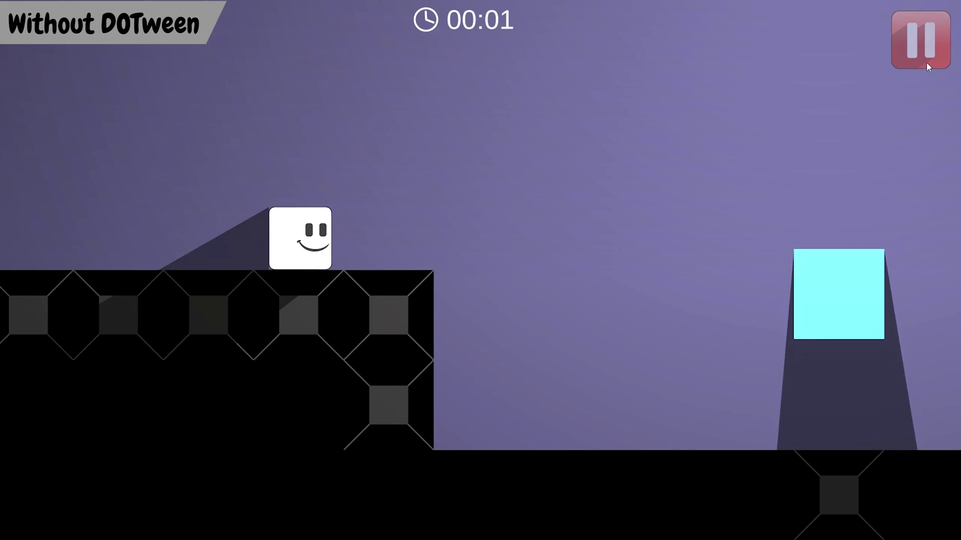
Pause and resume the game in both the plain and DOTween versions
left_click(926, 62)
left_click(482, 316)
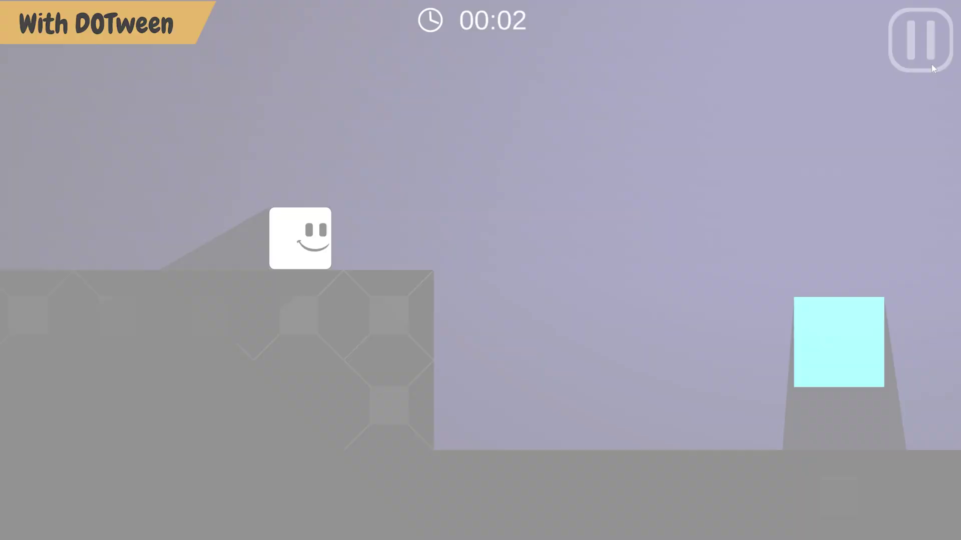
left_click(930, 63)
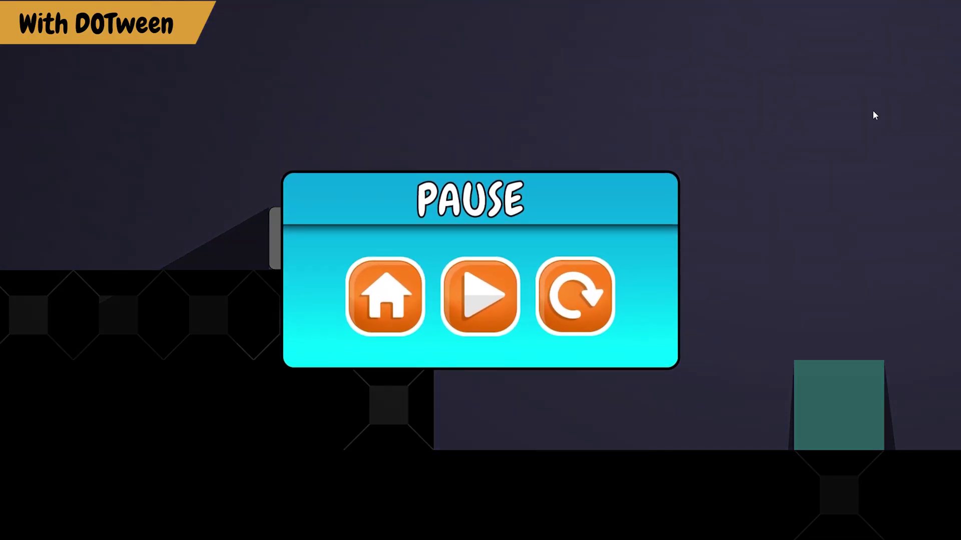
left_click(481, 303)
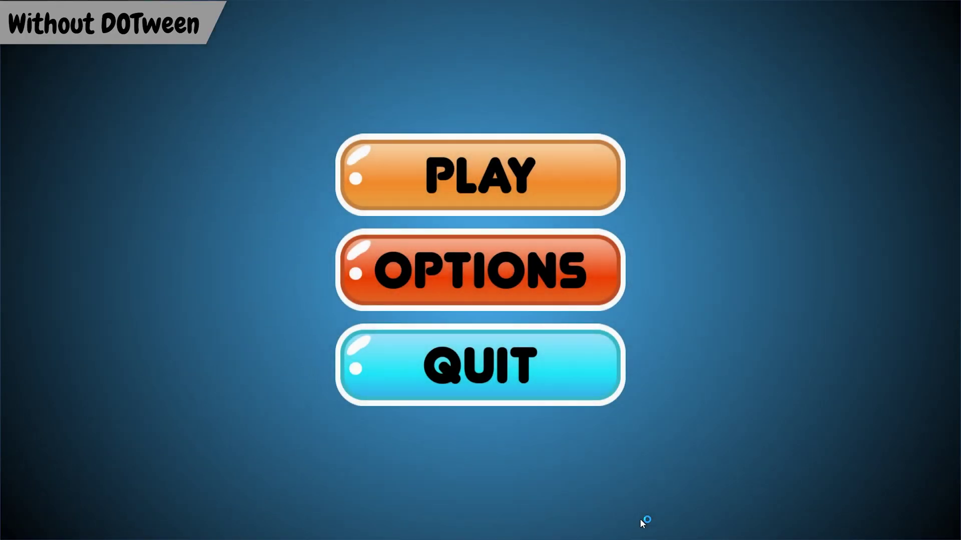
Start level 2 from level selection, then pause and resume it
left_click(608, 190)
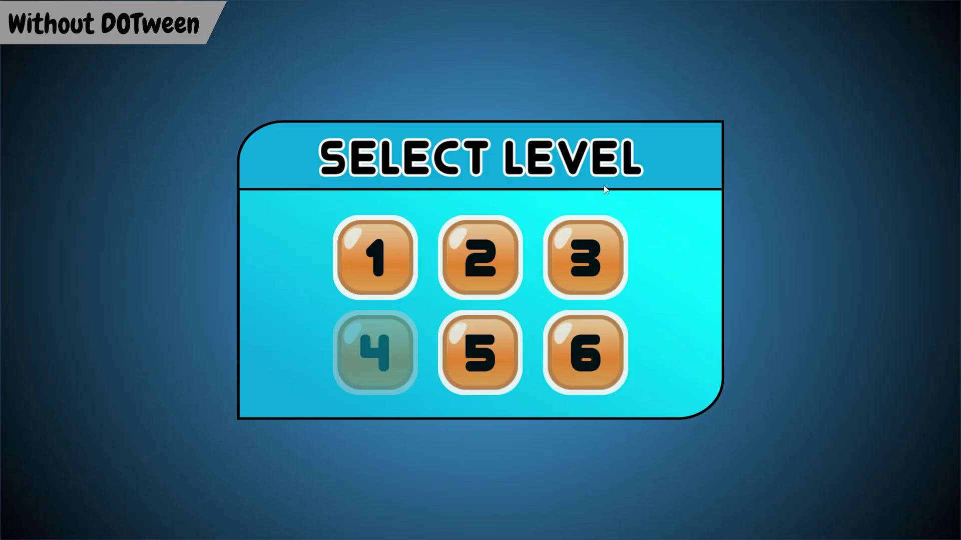
left_click(461, 274)
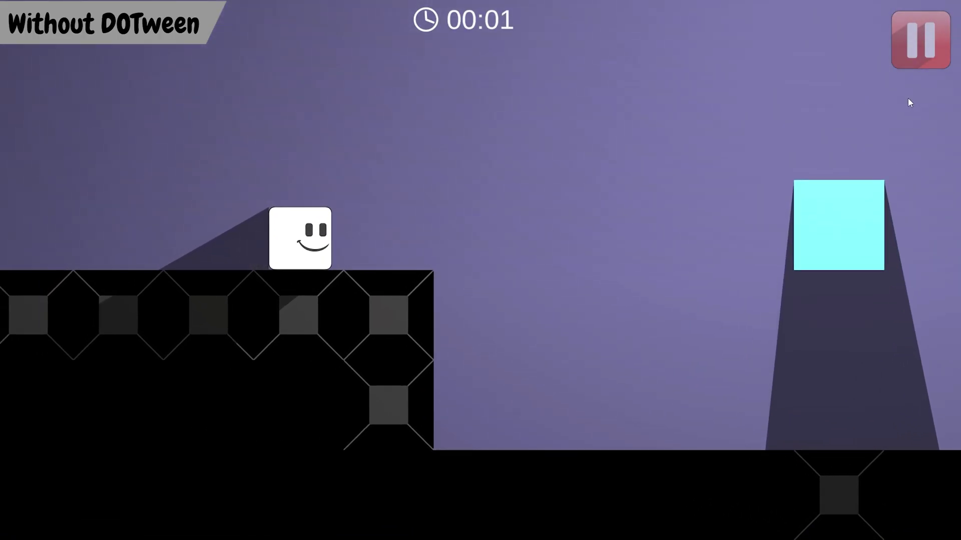
left_click(924, 65)
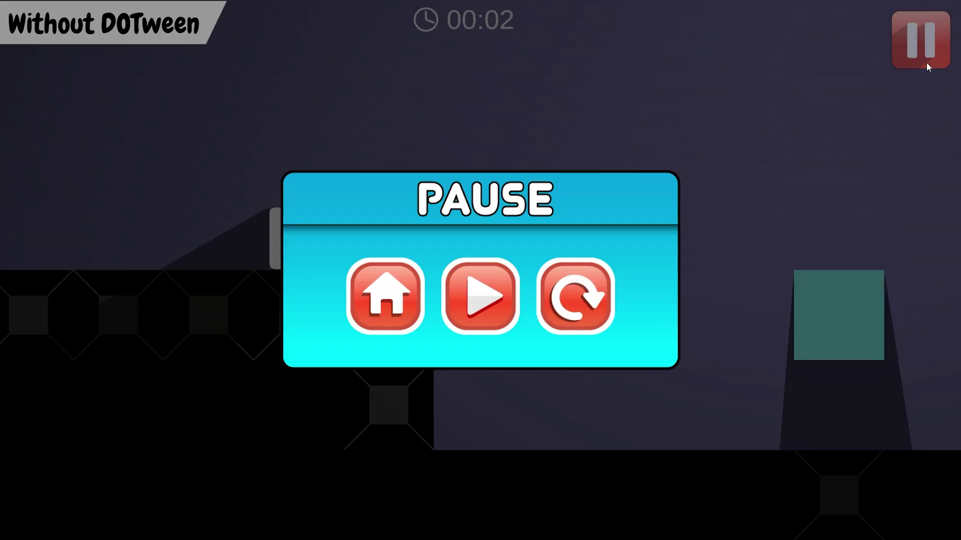
left_click(488, 314)
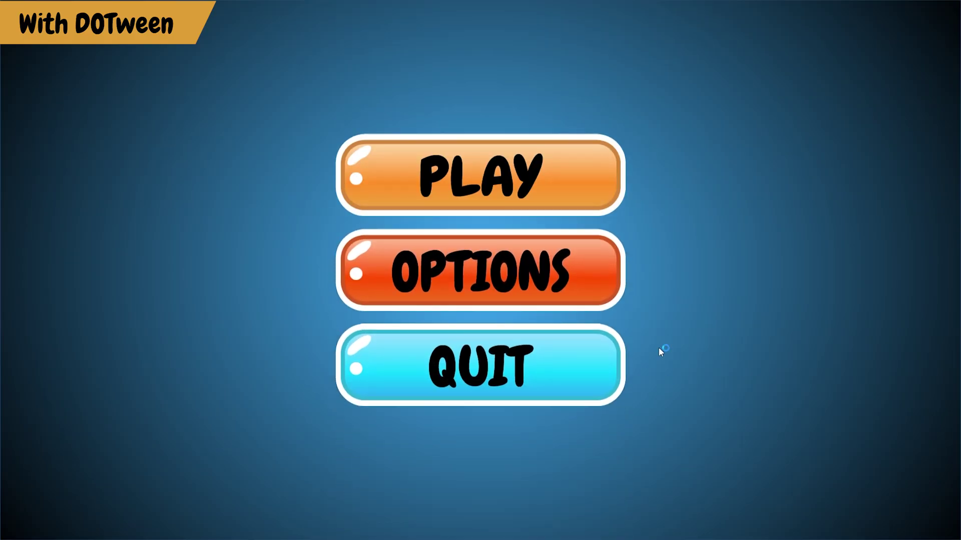
Load another level from the level grid, then pause and resume to see the sliding panel
left_click(580, 175)
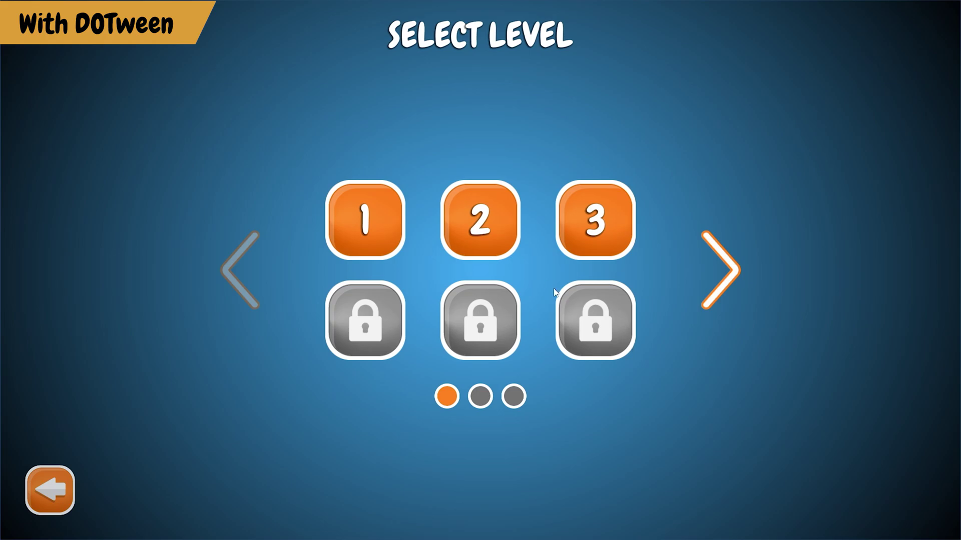
left_click(500, 242)
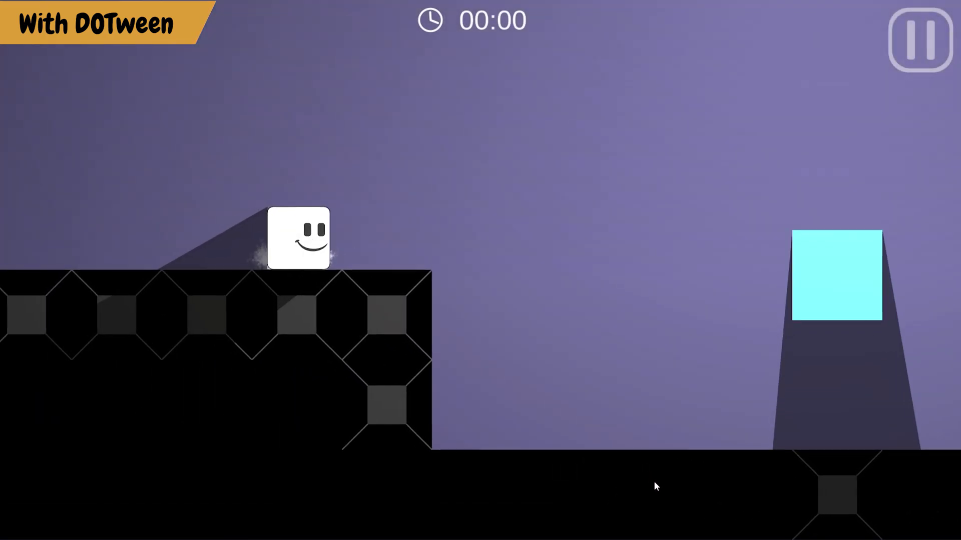
left_click(930, 63)
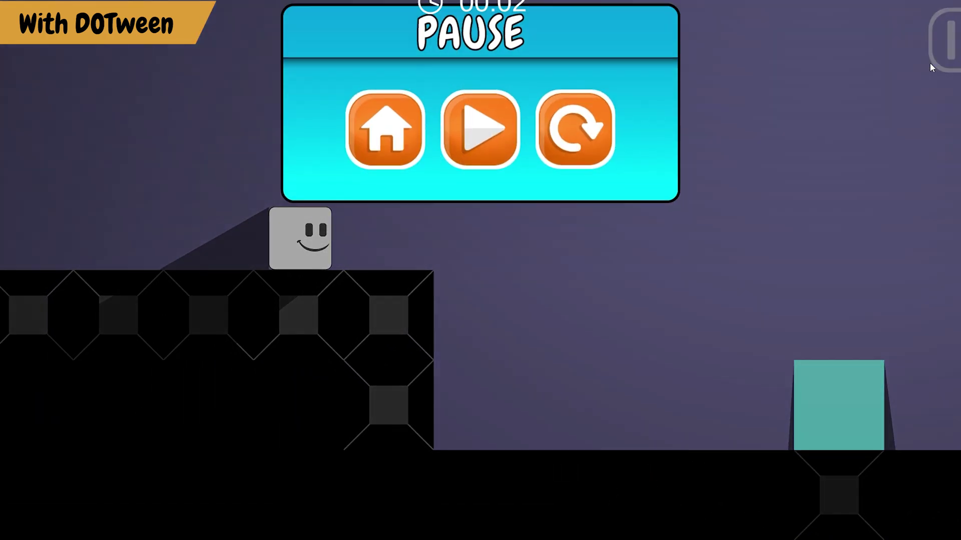
left_click(486, 318)
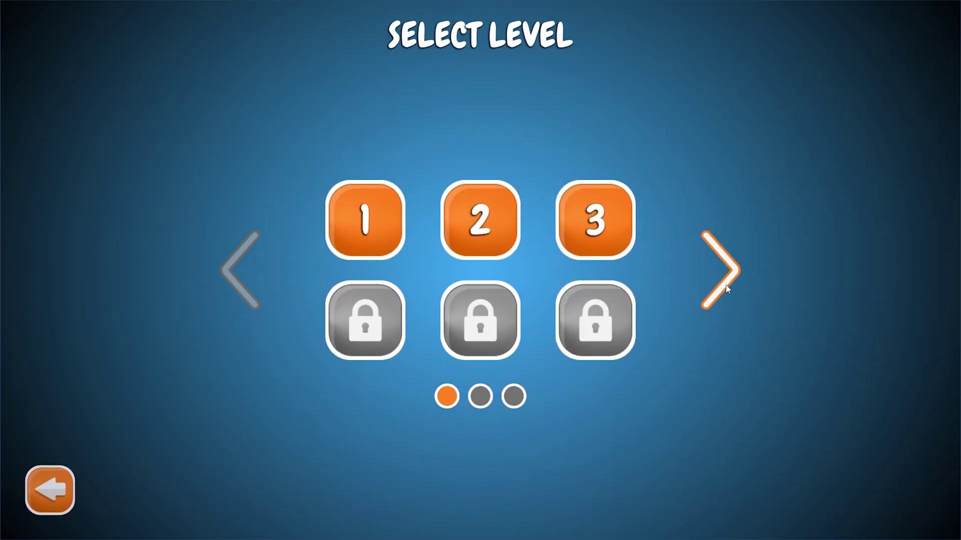
Page forward through the level-select pages to the last one, then back
left_click(726, 286)
left_click(726, 286)
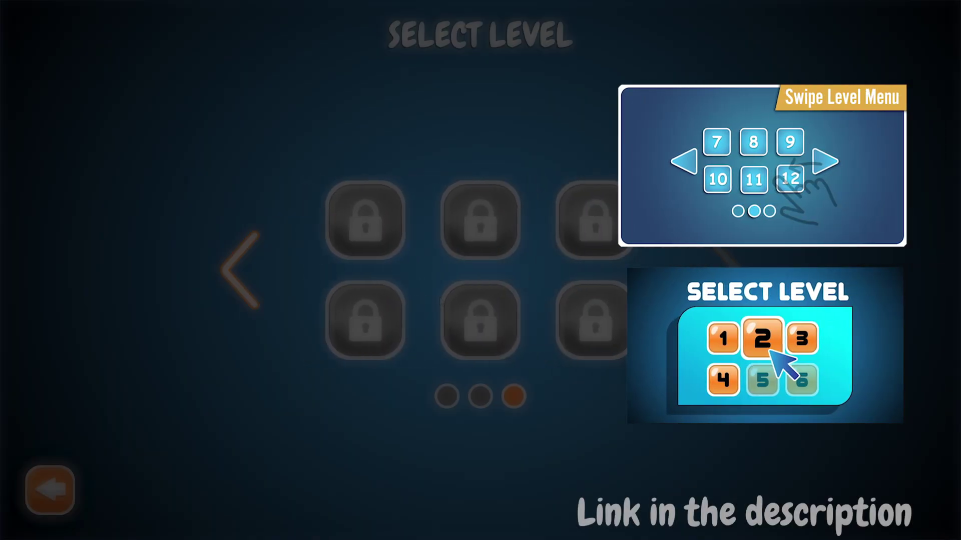
left_click_drag(321, 291, 480, 296)
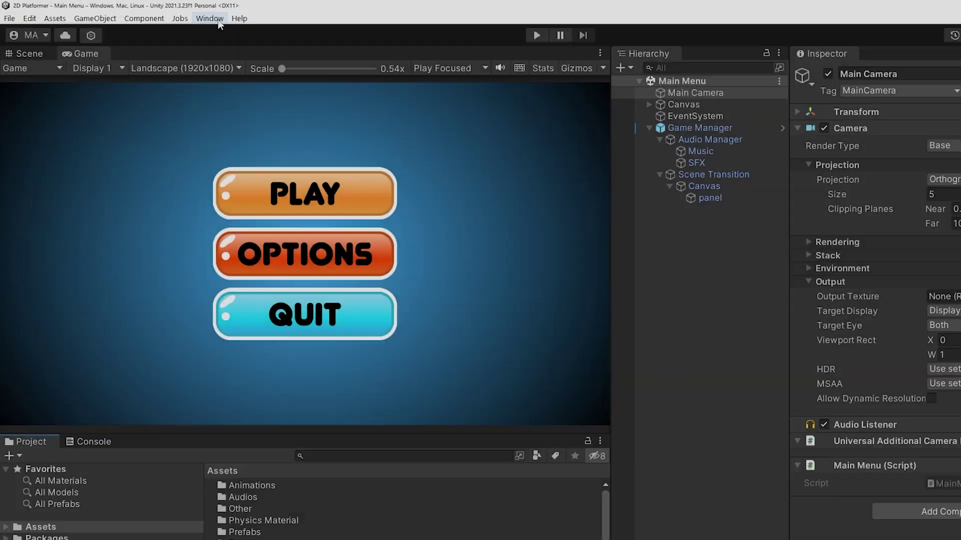
Search the Asset Store for 'dotween' and scroll down to the results
left_click(275, 18)
left_click(423, 169)
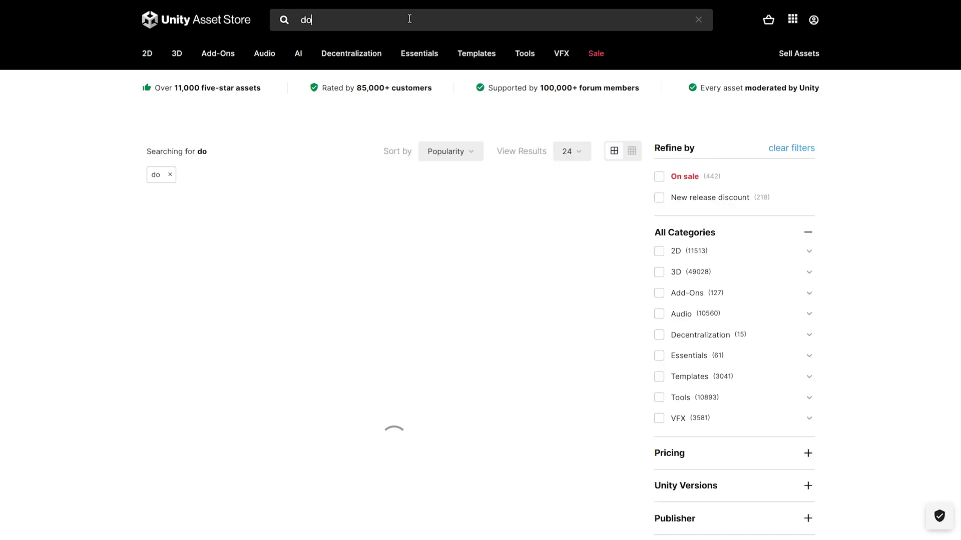
type("tween")
key("Return")
scroll(416, 250, "down", 3)
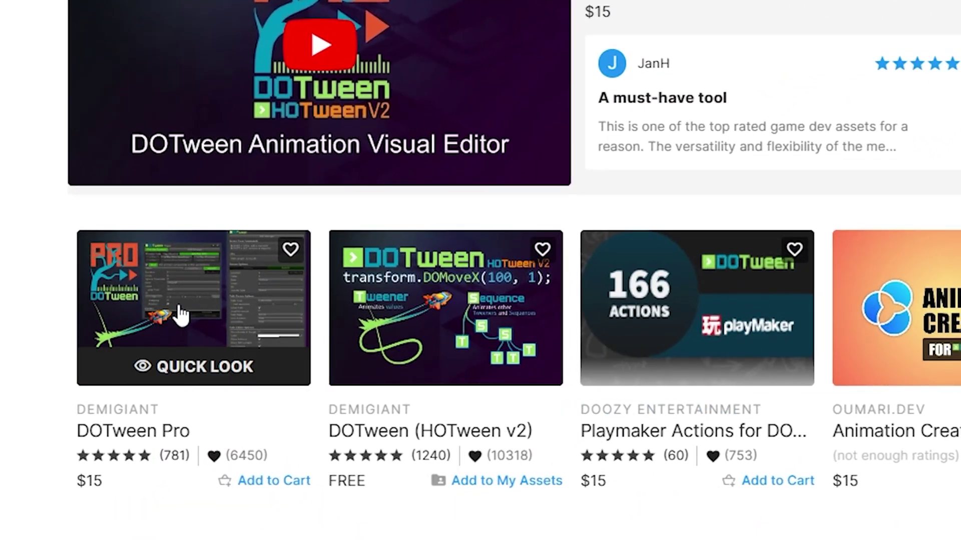
Open the free DOTween (HOTween v2) product page and add it to My Assets
left_click(390, 296)
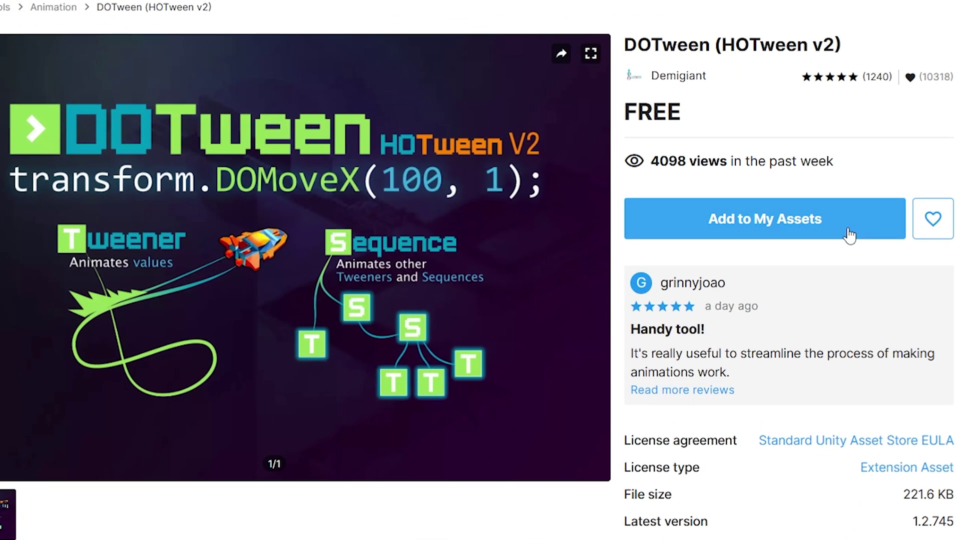
left_click(849, 235)
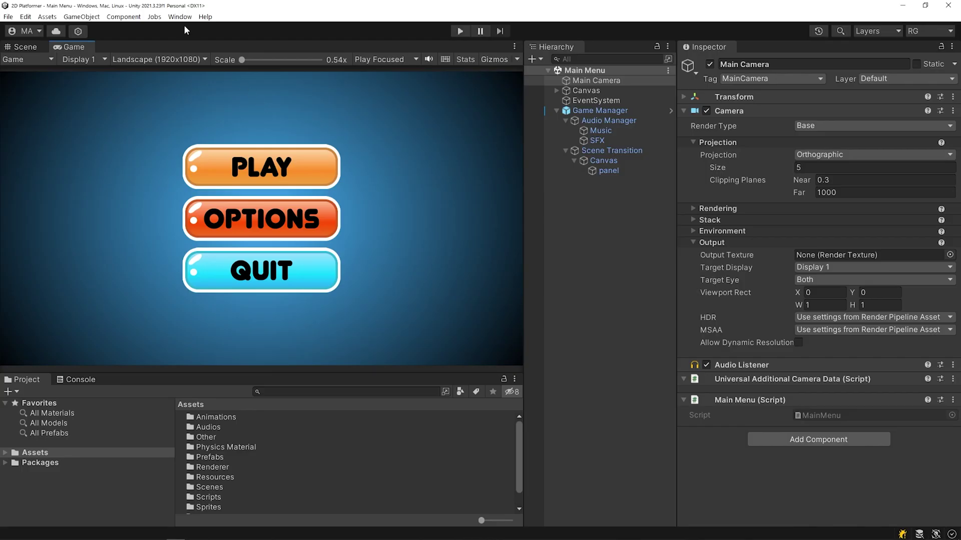
left_click(179, 17)
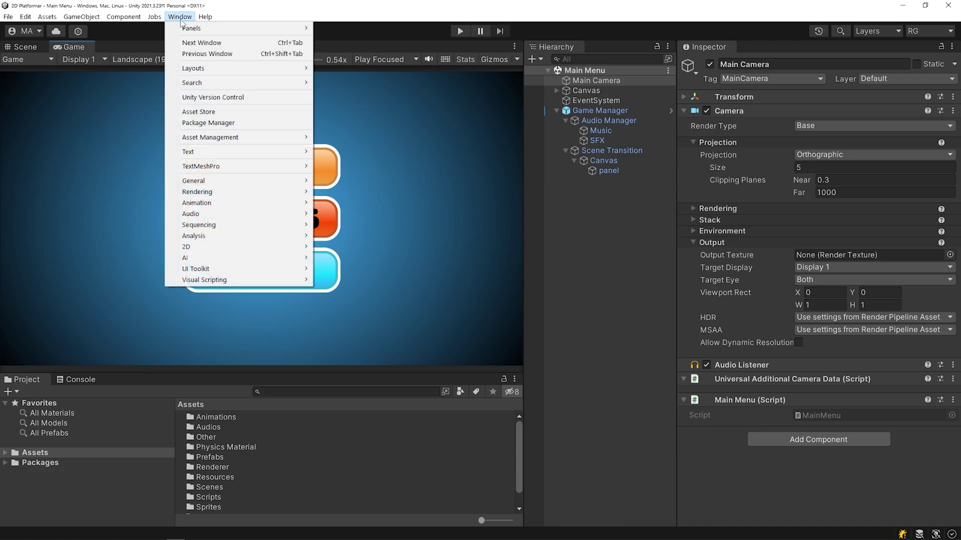
Import all DOTween (HOTween v2) files from My Assets in the Package Manager
left_click(268, 123)
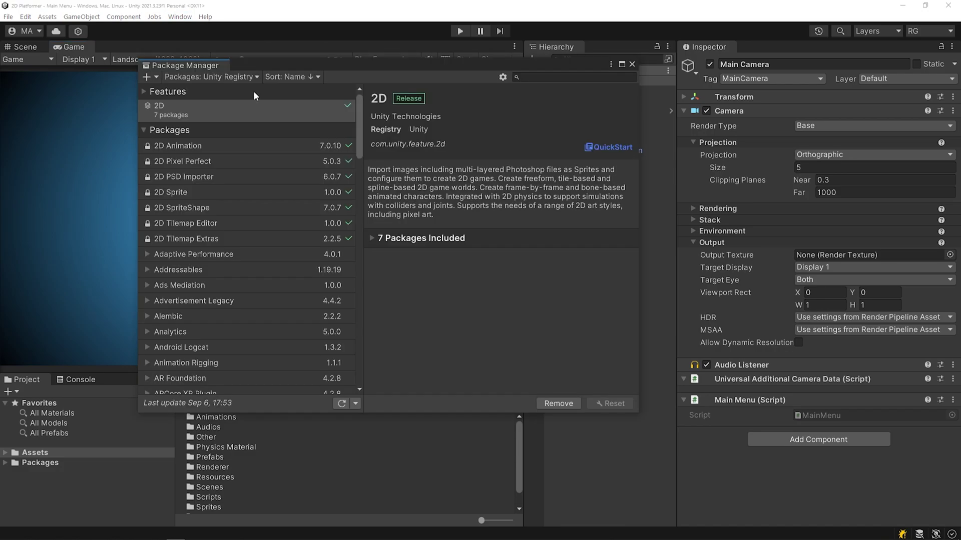
left_click(255, 77)
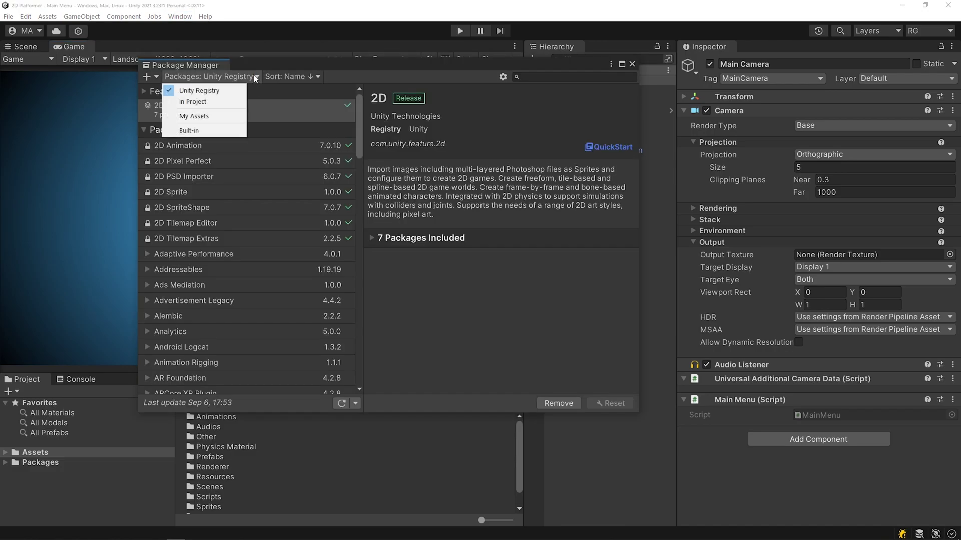
left_click(226, 116)
left_click(271, 186)
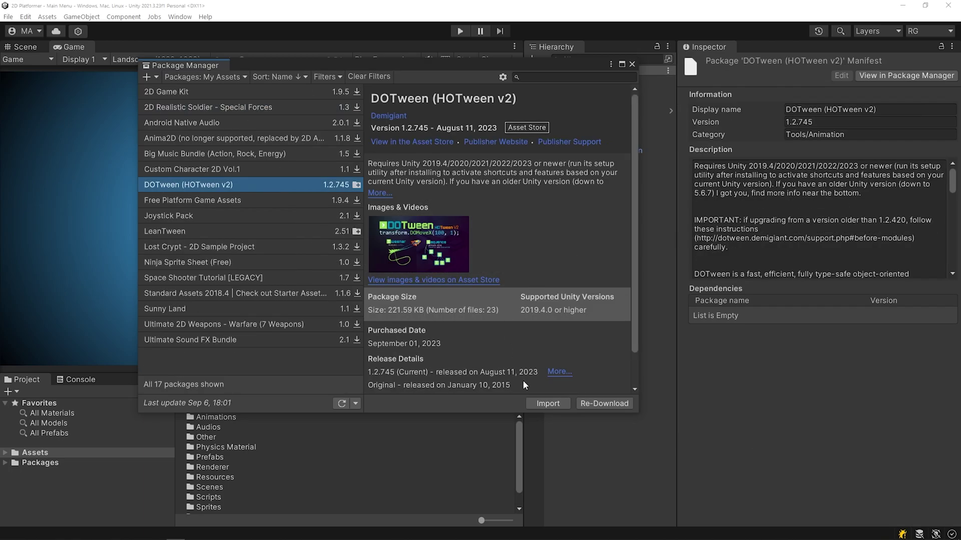
left_click(565, 406)
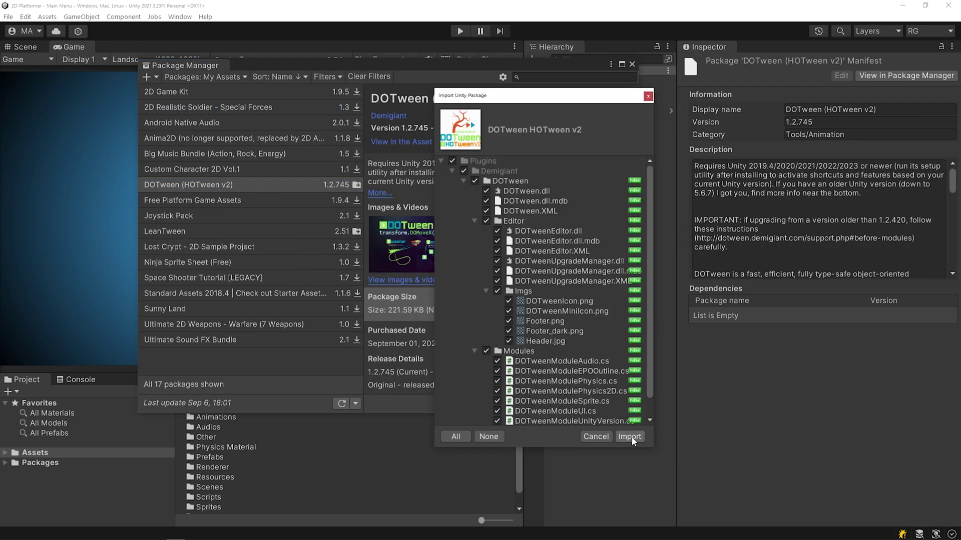
left_click(630, 437)
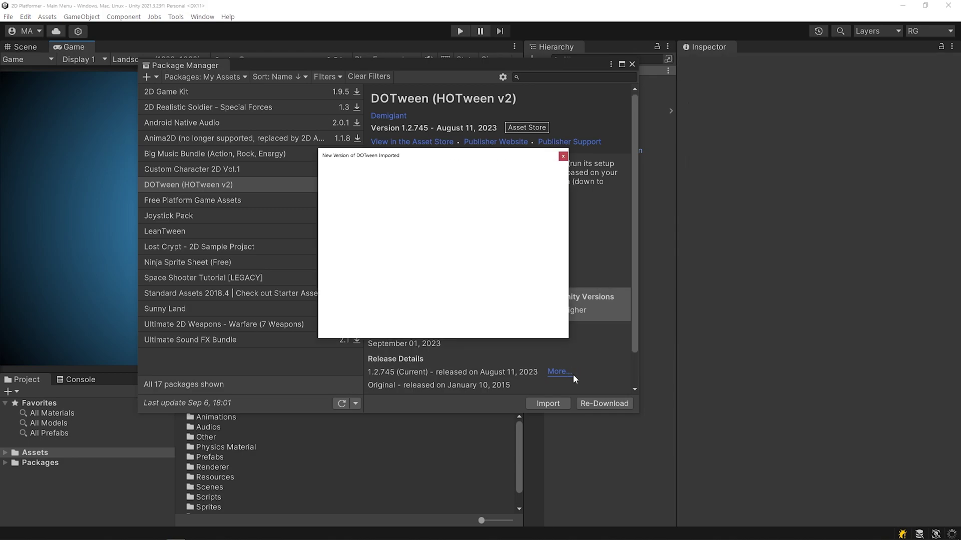
Run Setup DOTween from the Utility Panel and apply the selected modules
left_click(480, 317)
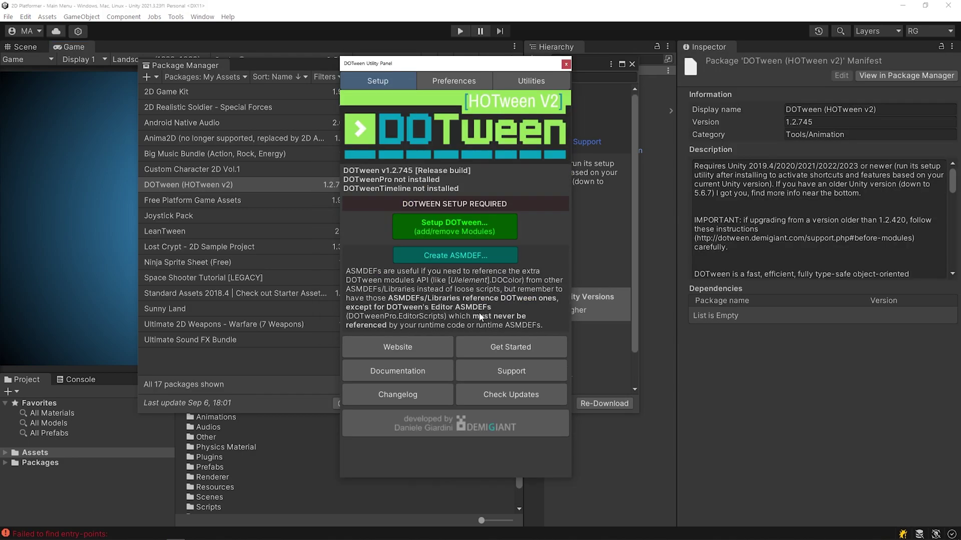
left_click(500, 229)
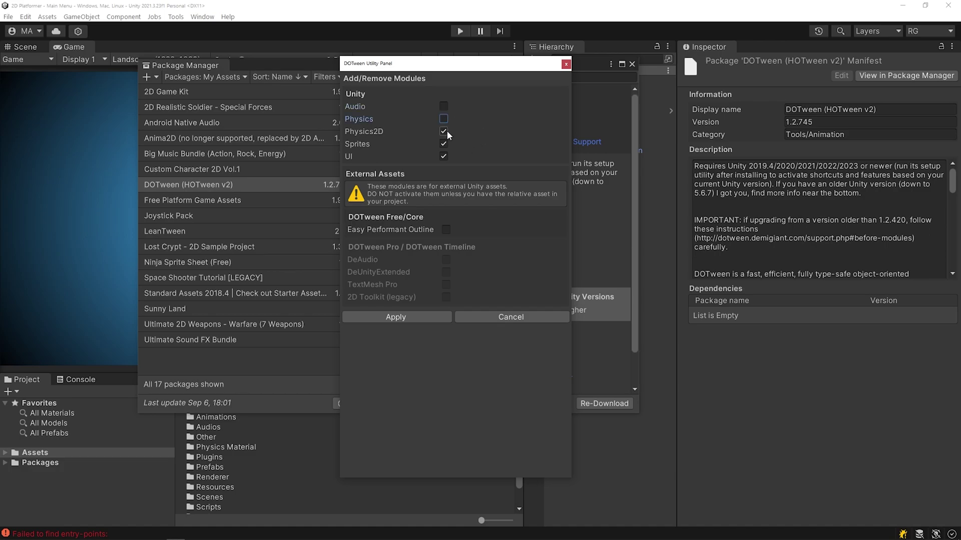
left_click(436, 318)
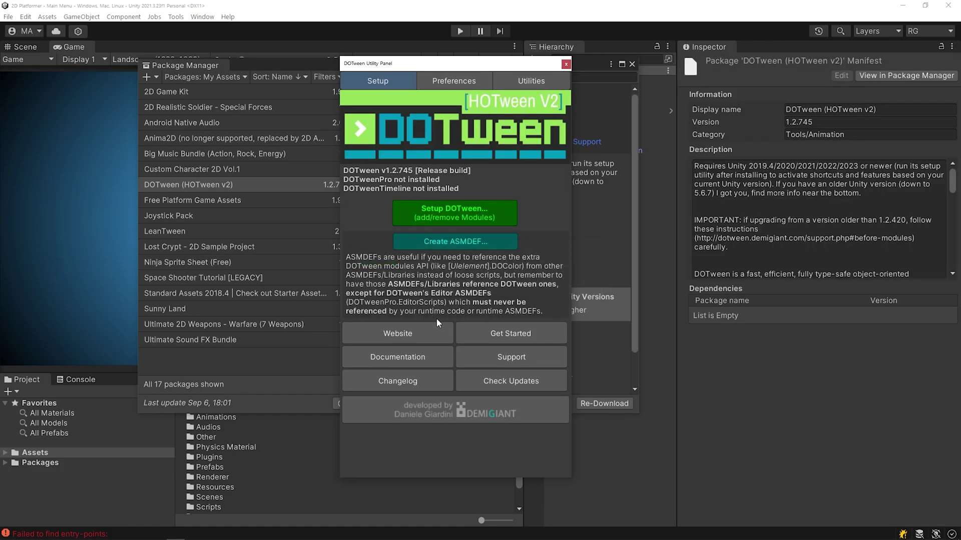
Close the Utility Panel and Package Manager, then reopen the DOTween Utility Panel
left_click(566, 64)
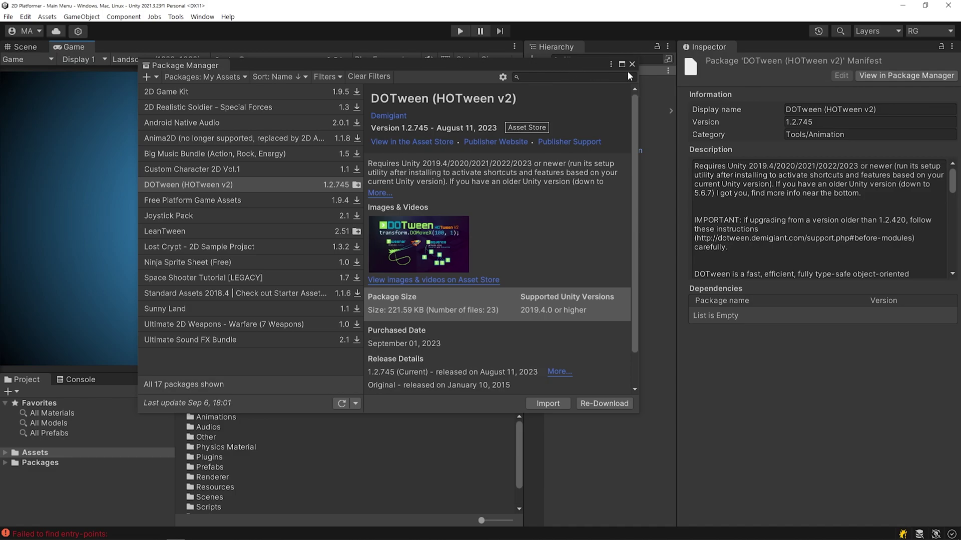
left_click(632, 64)
left_click(176, 16)
mouse_move(226, 30)
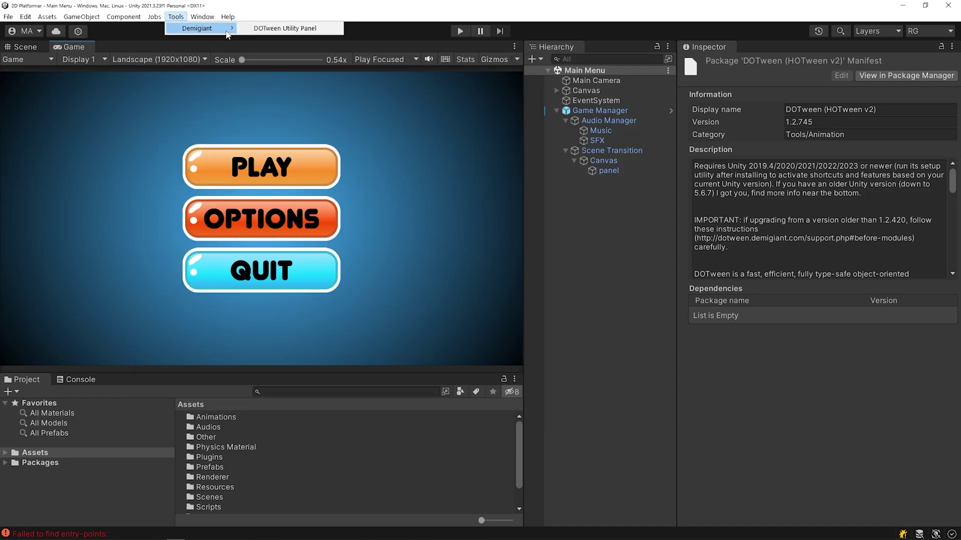
left_click(327, 30)
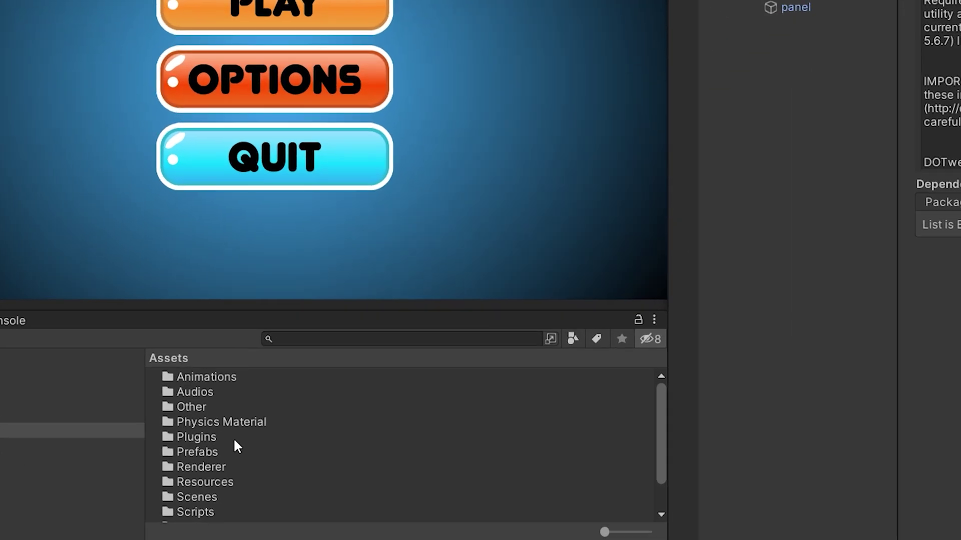
Browse into Assets > Plugins > Demigiant > DOTween in the Project window
double_click(233, 459)
double_click(263, 378)
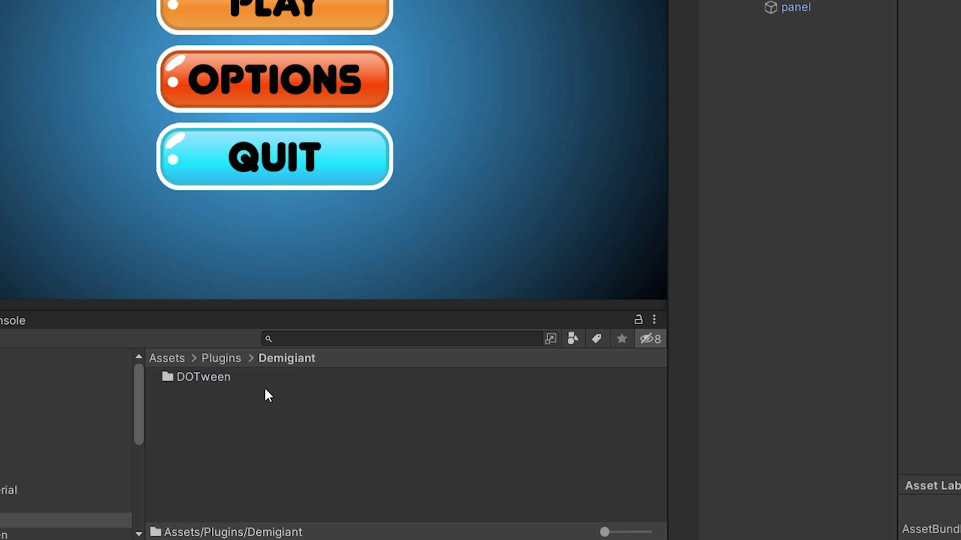
double_click(277, 381)
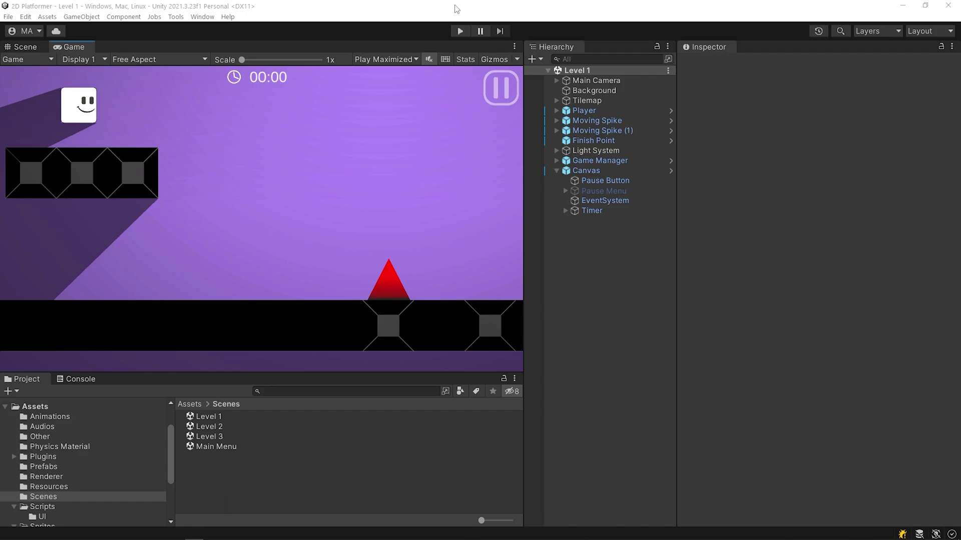
Play Level 1, pause and resume twice, then stop play mode
left_click(461, 32)
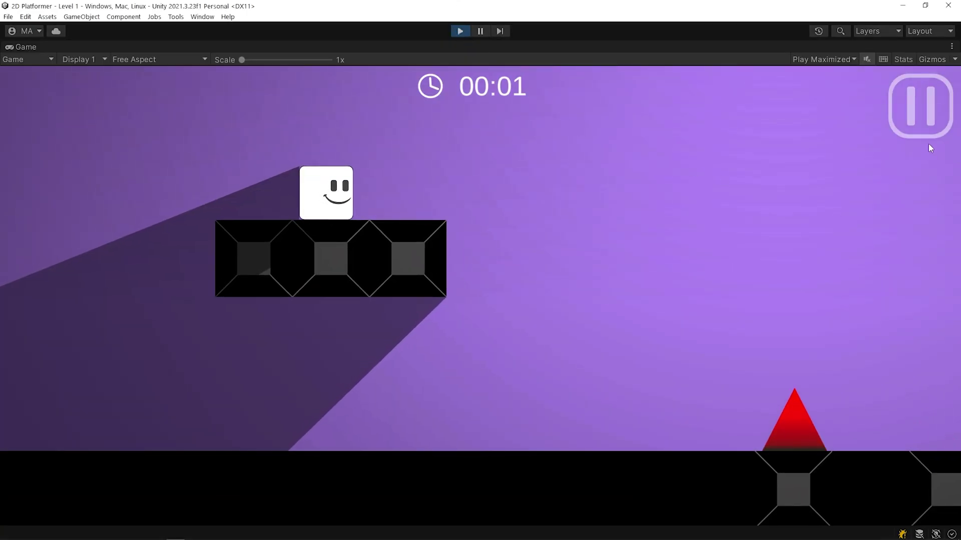
left_click(926, 135)
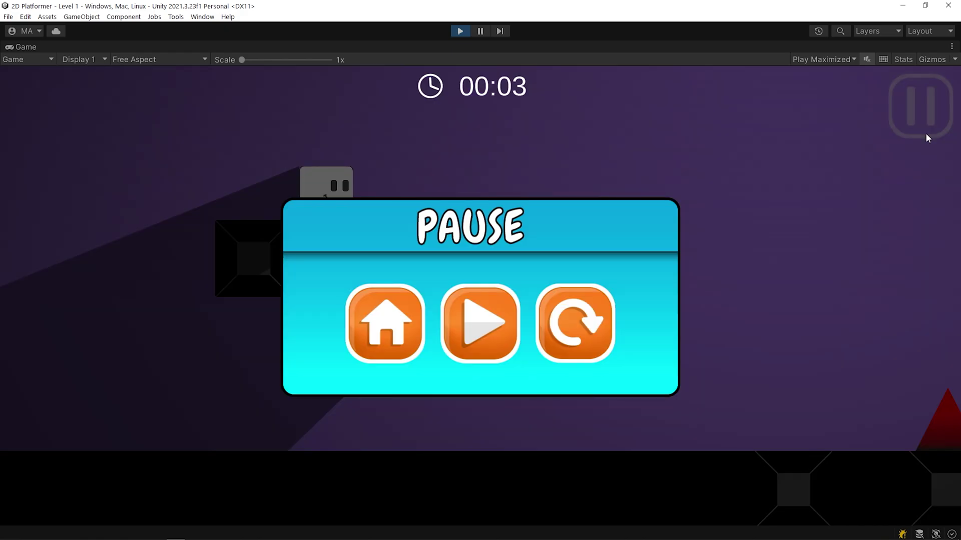
left_click(479, 358)
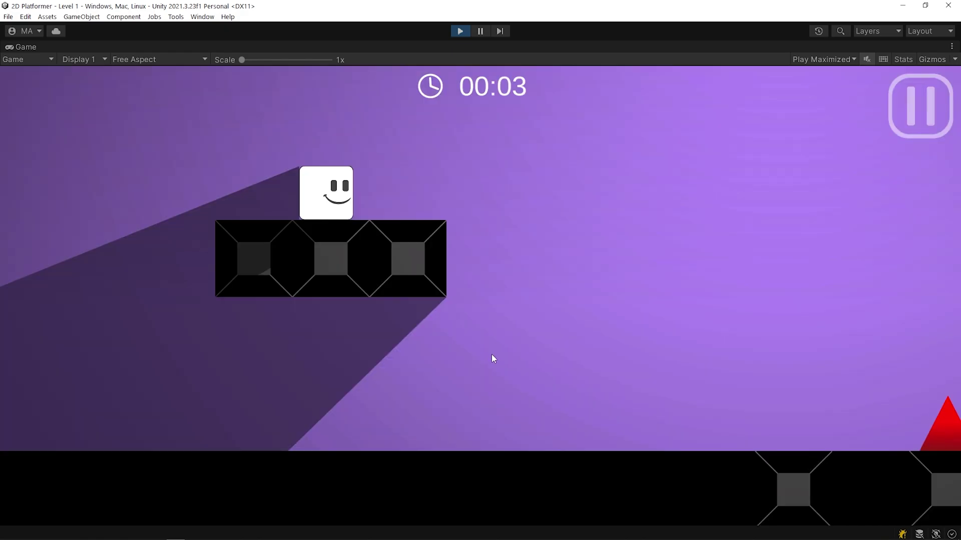
left_click(929, 117)
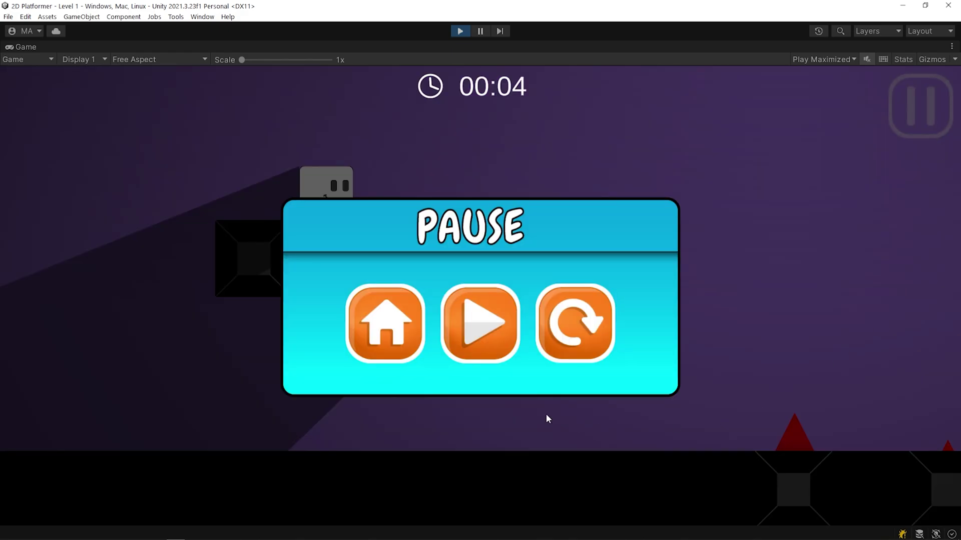
left_click(493, 354)
left_click(460, 31)
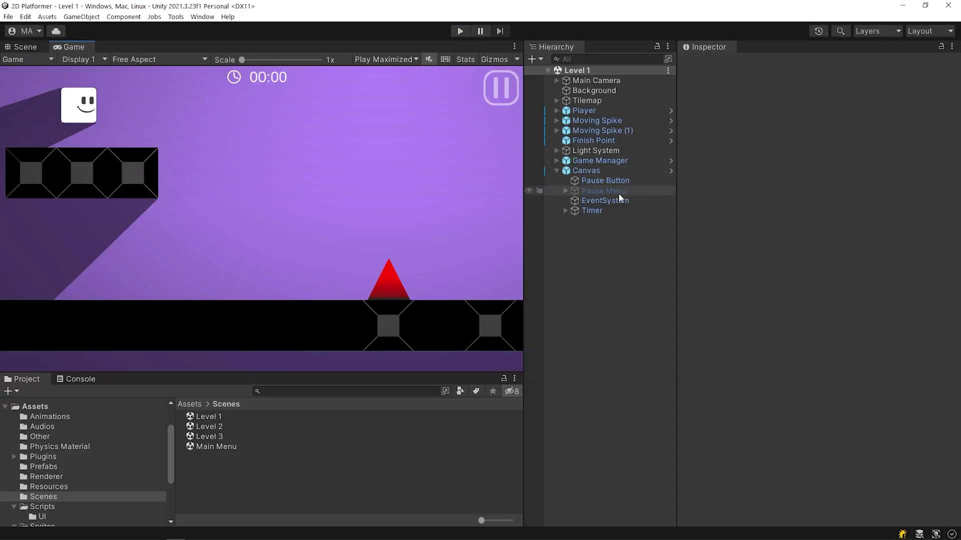
Activate the Pause Menu object and expand its children in the Hierarchy
left_click(623, 182)
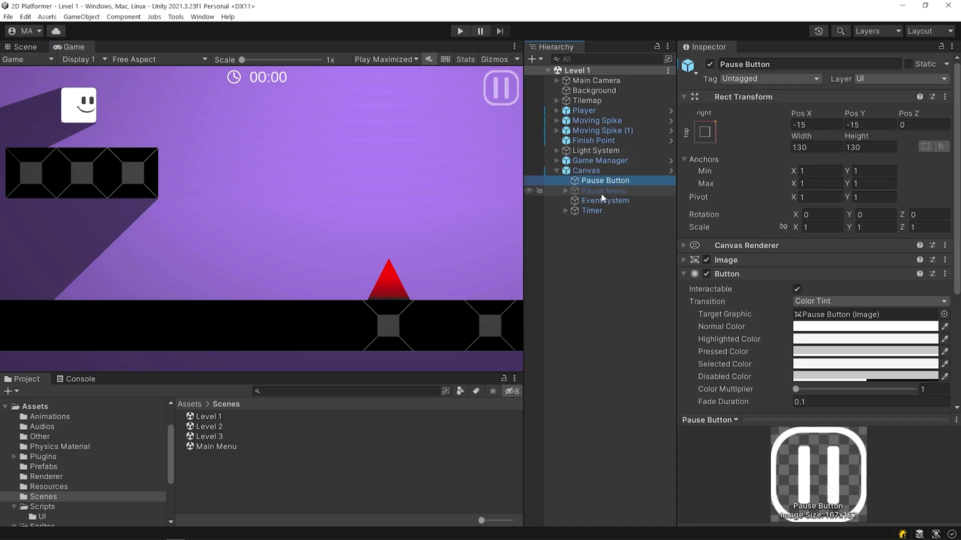
left_click(618, 191)
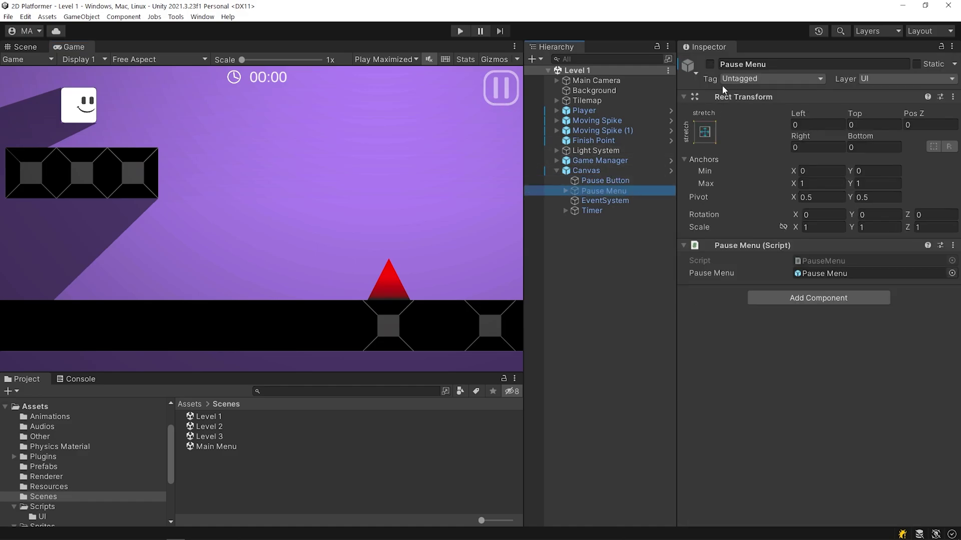
left_click(709, 64)
left_click(566, 192)
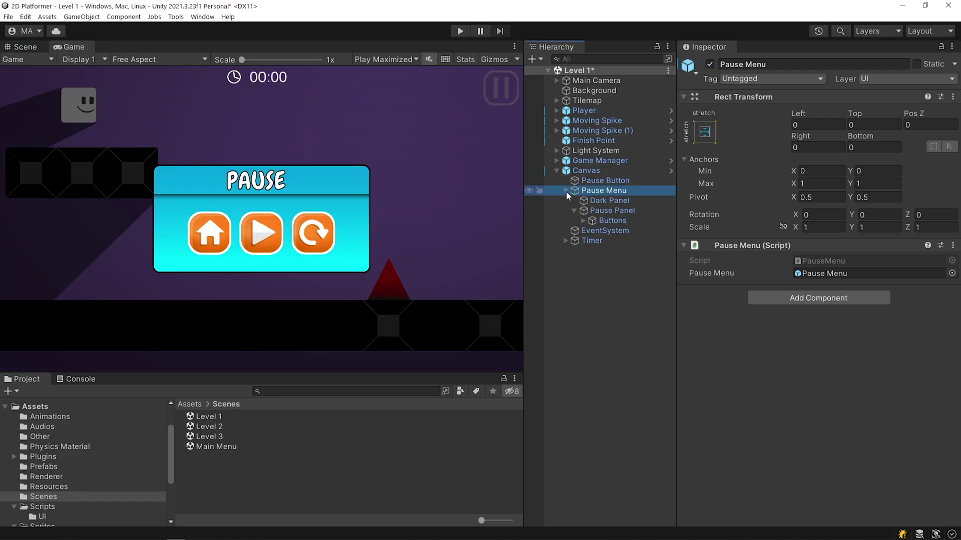
Toggle the Dark Panel and Pause Panel off and on, then inspect the Buttons group
left_click(619, 203)
left_click(709, 64)
left_click(709, 64)
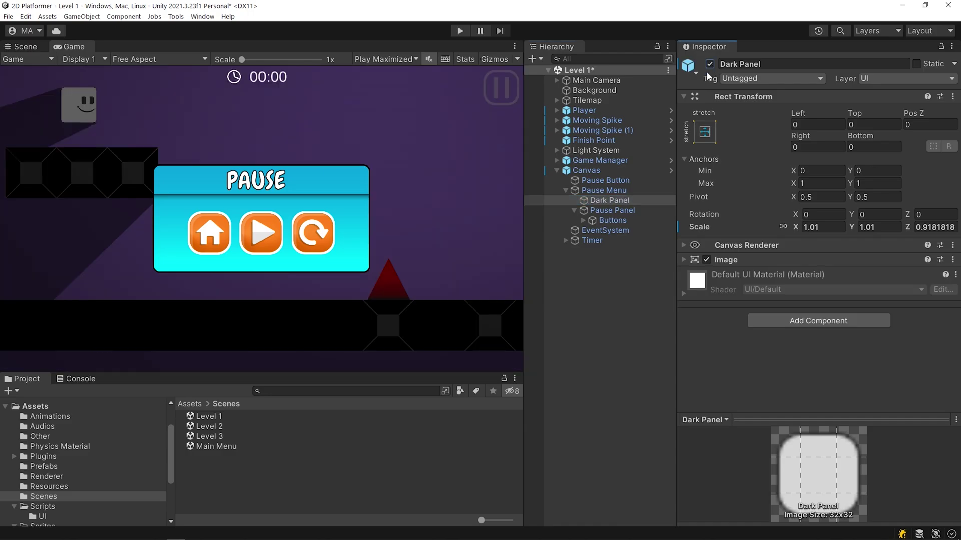
left_click(612, 210)
left_click(709, 64)
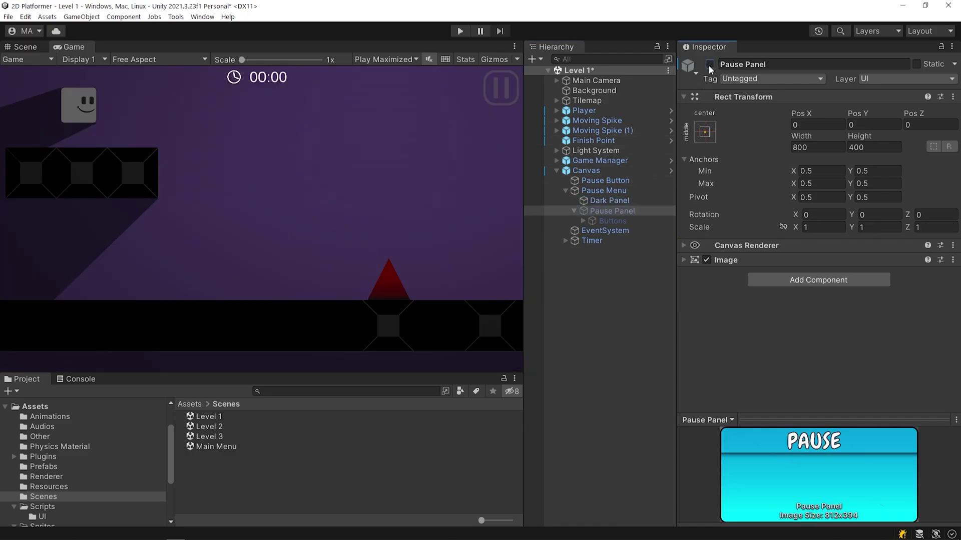
left_click(709, 64)
left_click(583, 221)
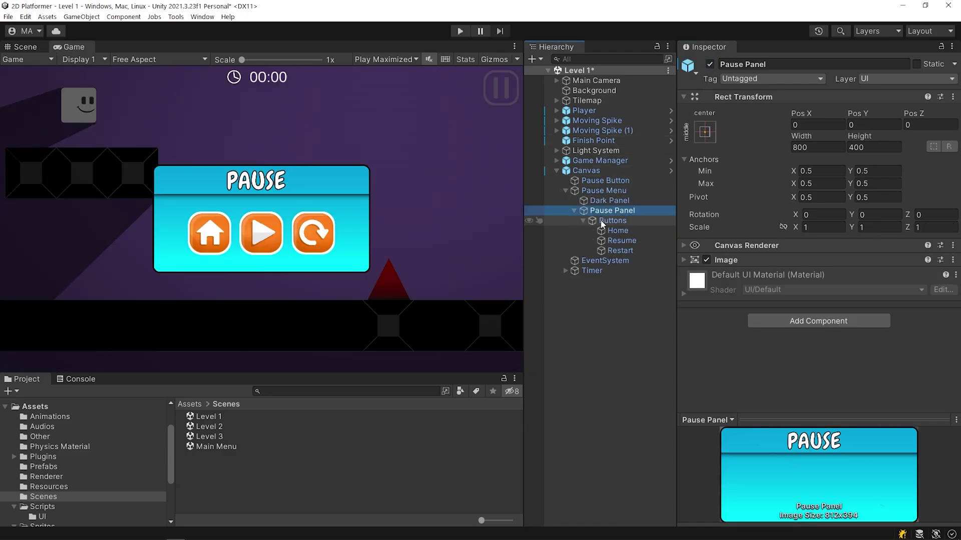
left_click(606, 221)
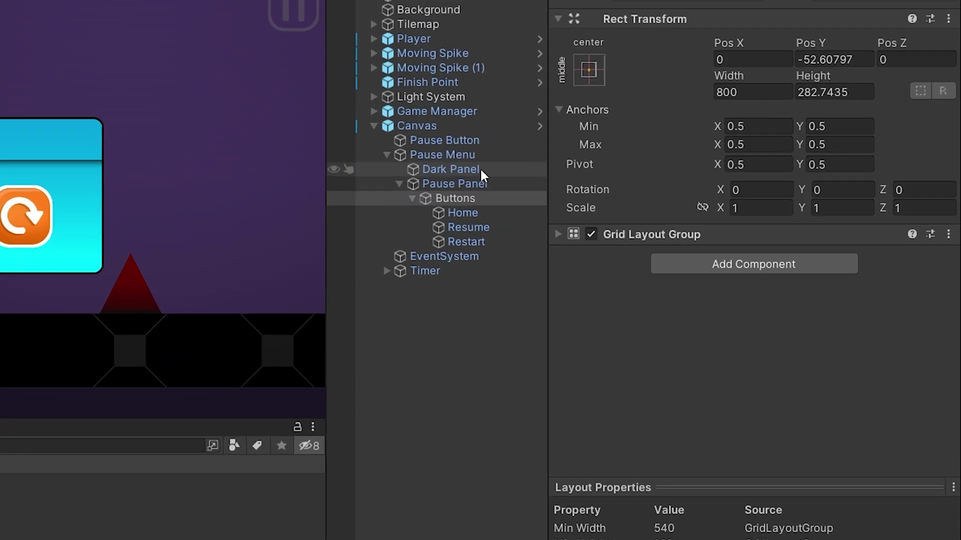
Check the Home, Resume and Restart buttons' click functions, then open the PauseMenu script
left_click(479, 214)
scroll(697, 293, "down", 5)
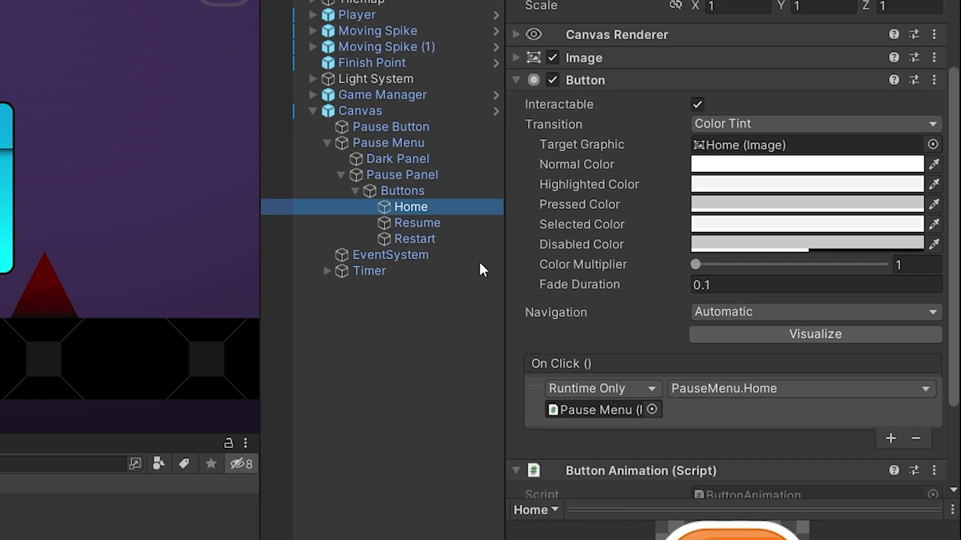
left_click(460, 223)
left_click(448, 240)
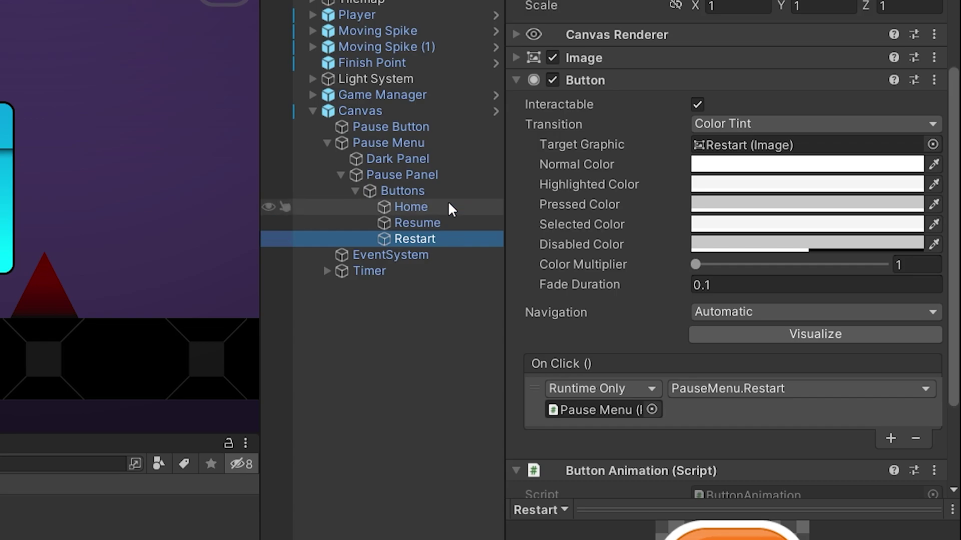
left_click(438, 145)
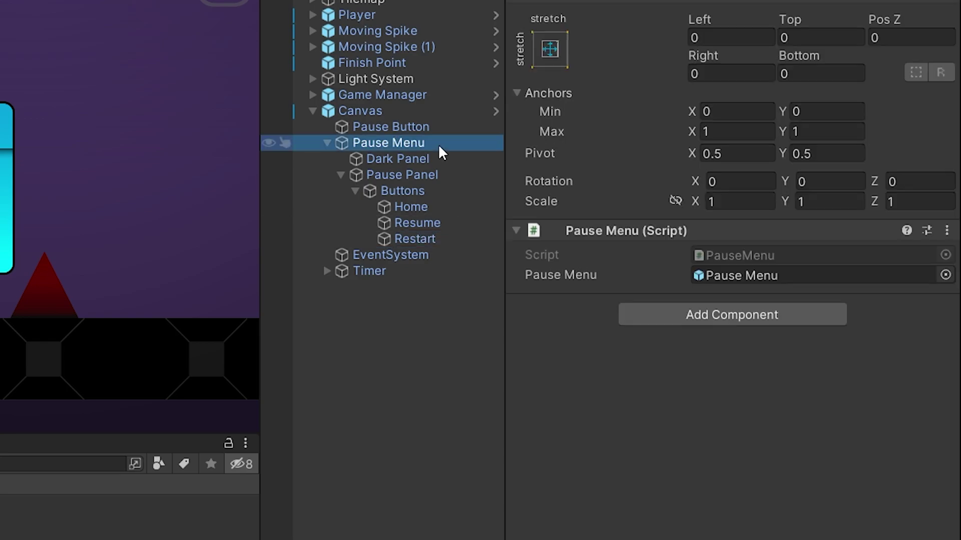
left_click(813, 256)
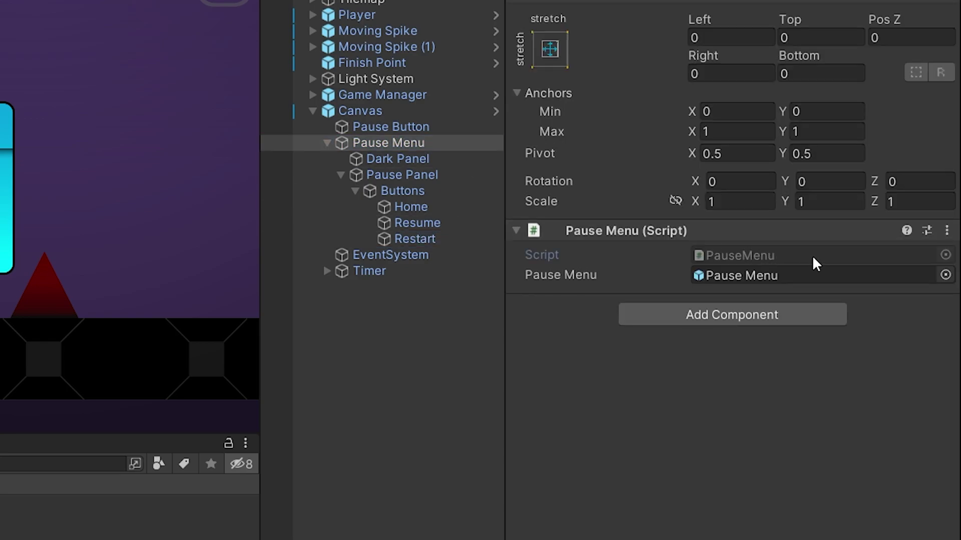
double_click(812, 255)
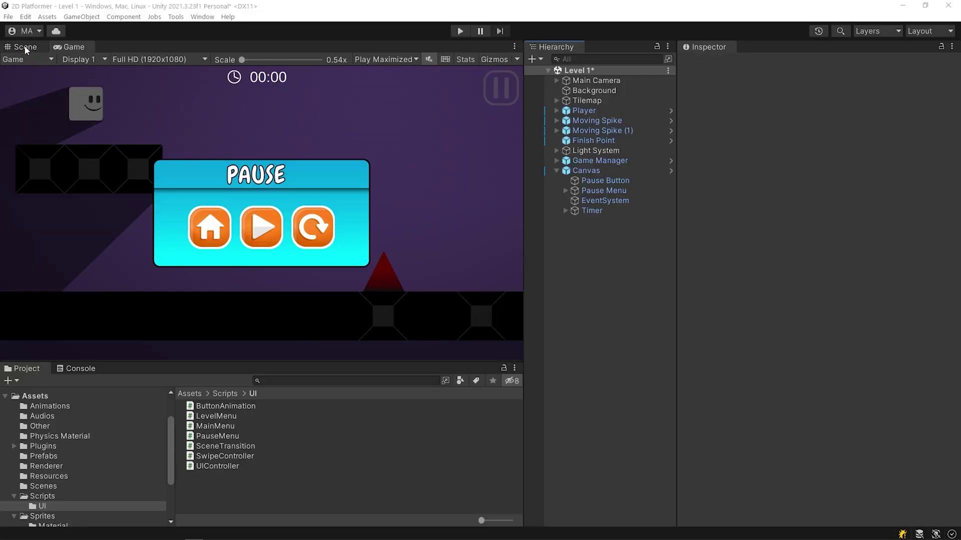
In the Scene view, move the Pause Panel above the canvas to Pos Y 750
left_click(25, 48)
left_click(644, 193)
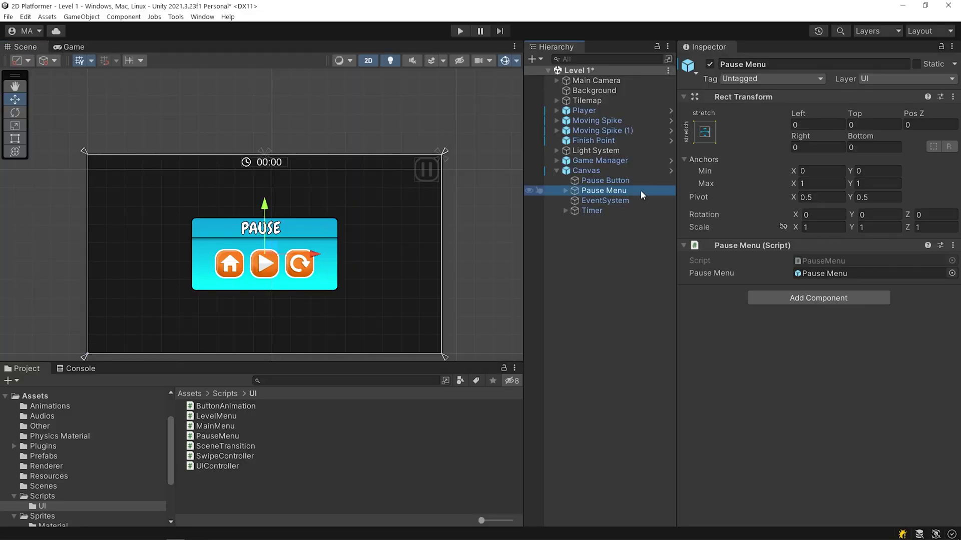
left_click(565, 190)
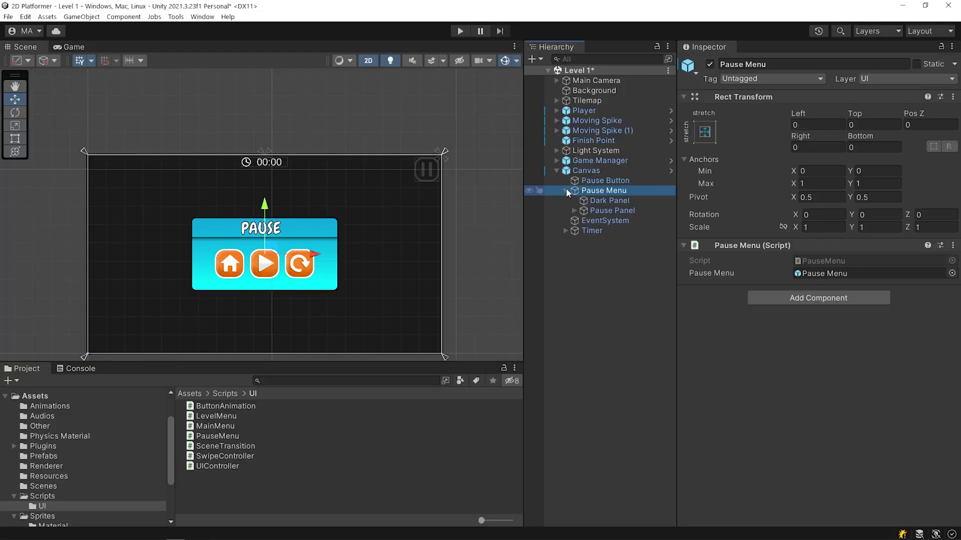
left_click(618, 211)
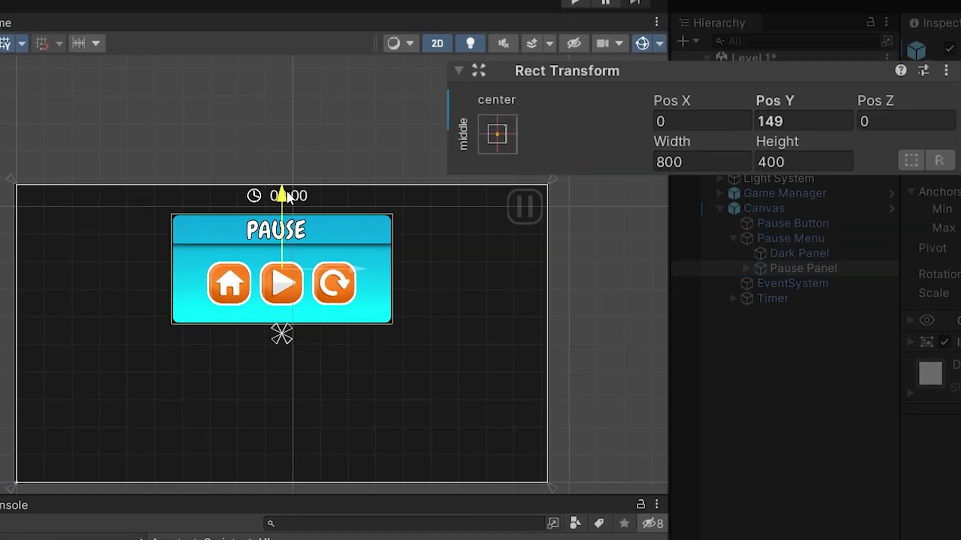
left_click_drag(286, 190, 290, 52)
scroll(623, 163, "down", 1)
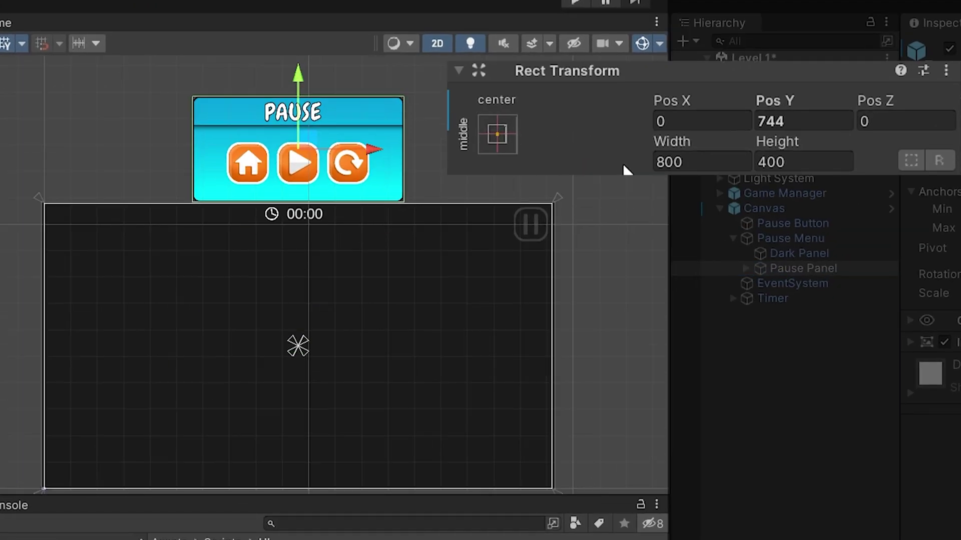
left_click(796, 126)
type("750")
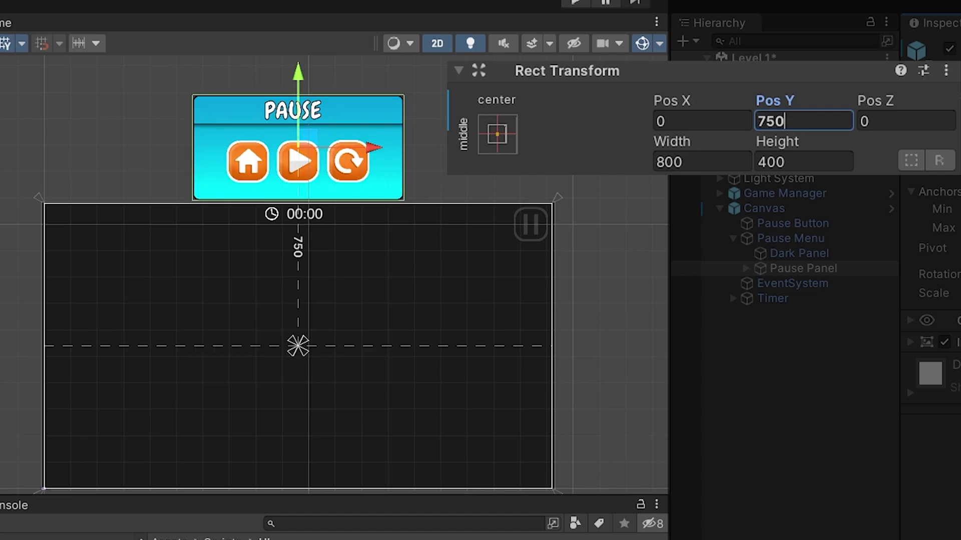
Compare the centred Pos Y 0 with Pos Y 750, leaving the panel off-screen
left_click_drag(299, 76, 300, 251)
left_click(826, 122)
type("0")
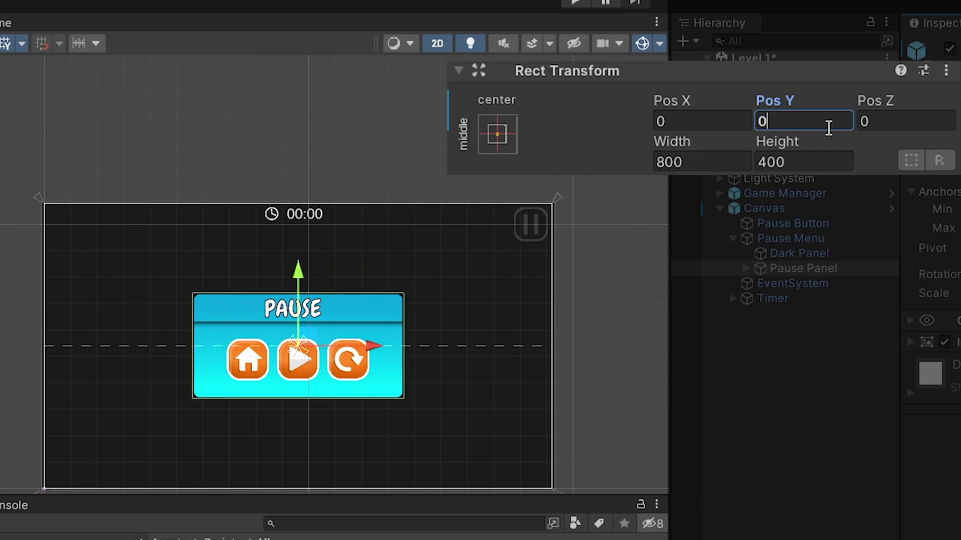
key("BackSpace")
type("750")
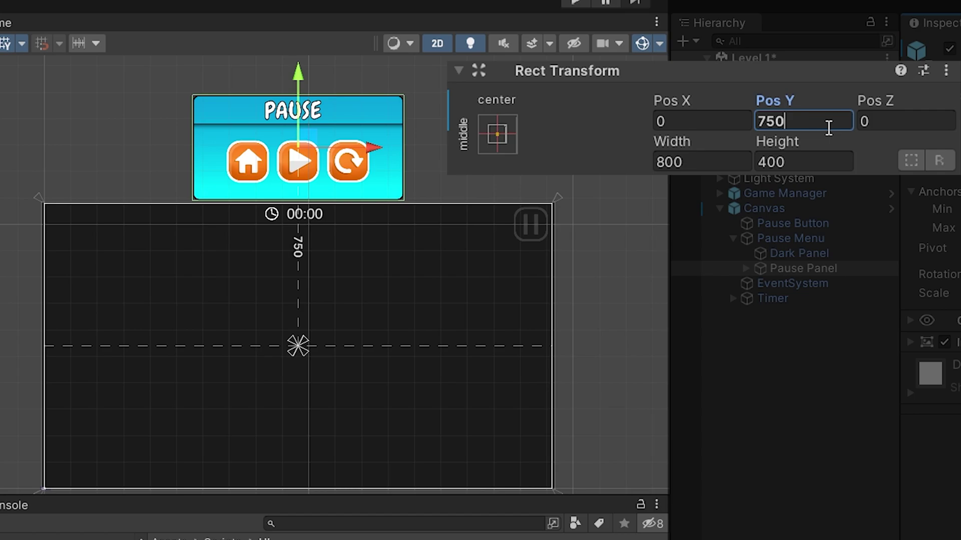
key("Return")
type("0")
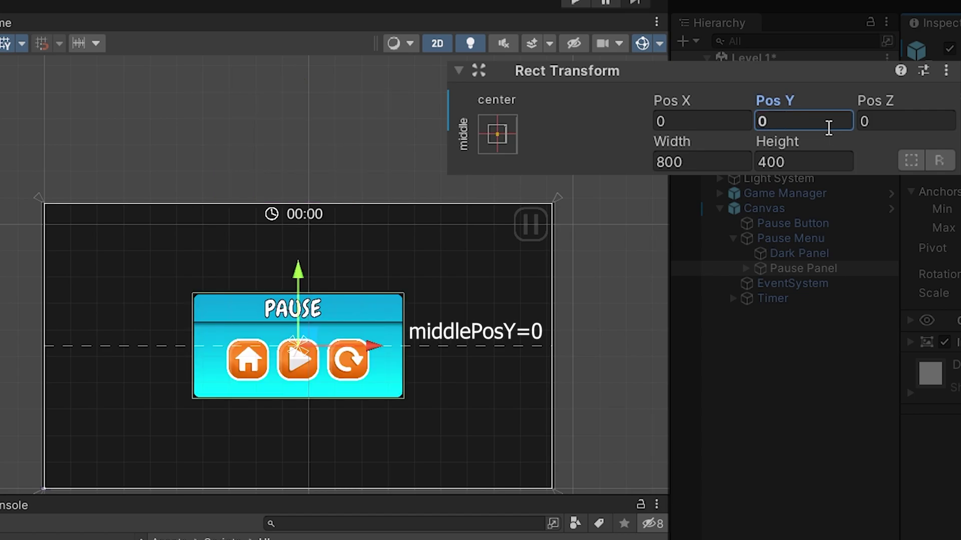
key("Return")
type("750")
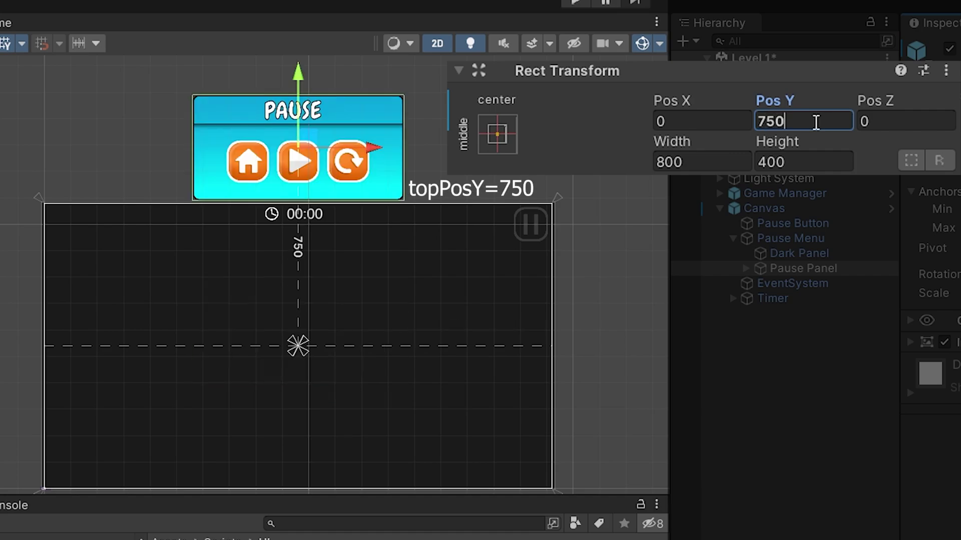
left_click_drag(303, 73, 332, 75)
left_click(815, 121)
key("BackSpace")
key("BackSpace")
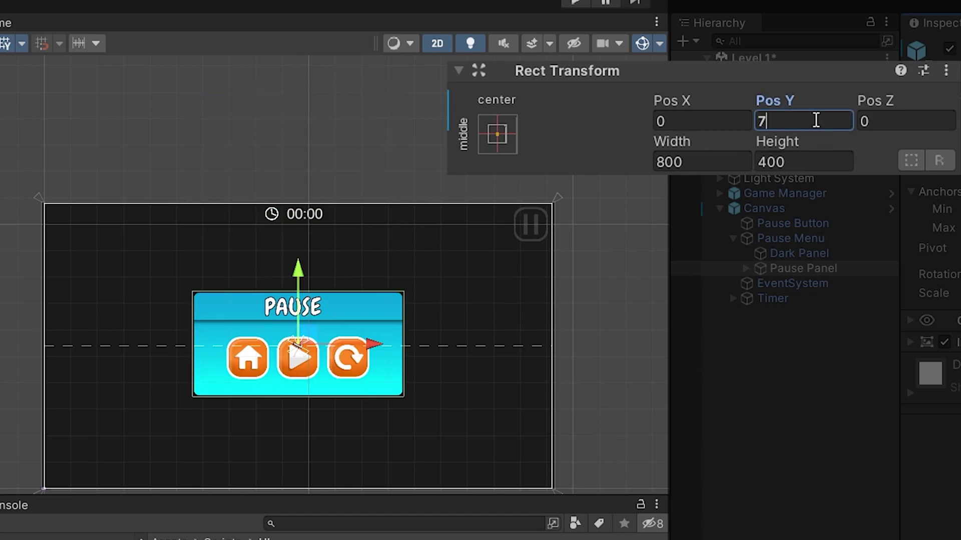
type("50")
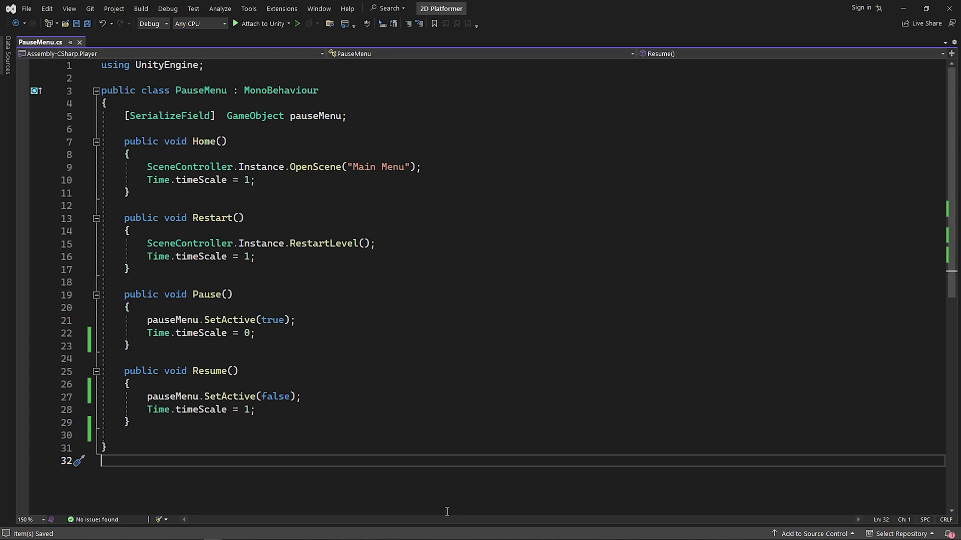
Add empty PausePanelIntro() and PausePanelOutro() methods below Resume
left_click(95, 144)
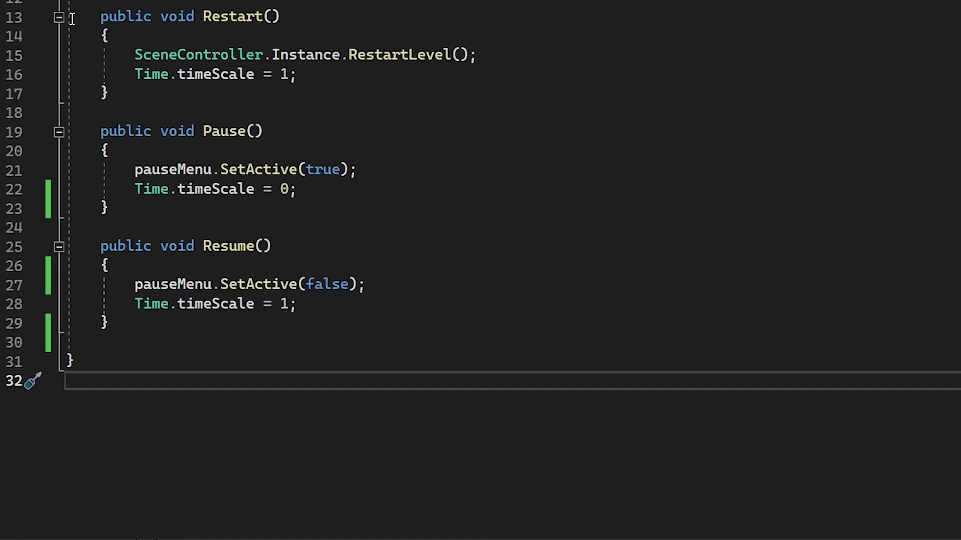
left_click(96, 169)
key("Up")
key("Up")
key("Return")
type("void PausePanelIntro")
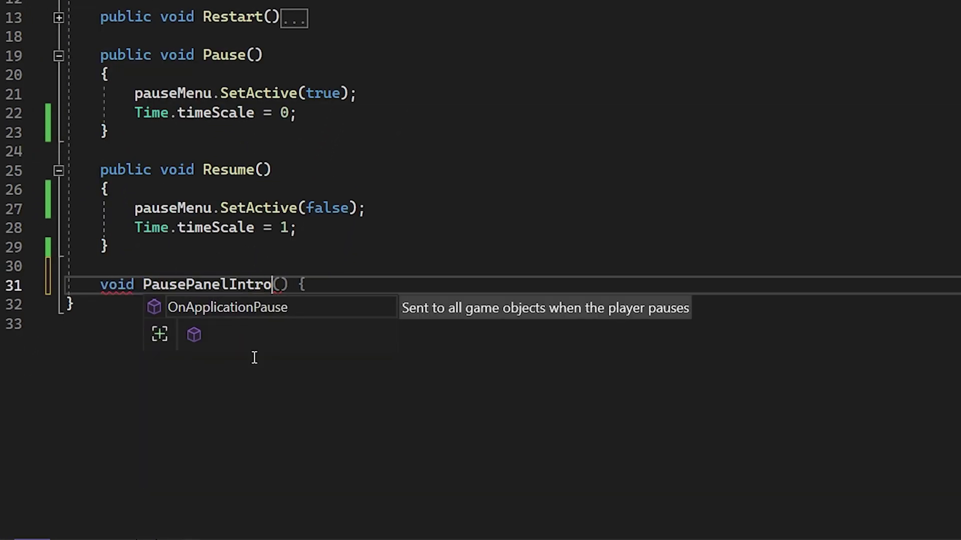
key("Tab")
key("Return")
key("Down")
key("End")
key("Return")
key("Return")
type("void PausePa")
type("nelOutro")
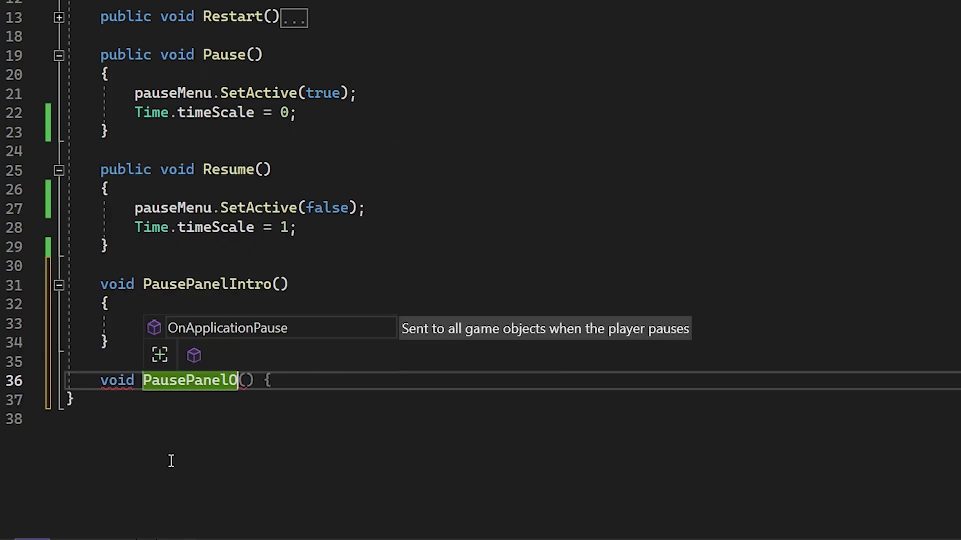
key("Tab")
key("Return")
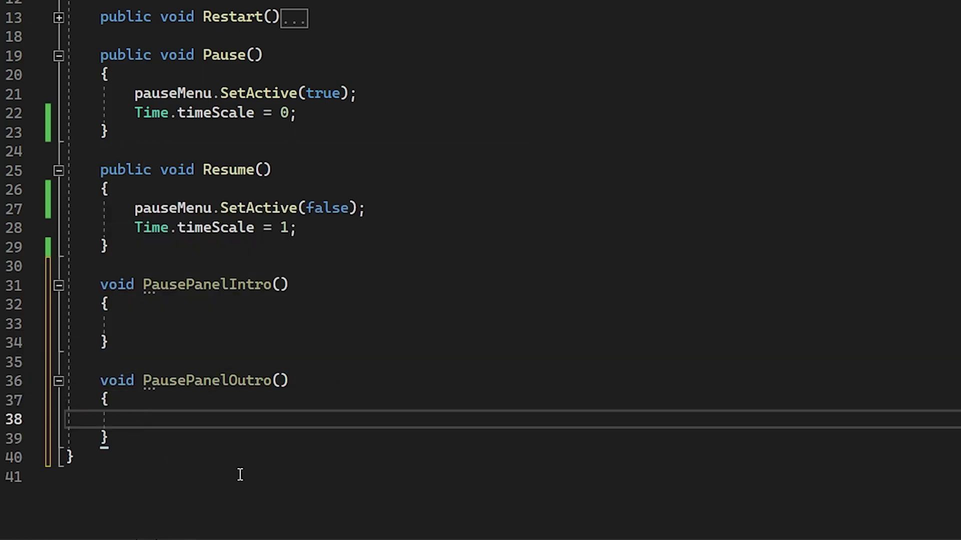
Call PausePanelIntro() in Pause and PausePanelOutro() at the top of Resume
left_click(336, 120)
key("Return")
type("P")
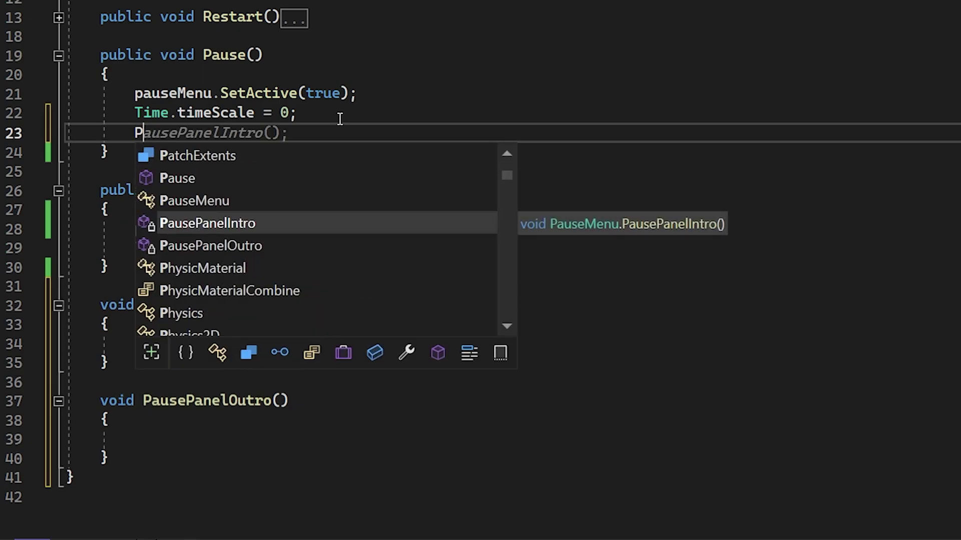
key("Tab")
left_click(201, 208)
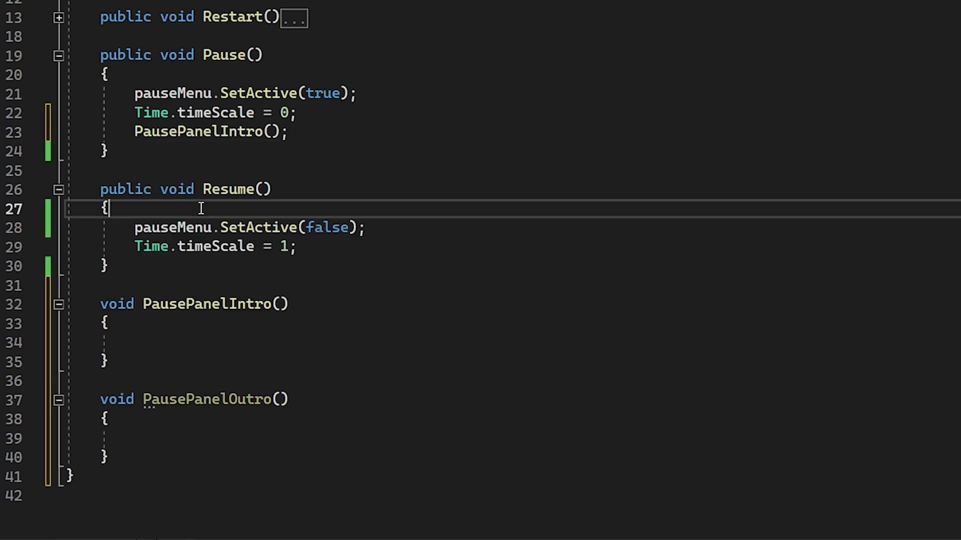
key("Return")
type("pausepanelou")
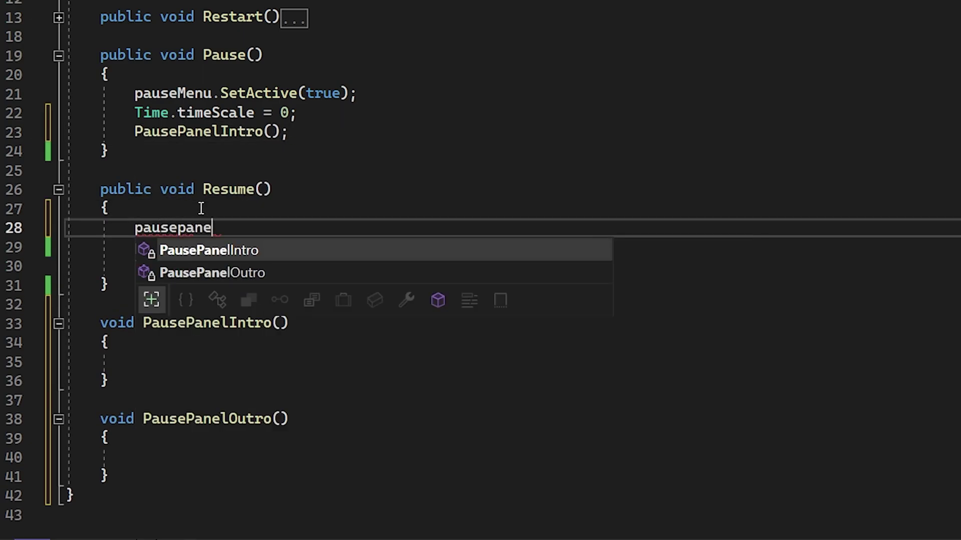
key("Tab")
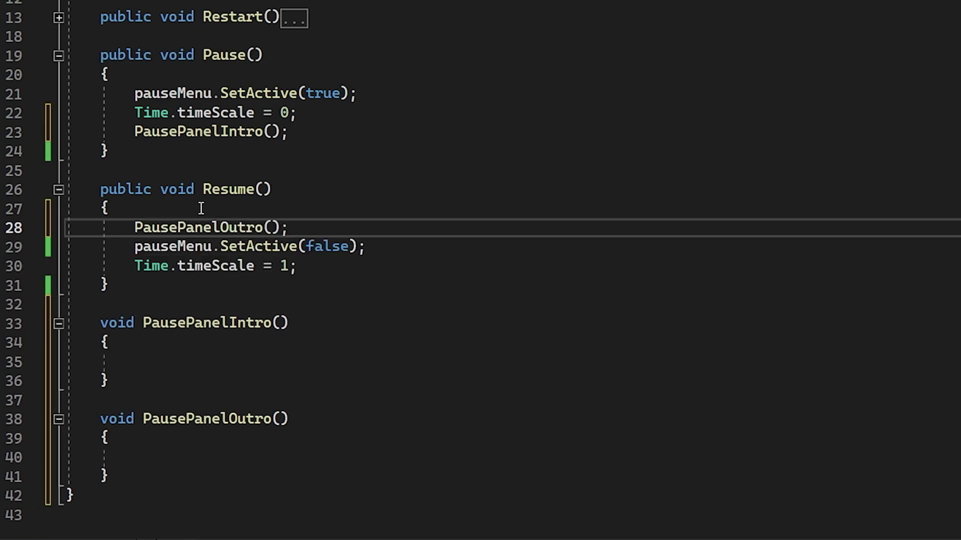
Add 'using DG.Tweening;' below the UnityEngine using line
key("ctrl+Home")
key("End")
key("Return")
type("using ")
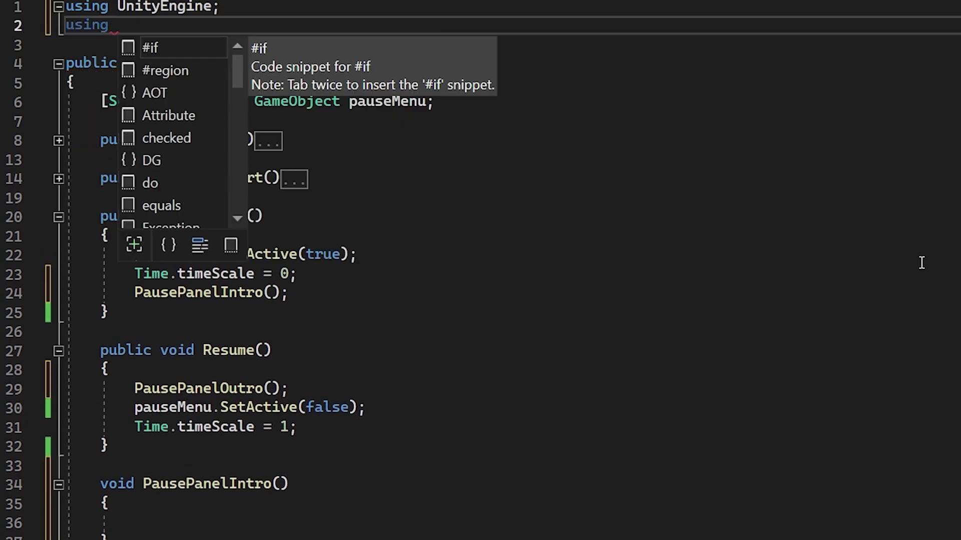
type("DG.Tweening;")
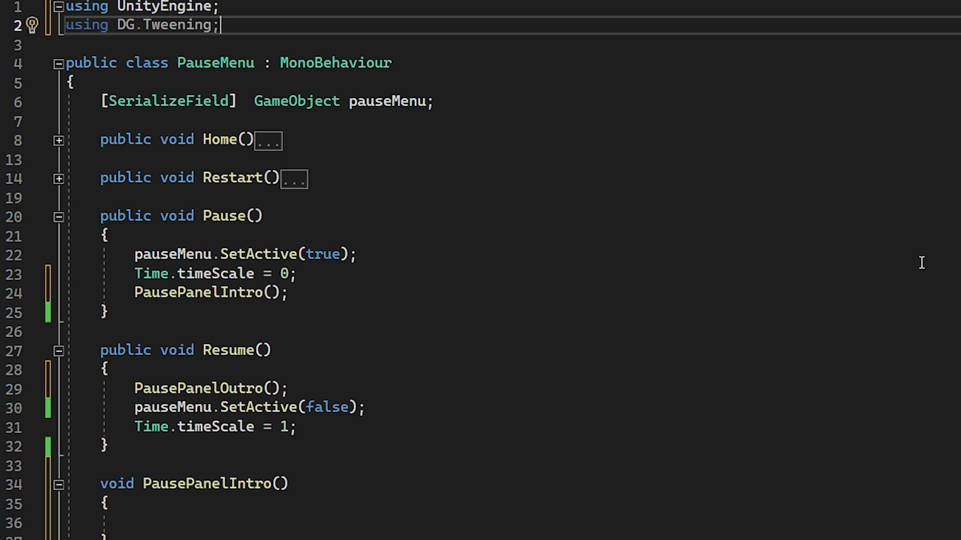
Add a [SerializeField] RectTransform pausePanelRect field below pauseMenu
key("Down")
key("Down")
key("Down")
key("Down")
key("End")
key("Return")
key("Tab")
type("RectT")
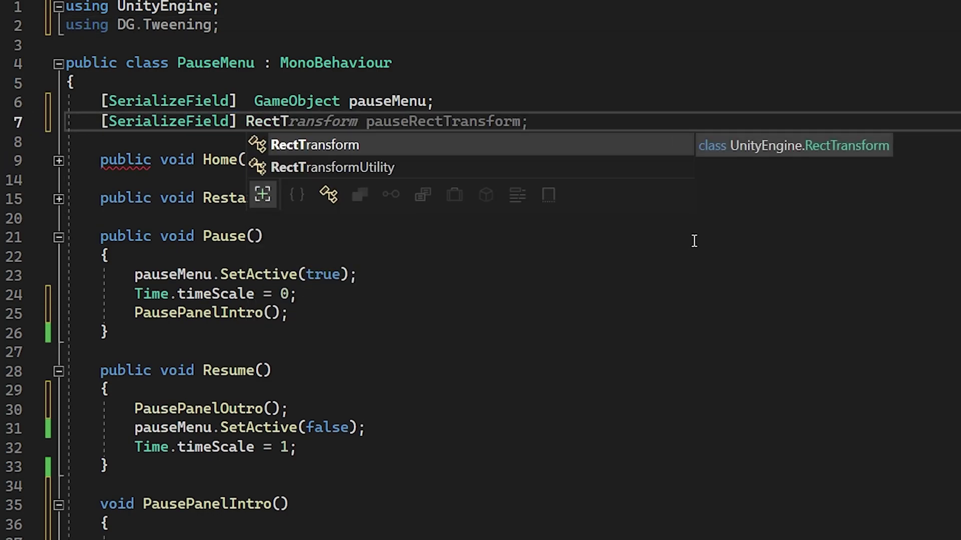
key("Tab")
type("pausePanel")
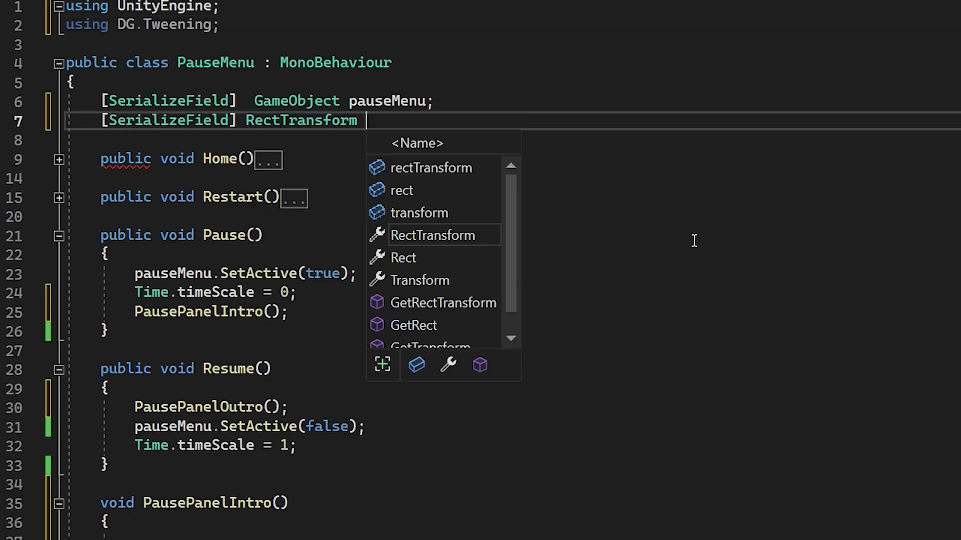
type("Rect;")
Add serialized float fields topPosY, middlePosY and tweenDuration
key("Return")
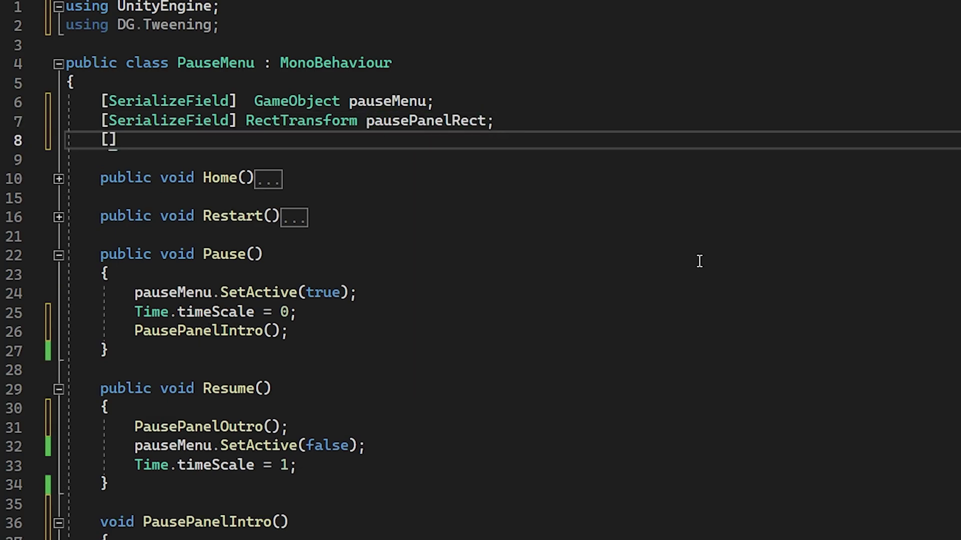
key("Tab")
type("fl")
key("Tab")
type("topPosY, middlePosY;")
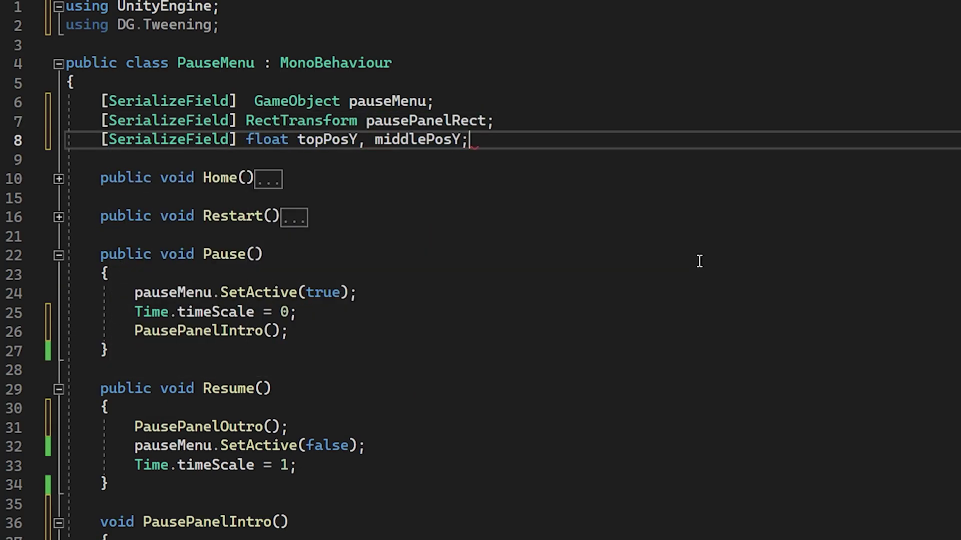
key("Return")
type("[ser")
key("Tab")
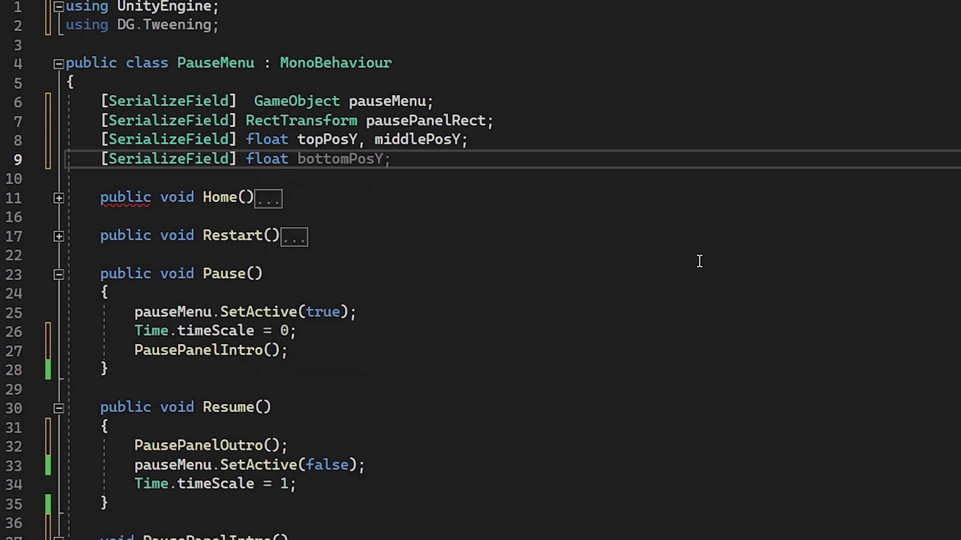
type("float tweenDuration;")
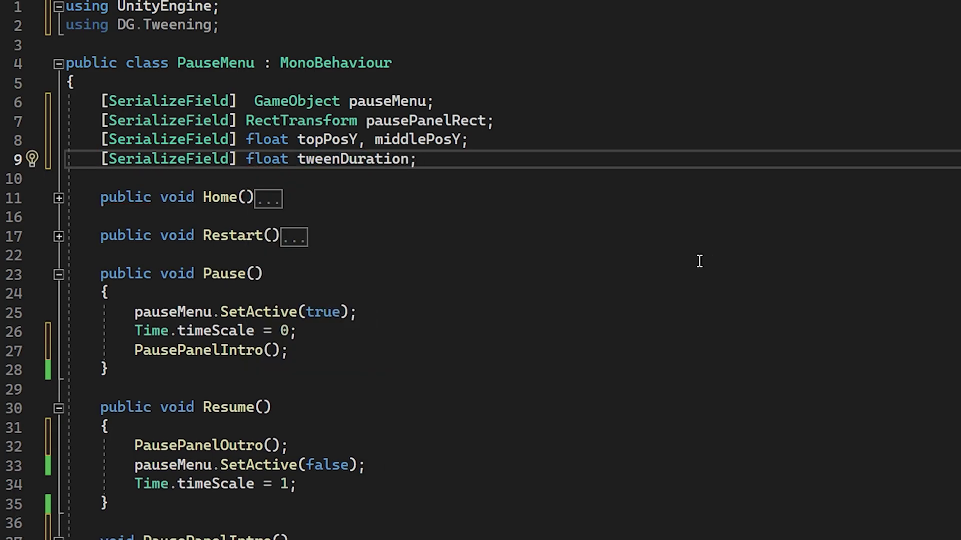
scroll(699, 261, "down", 3)
In PausePanelIntro, write pausePanelRect.DOAnchorPosY(middlePosY, tweenDuration);
left_click(182, 383)
type("pausepanelrect")
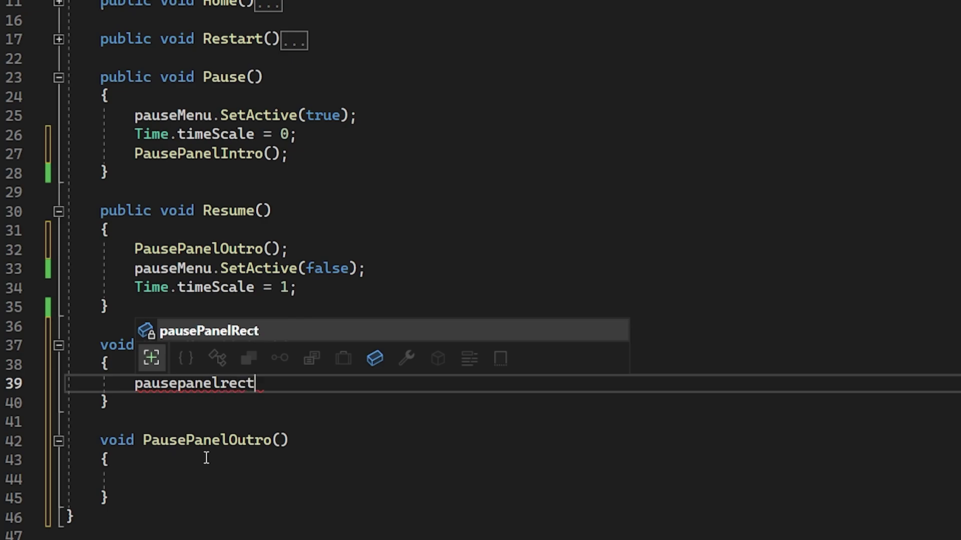
key("Tab")
key("shift+Home")
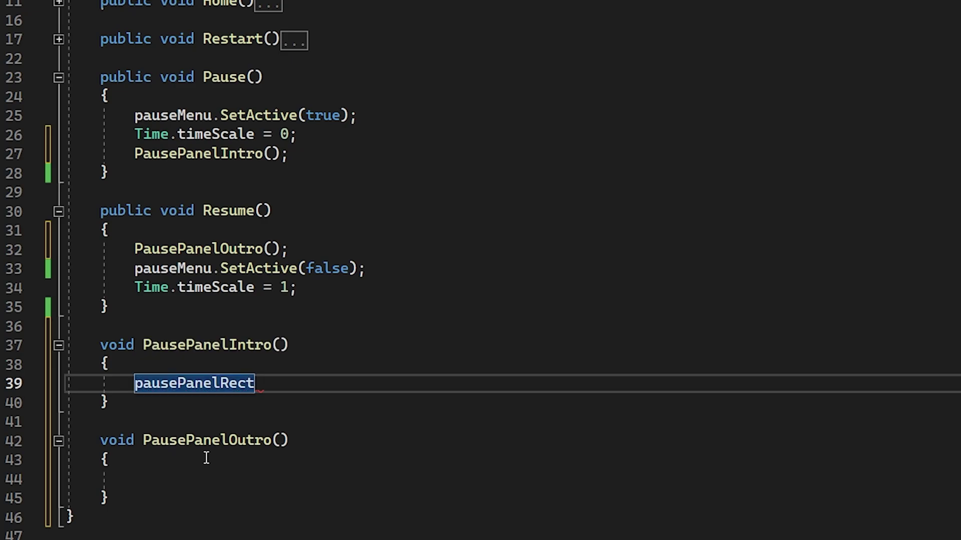
type(".DO")
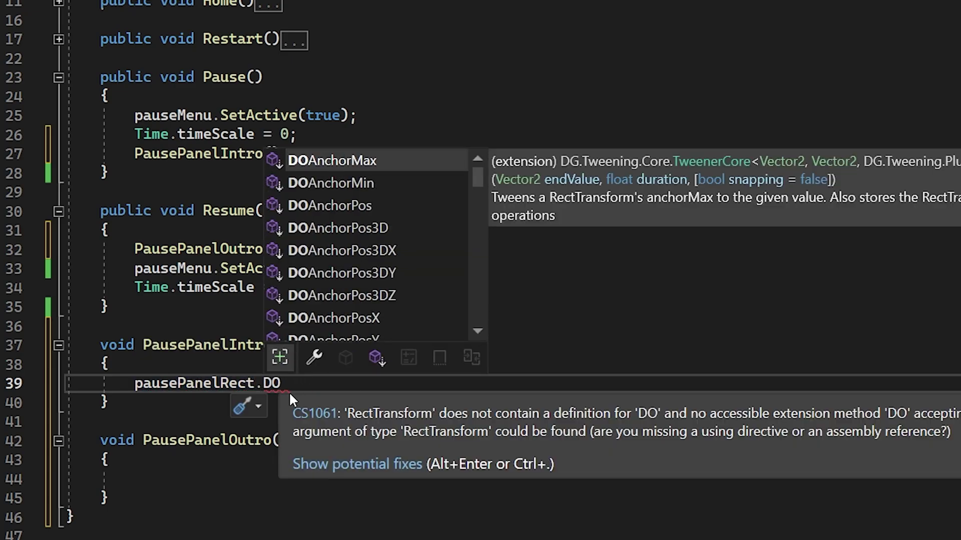
scroll(423, 225, "down", 15)
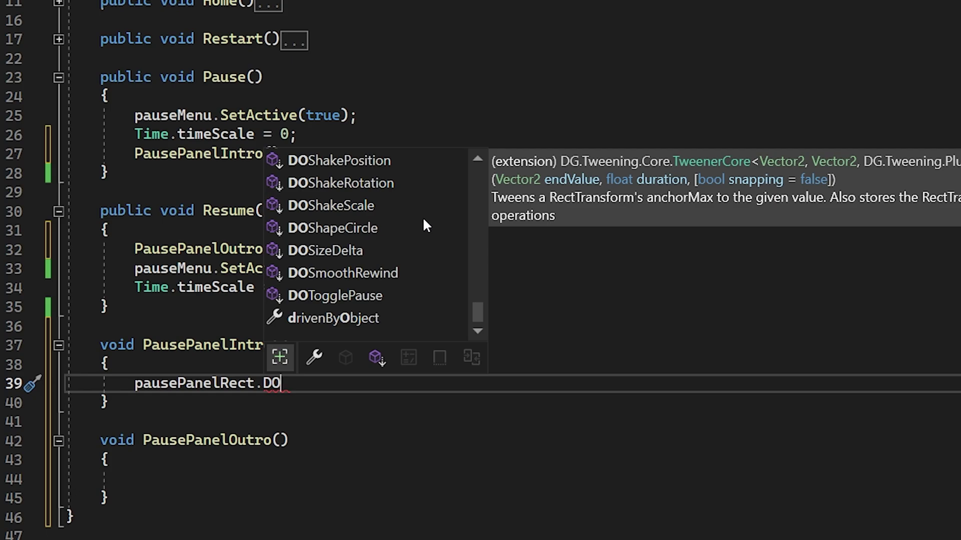
scroll(423, 220, "up", 11)
scroll(424, 221, "up", 4)
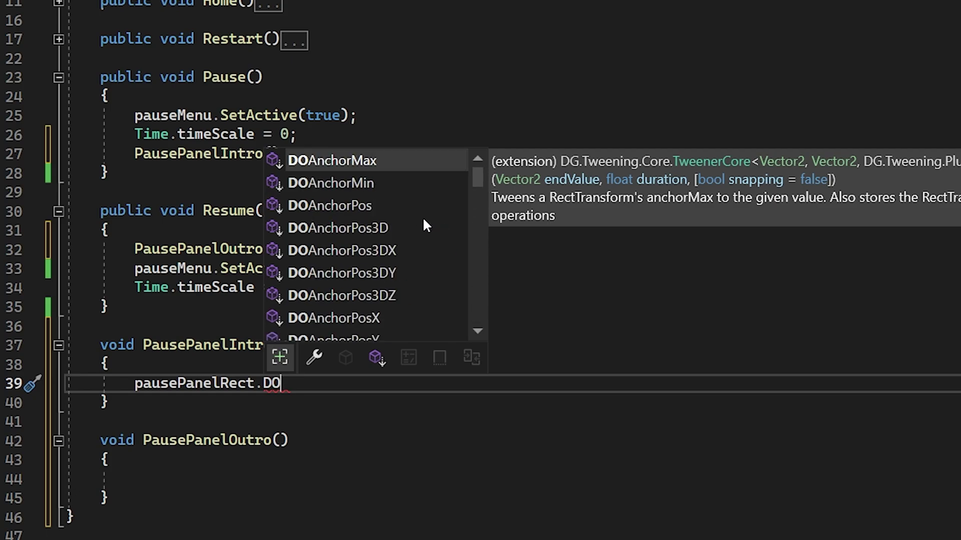
scroll(423, 220, "down", 1)
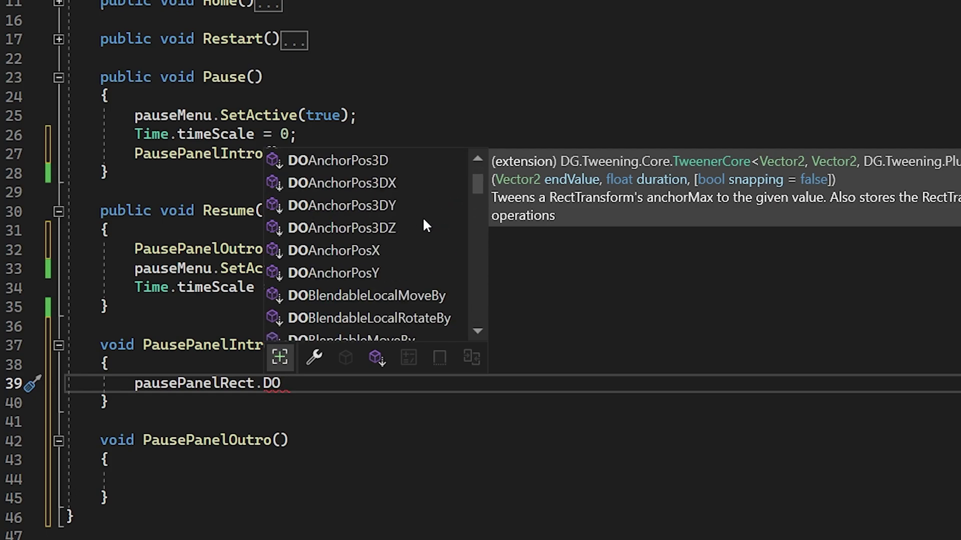
double_click(371, 275)
type("(")
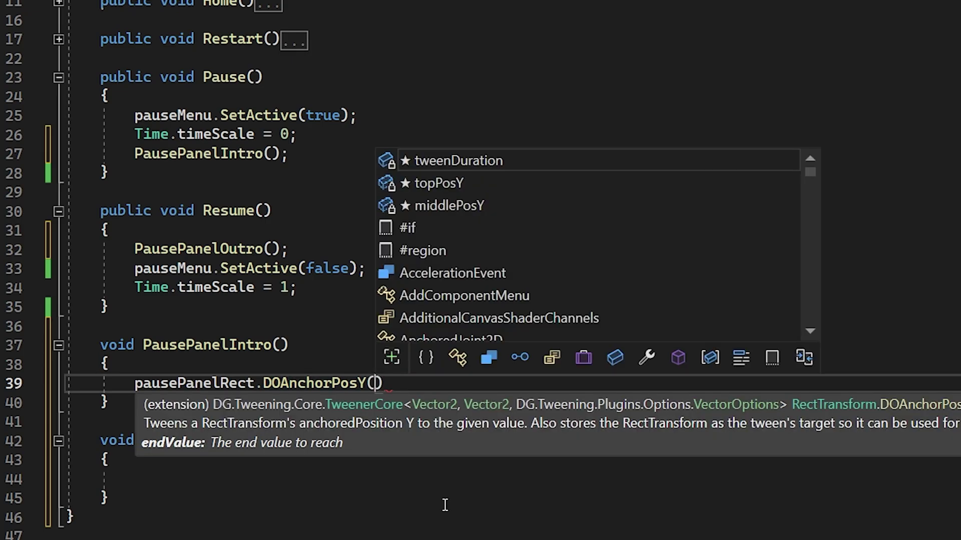
type("middlePosY,")
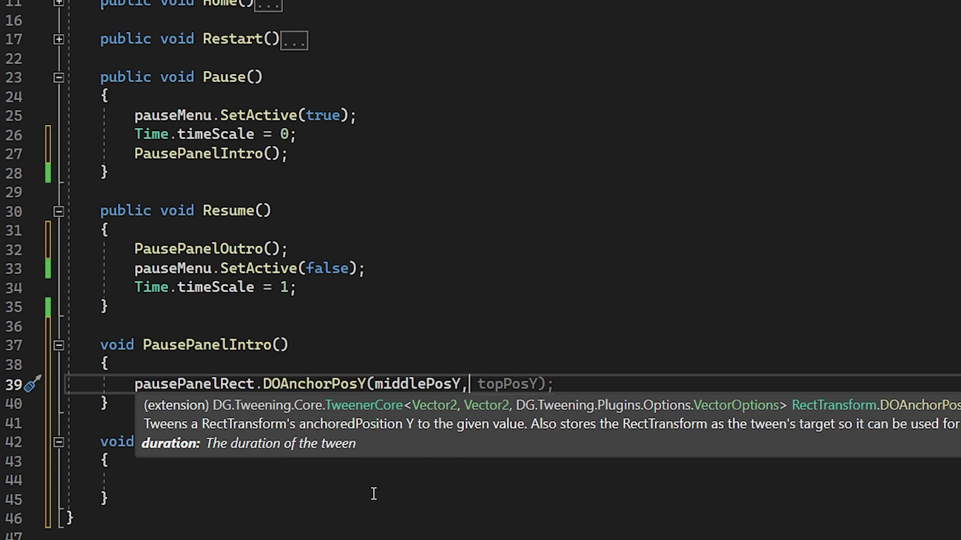
type(" tweenDuration);")
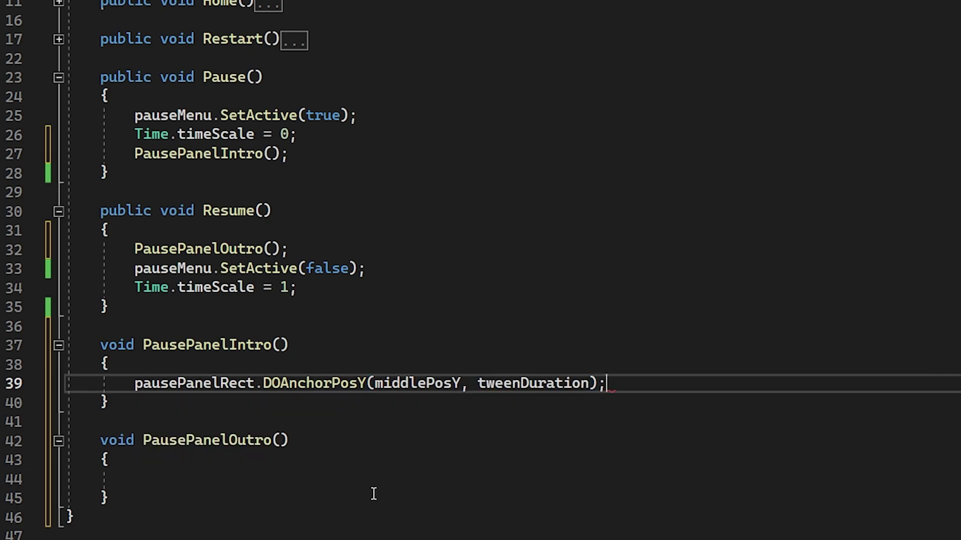
left_click(150, 422)
Paste the tween line into PausePanelOutro, changing middlePosY to topPosY
left_click_drag(134, 383, 625, 383)
key("ctrl+c")
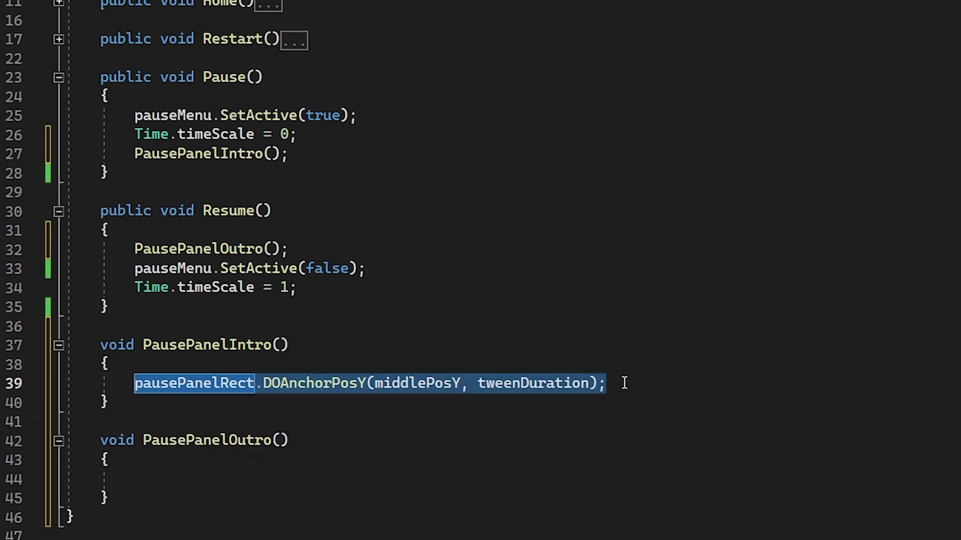
left_click(199, 473)
key("ctrl+v")
double_click(415, 480)
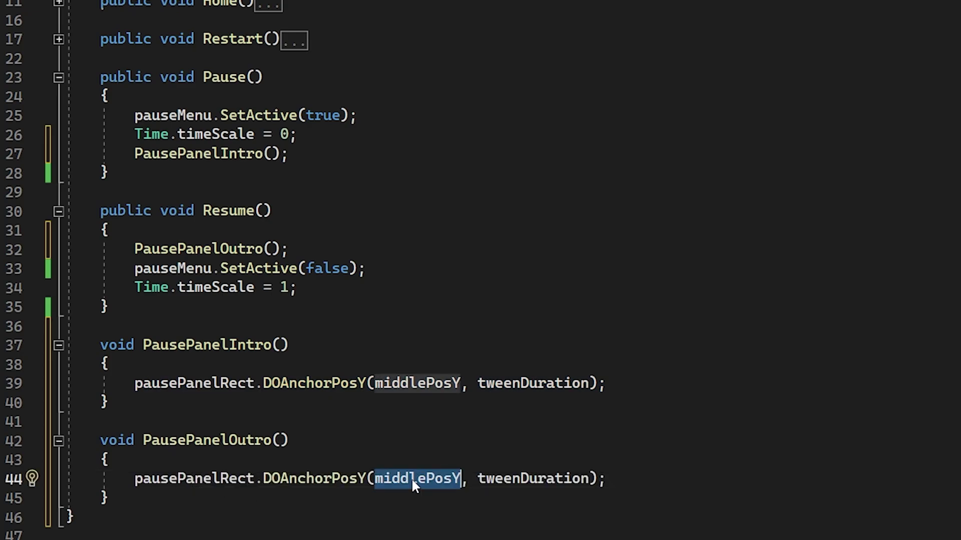
type("topPosY")
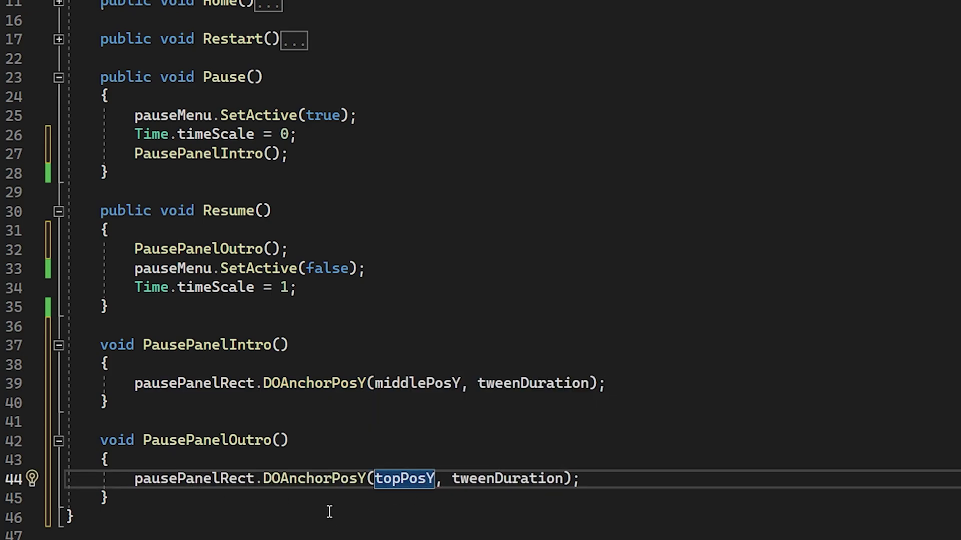
left_click(333, 530)
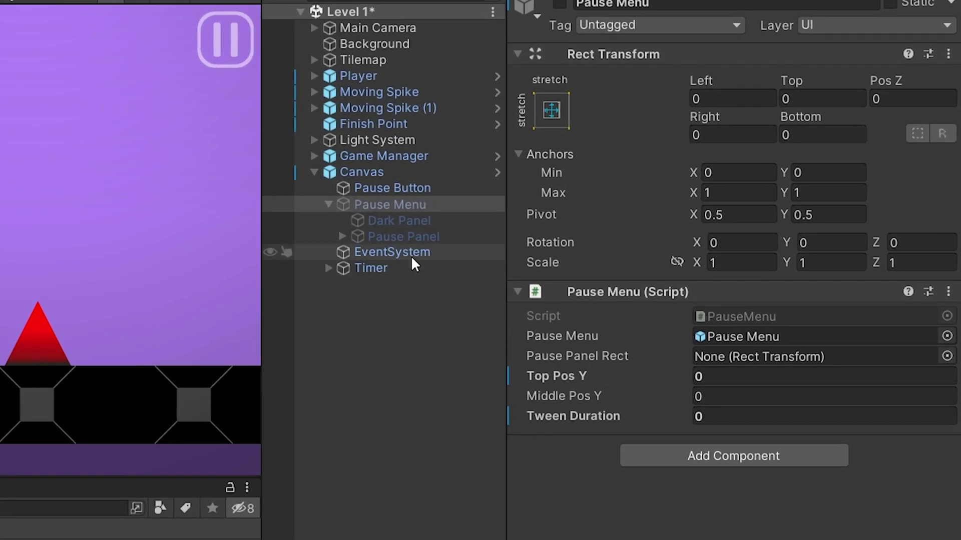
Assign Pause Panel to Pause Panel Rect, set Top Pos Y and Tween Duration 0.5, then deactivate Pause Menu
left_click_drag(421, 236, 755, 360)
left_click_drag(755, 360, 755, 360)
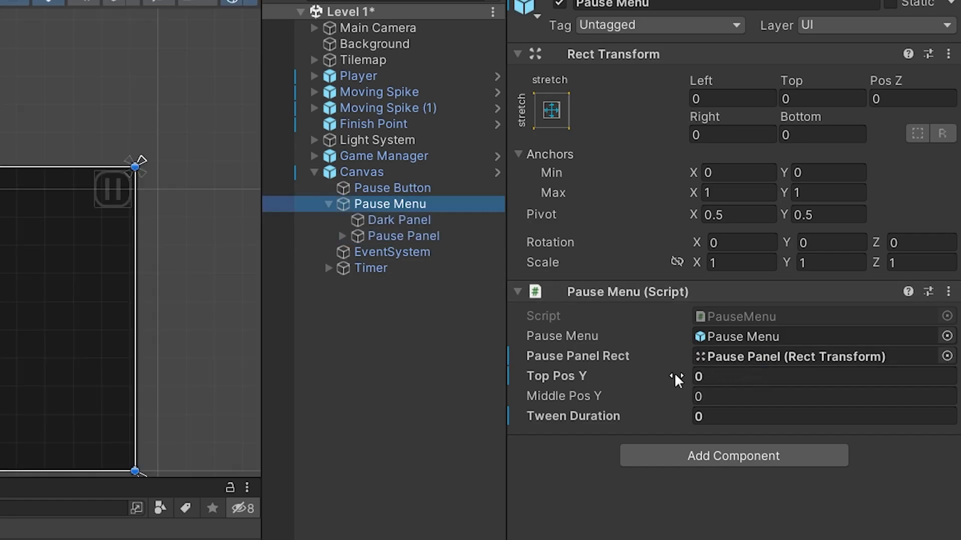
left_click(794, 379)
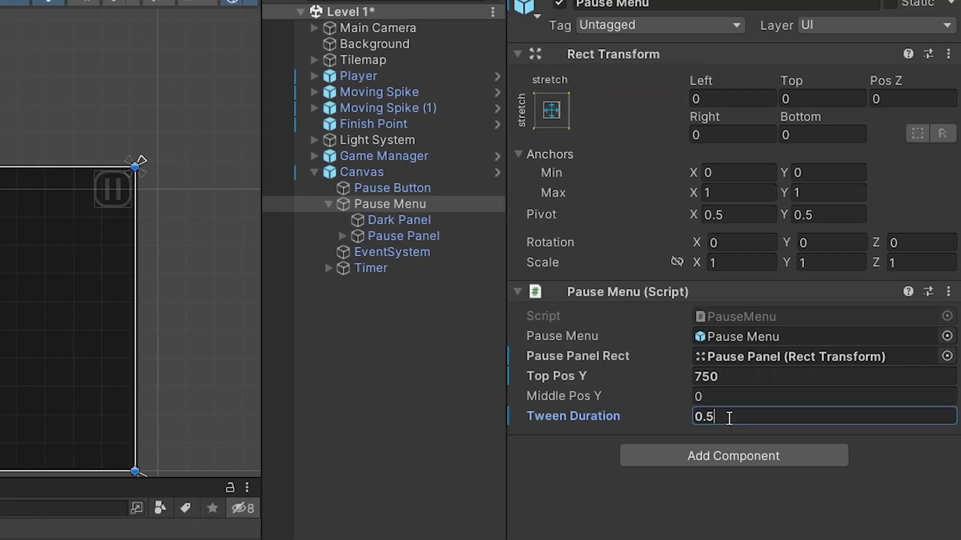
left_click(710, 503)
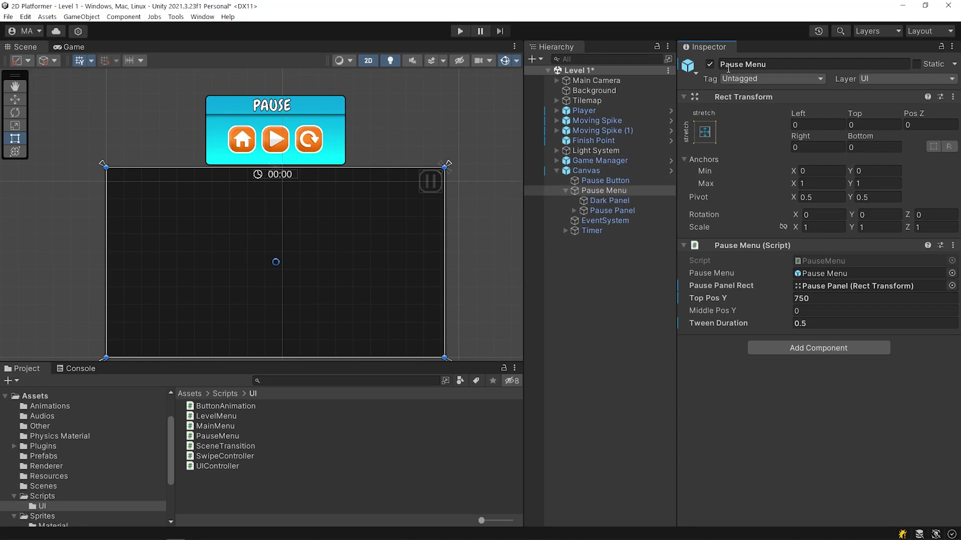
left_click(710, 64)
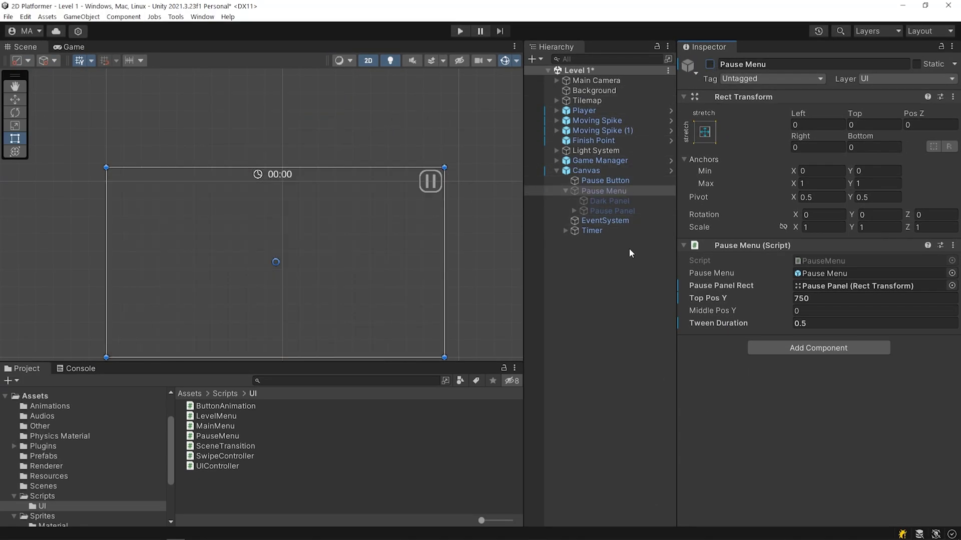
Play-test Level 1, pause it, and return to the Scene view
left_click(59, 46)
left_click(460, 31)
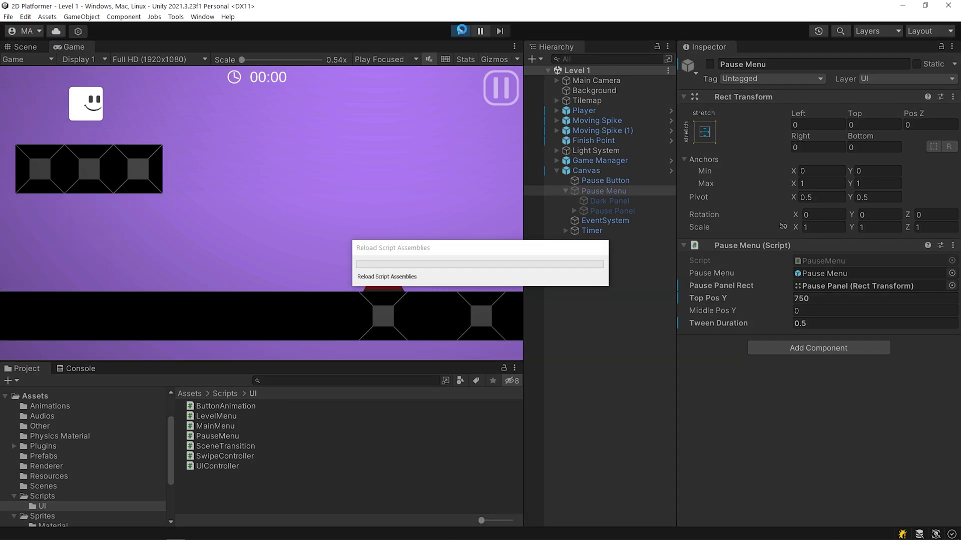
left_click(503, 97)
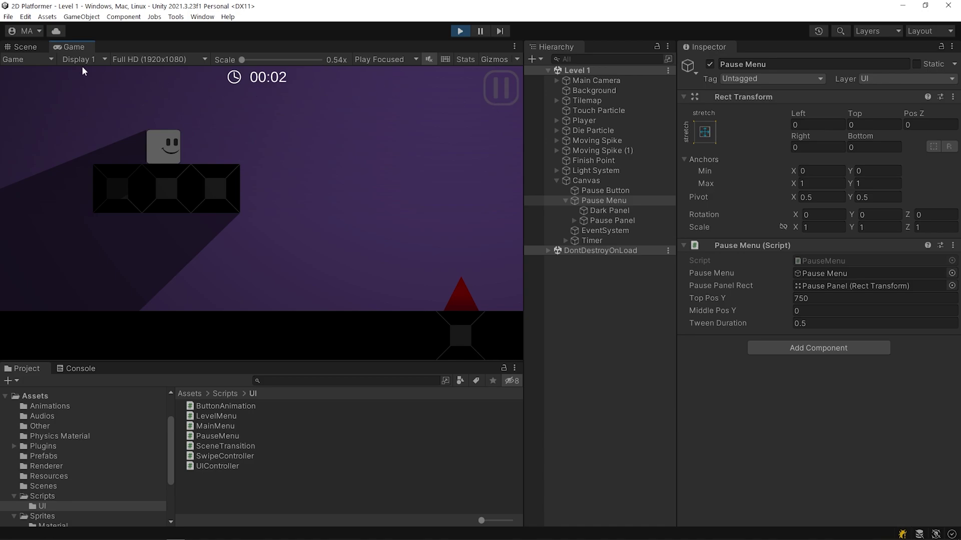
left_click(26, 46)
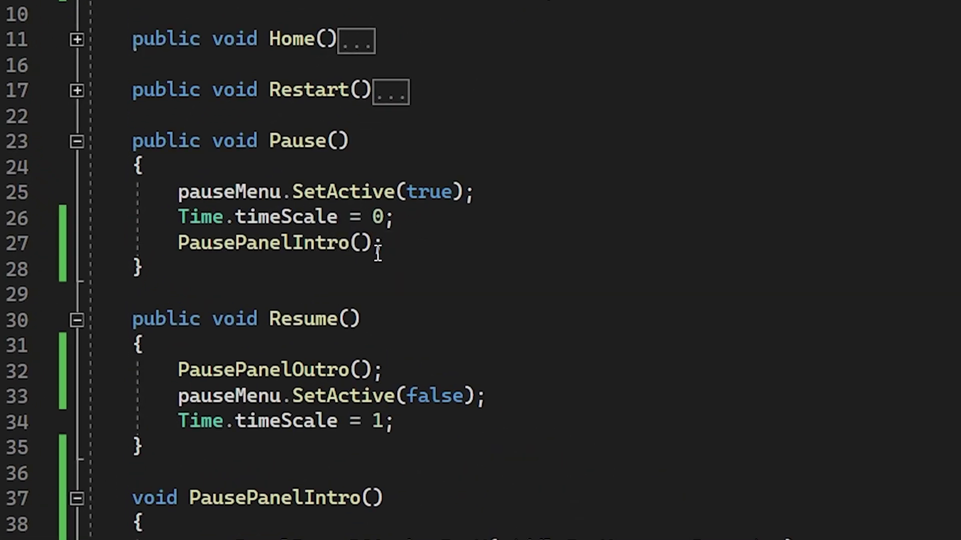
Comment out Time.timeScale = 0 on line 26 of Pause() and save the script
left_click(177, 220)
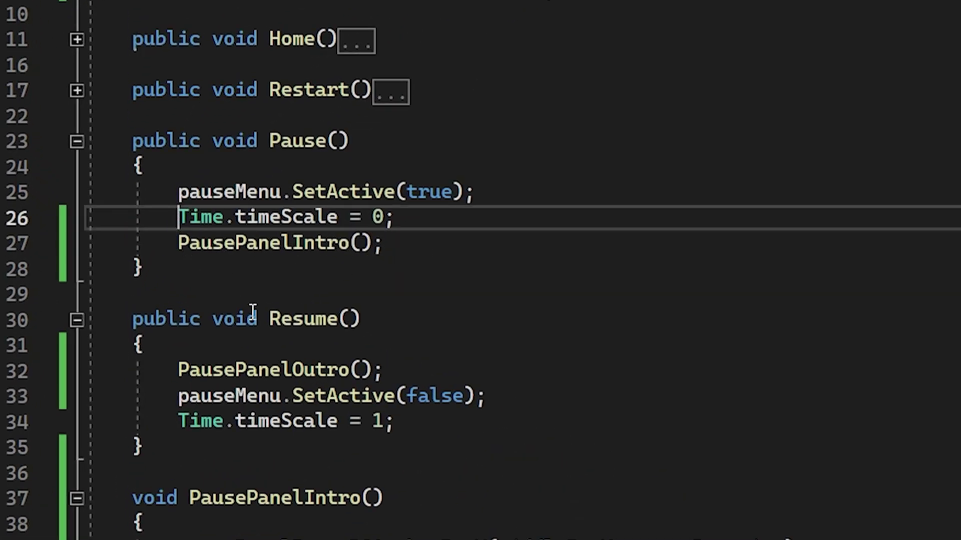
type("//")
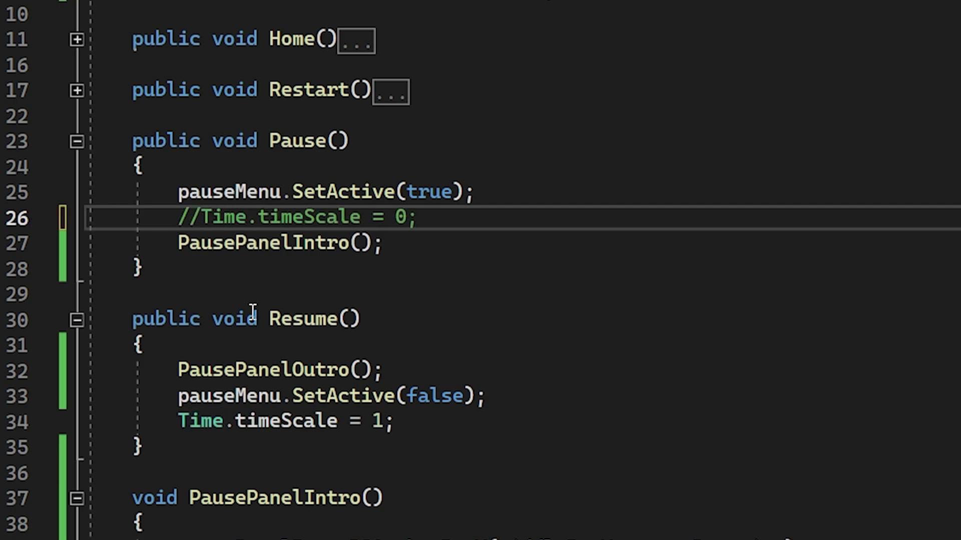
key("ctrl+s")
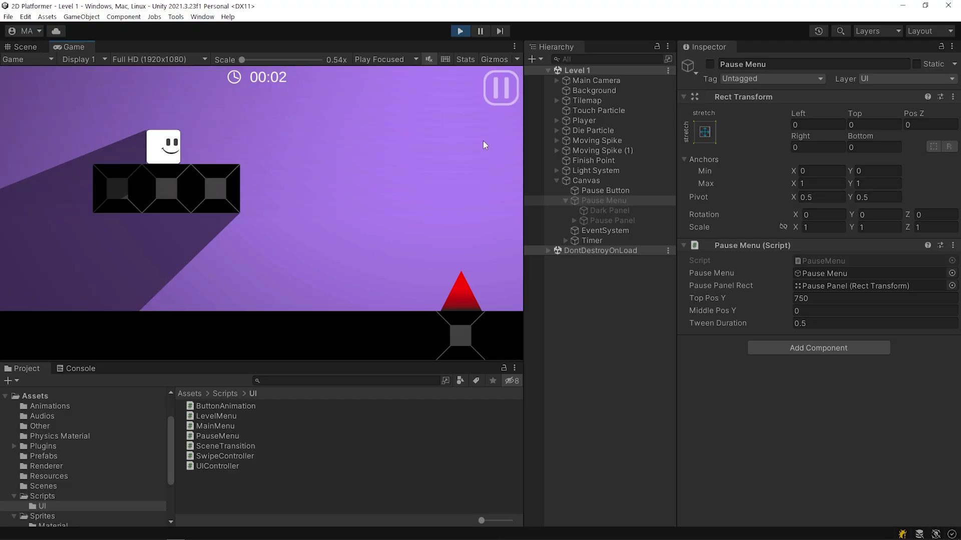
Pause the running game to watch the PAUSE panel slide in
left_click(506, 91)
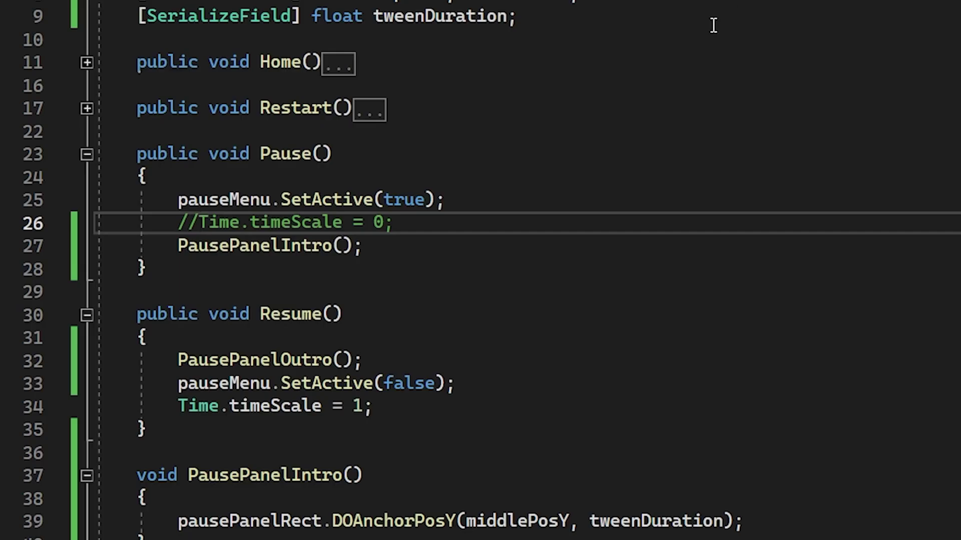
Uncomment Time.timeScale = 0 on line 26 in Pause()
key("ctrl+k")
key("ctrl+u")
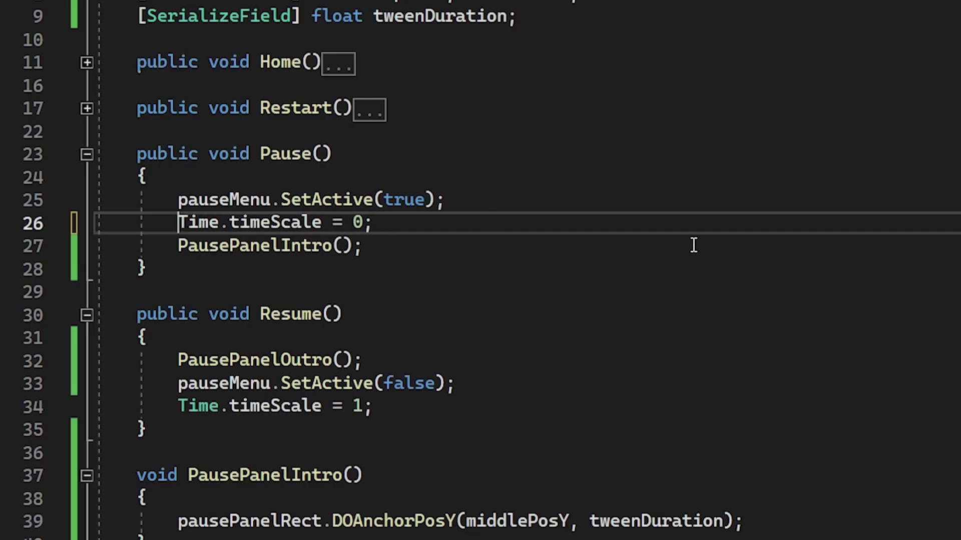
scroll(696, 241, "down", 6)
Append .SetUpdate(true) to the DOAnchorPosY tweens in PausePanelIntro and PausePanelOutro
left_click(736, 301)
type(".setupda")
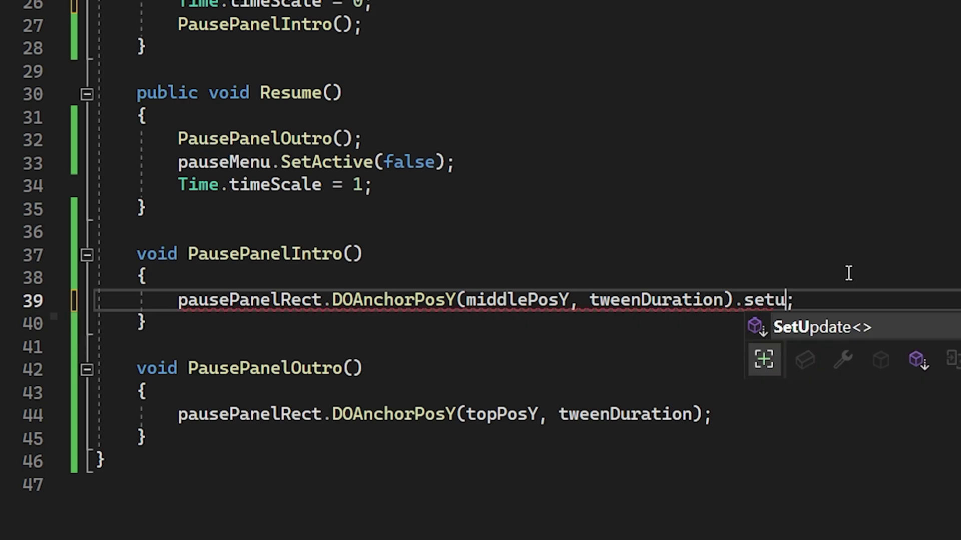
key("Tab")
type("(true")
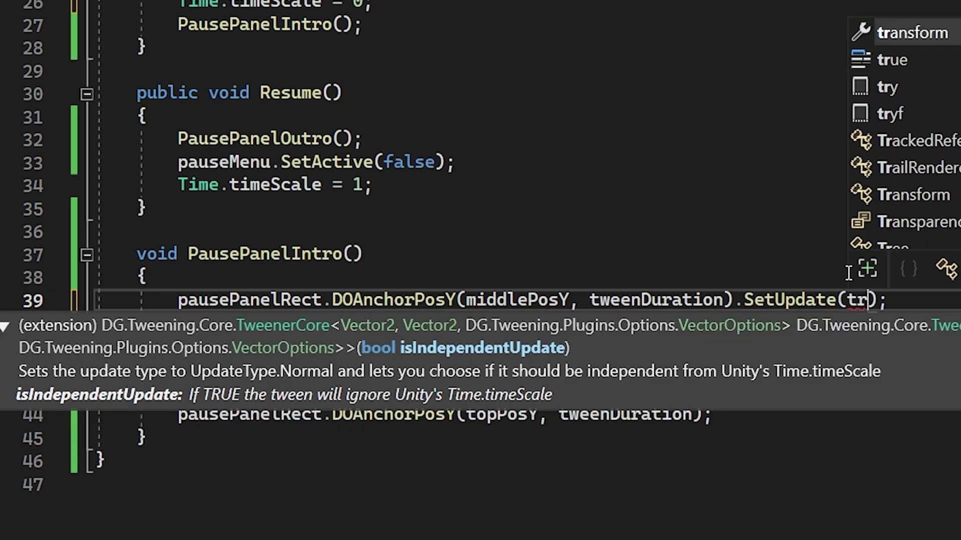
key("Down")
key("Down")
key("Down")
key("Down")
key("Down")
key("Left")
type(".setupda")
key("Tab")
type("(true")
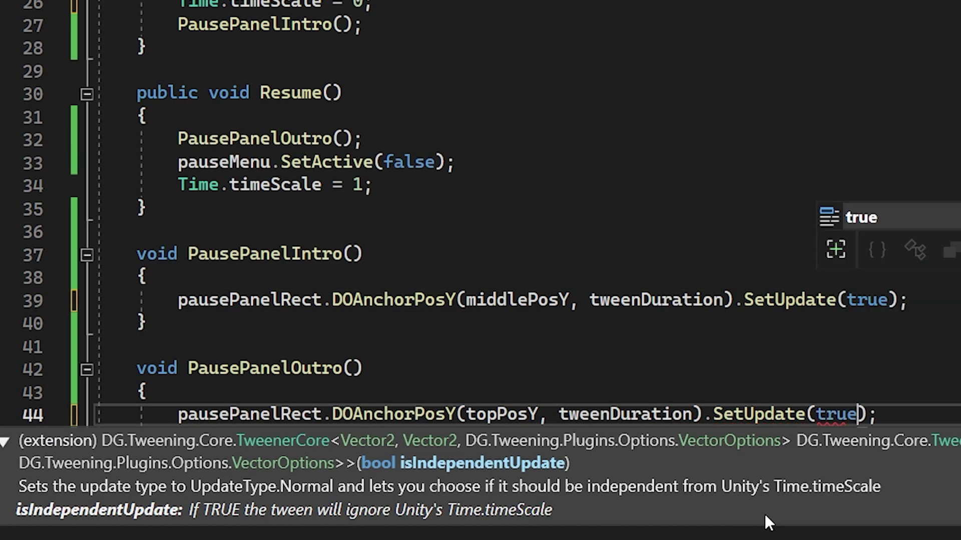
left_click(798, 485)
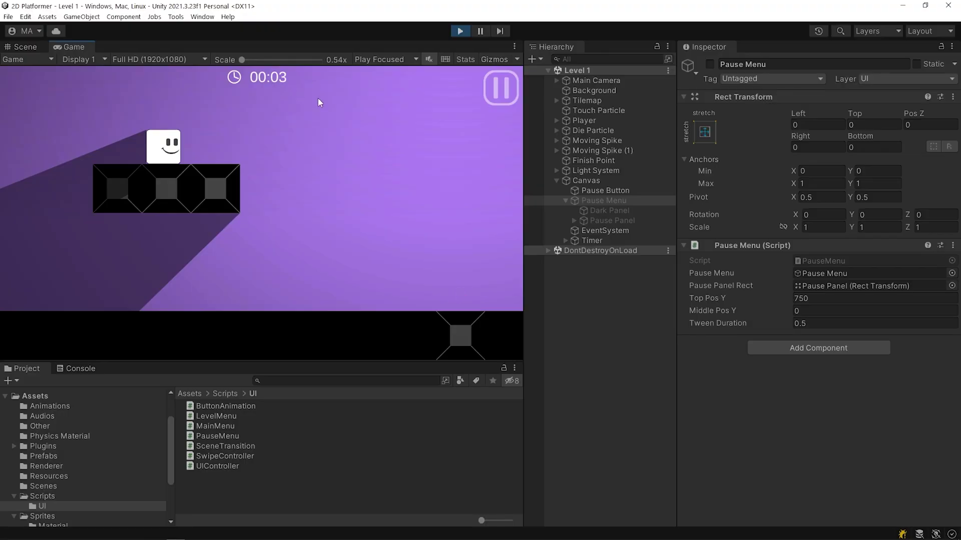
Pause and resume the game three times, checking the PAUSE panel slides in and away
left_click(502, 93)
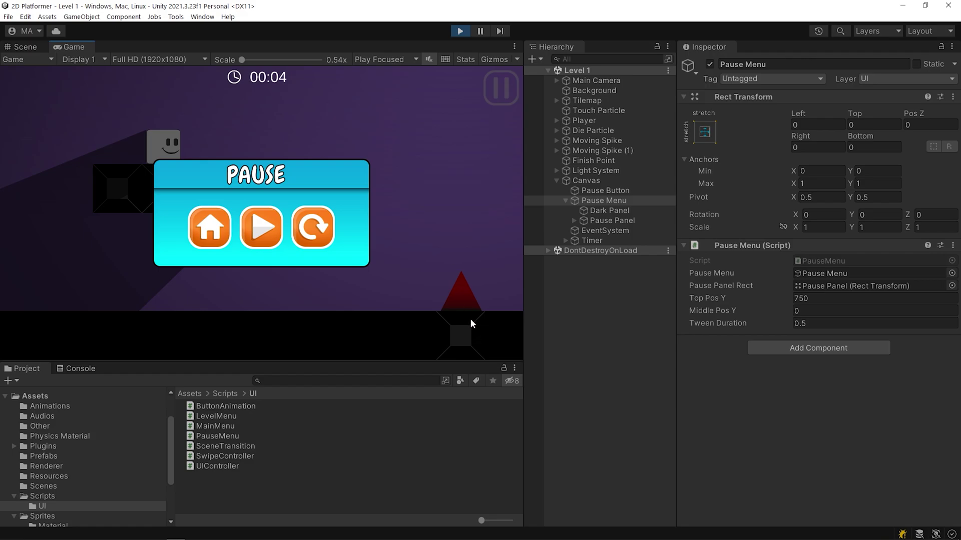
left_click(261, 245)
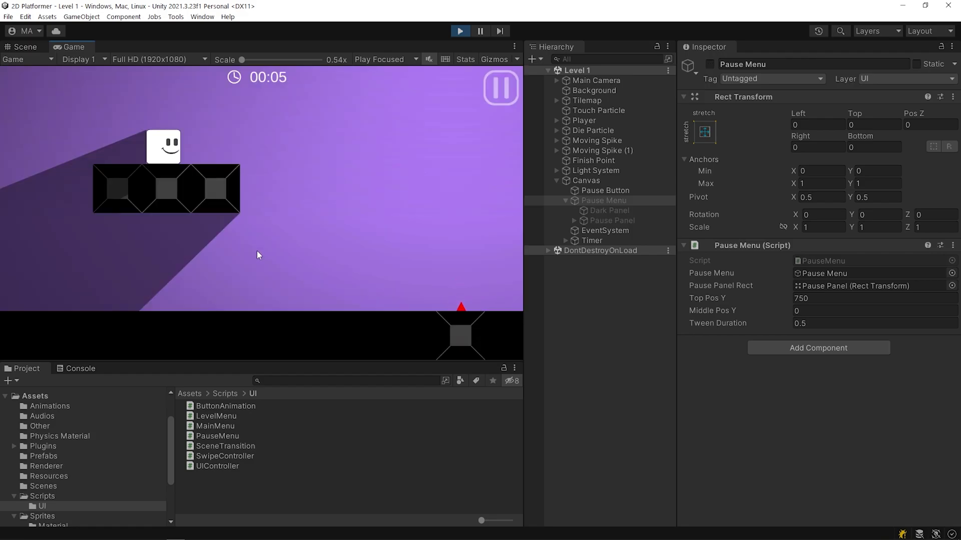
left_click(506, 94)
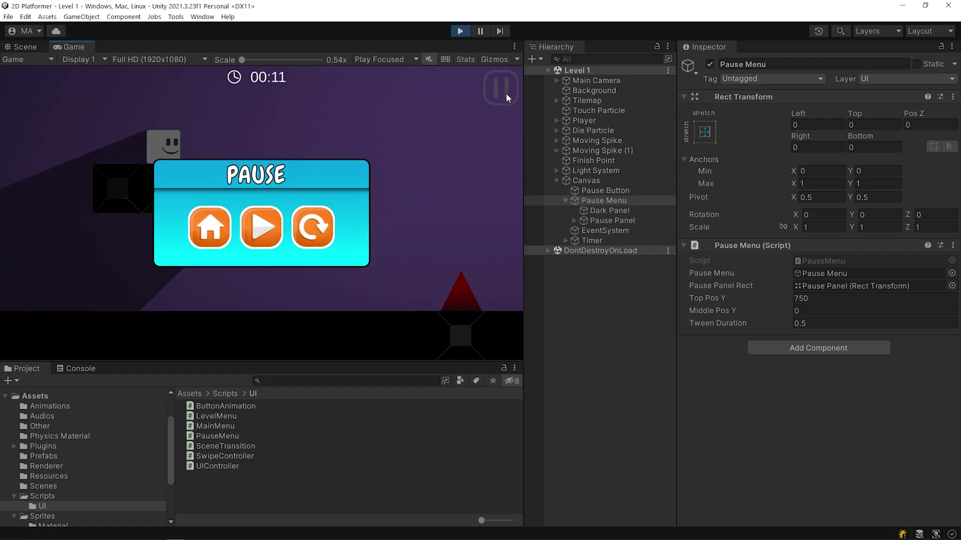
left_click(268, 241)
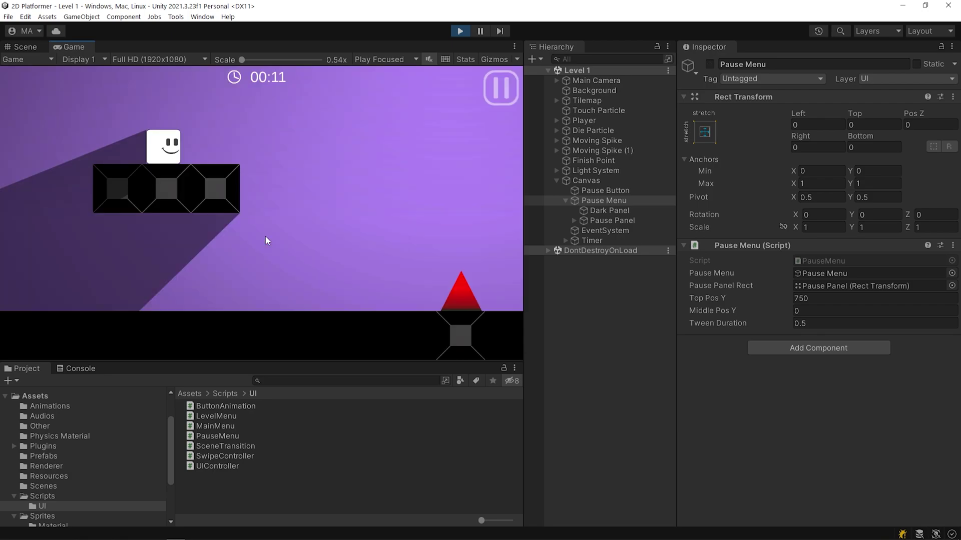
left_click(506, 92)
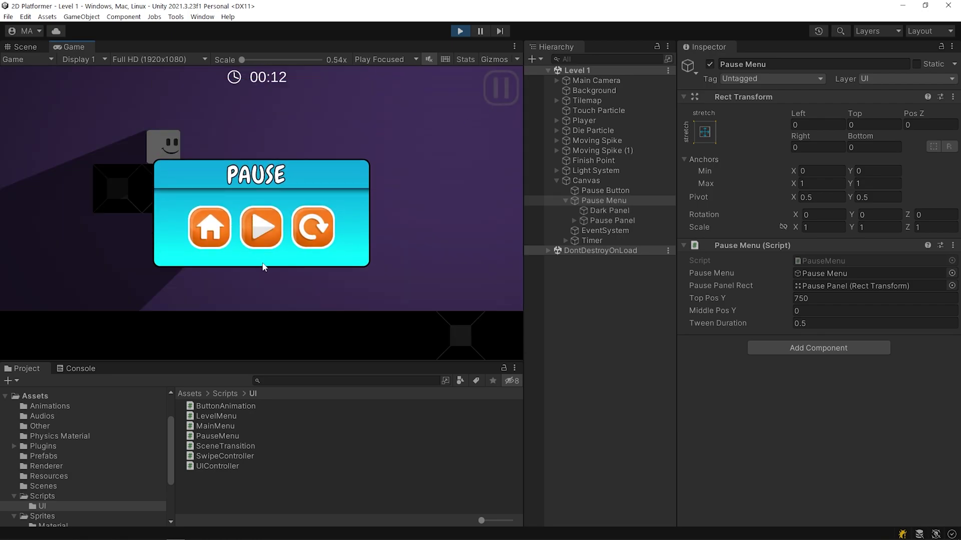
left_click(262, 244)
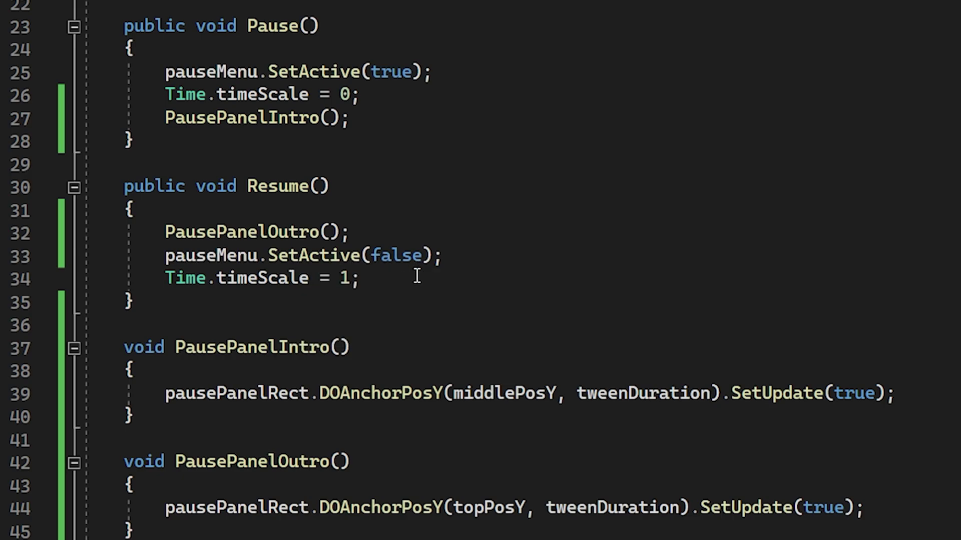
Make PausePanelOutro an async Task that awaits the tween's AsyncWaitForCompletion()
double_click(100, 392)
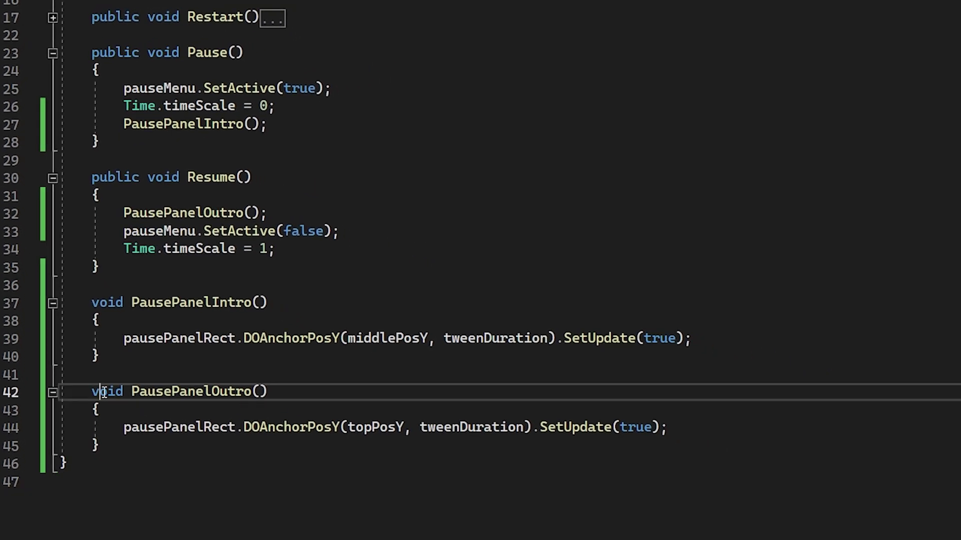
type("async Task")
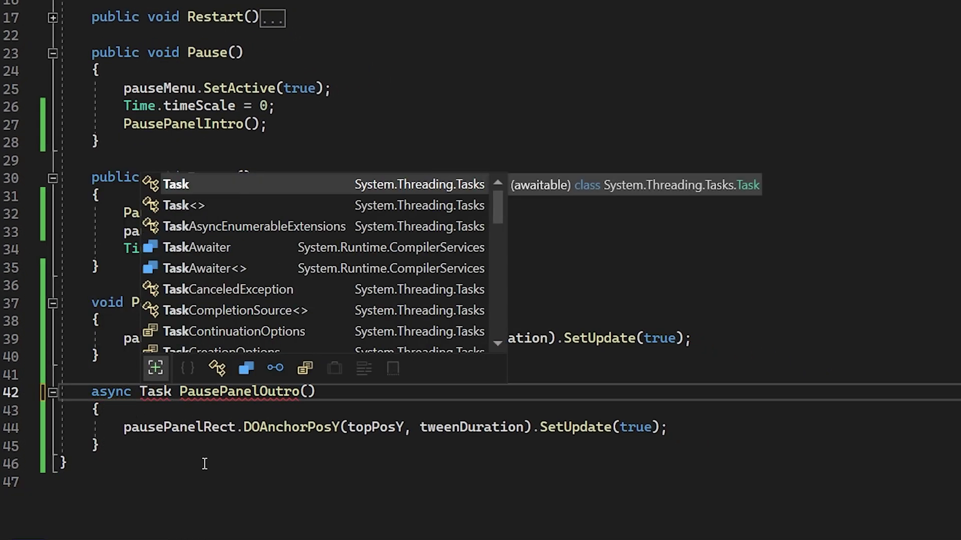
key("Tab")
left_click(659, 446)
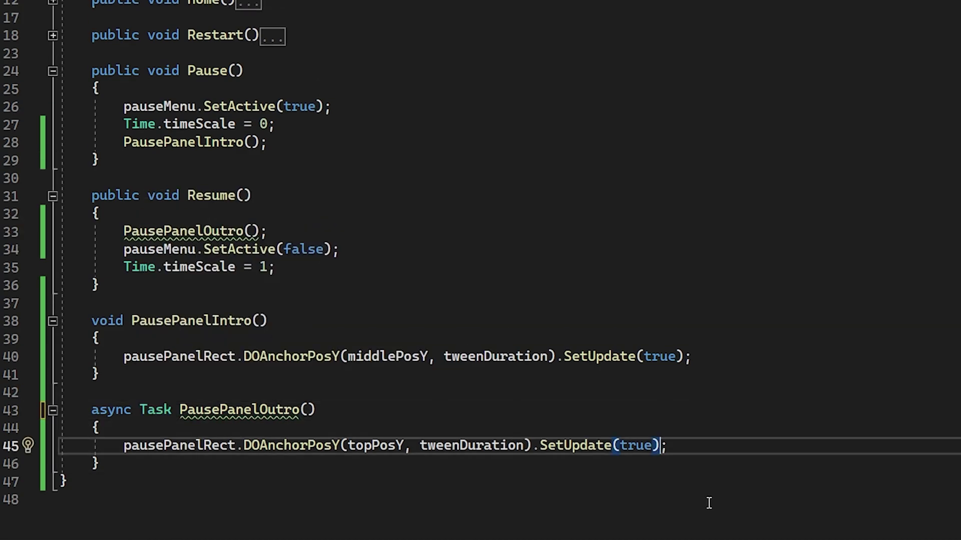
type(".as")
key("Tab")
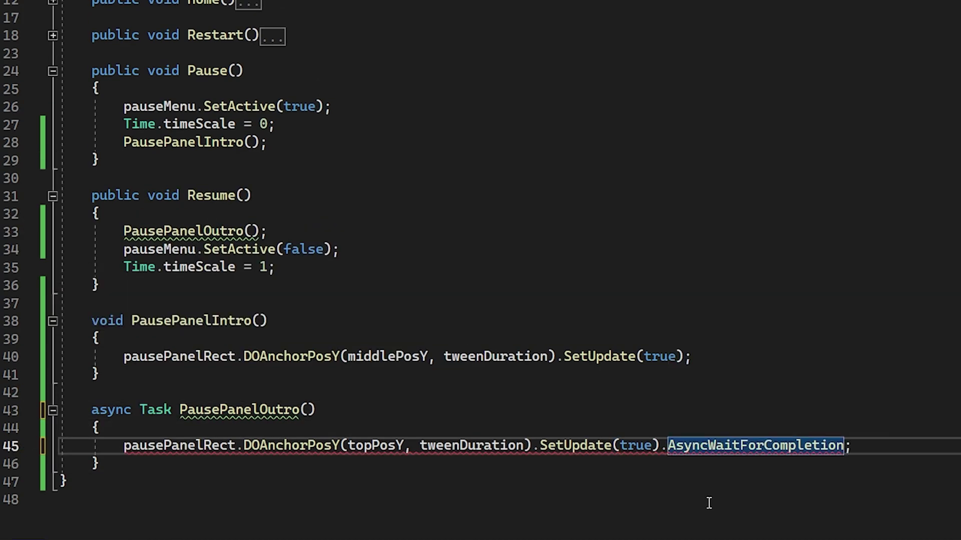
type("(")
left_click(114, 451)
type("await")
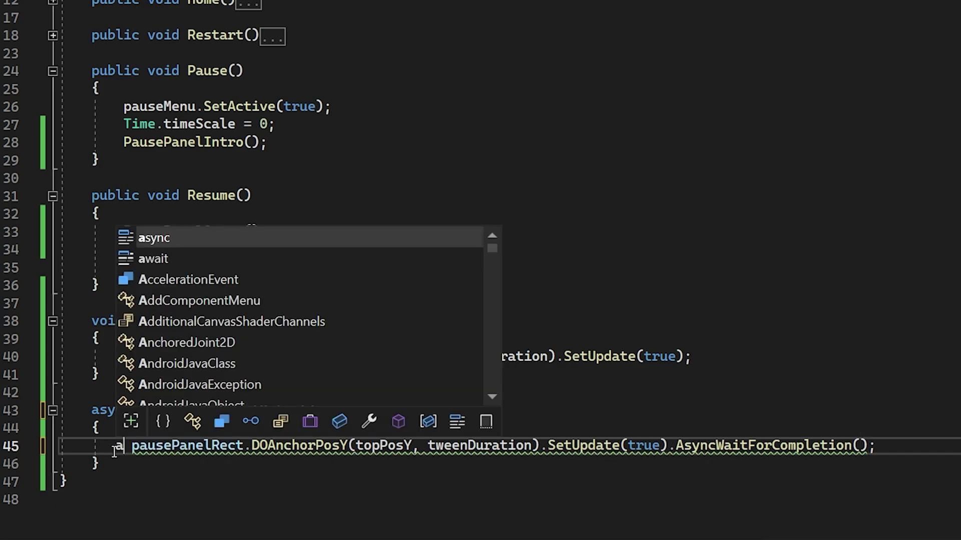
left_click(190, 502)
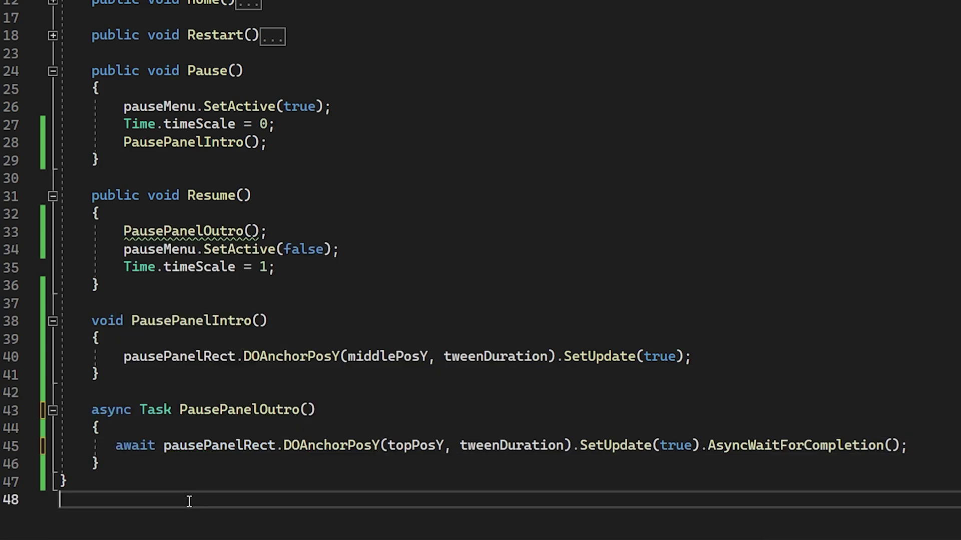
Make Resume async, await PausePanelOutro() in it, and save PauseMenu.cs
left_click(143, 195)
type("async")
left_click(116, 232)
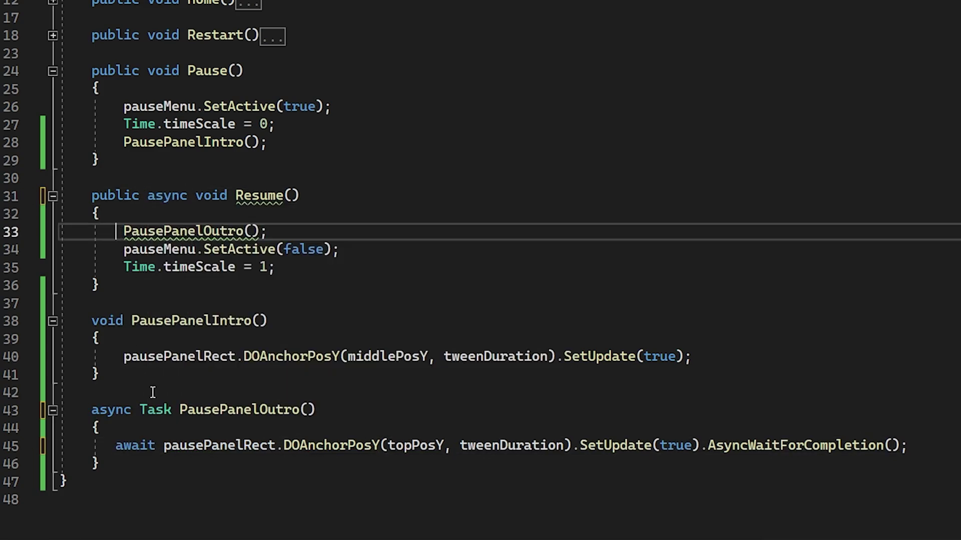
type("await")
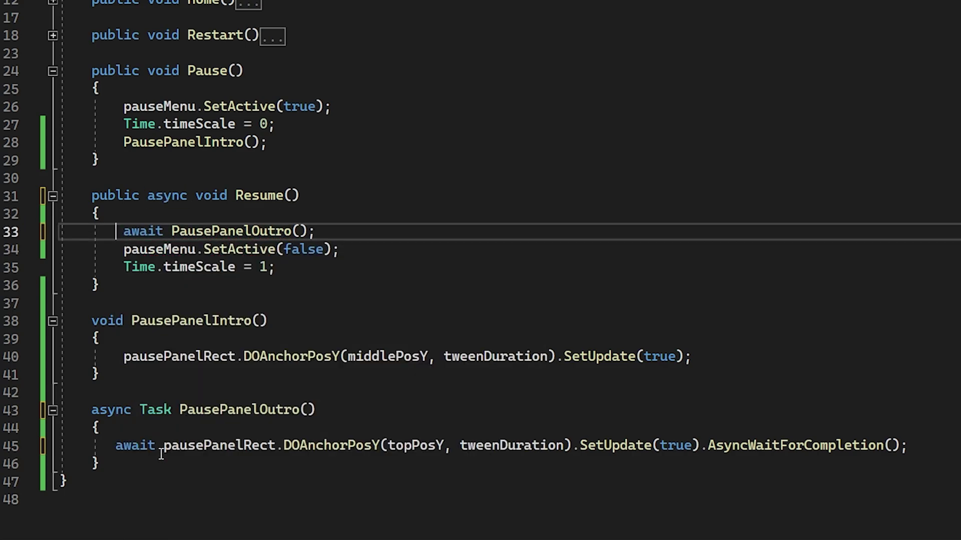
left_click(209, 502)
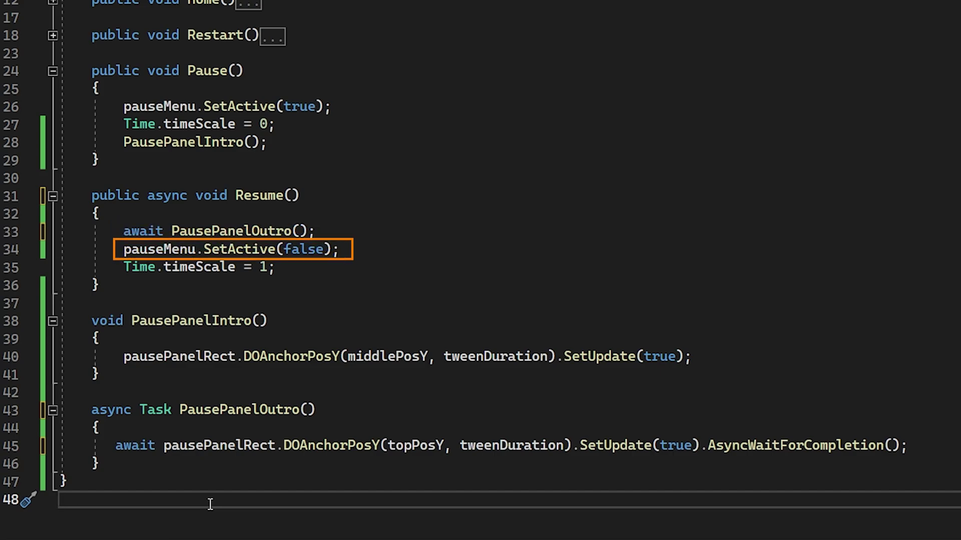
key("ctrl+s")
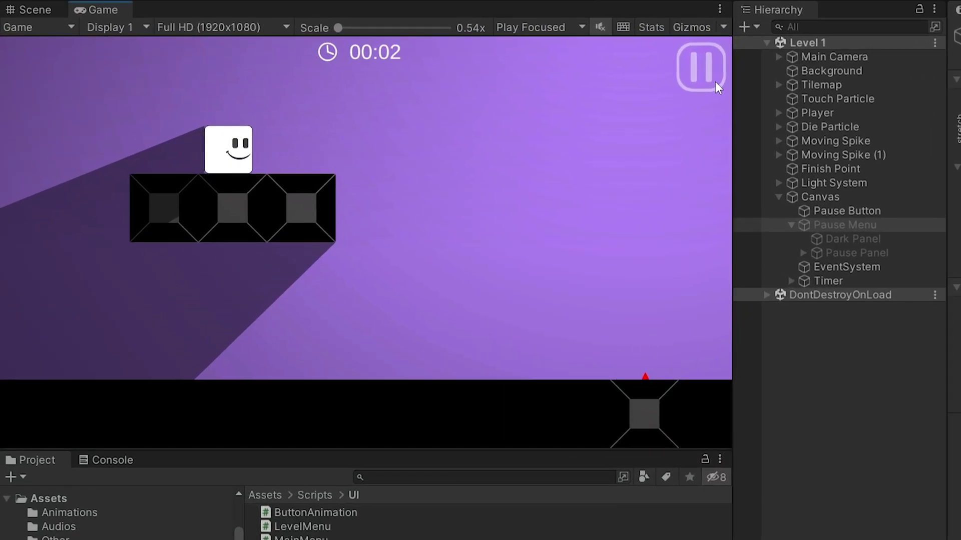
Pause and resume the game twice to check the slide, then stop play mode
left_click(501, 86)
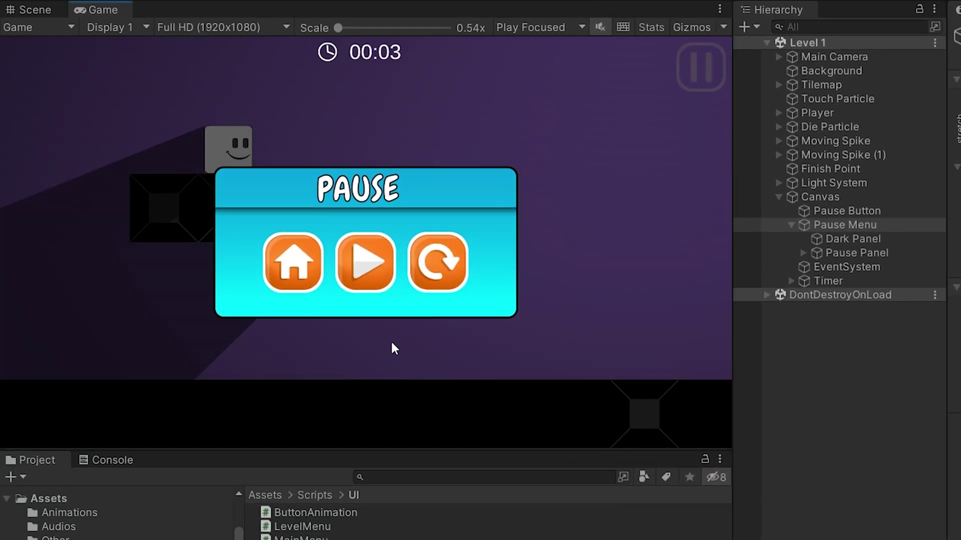
left_click(378, 288)
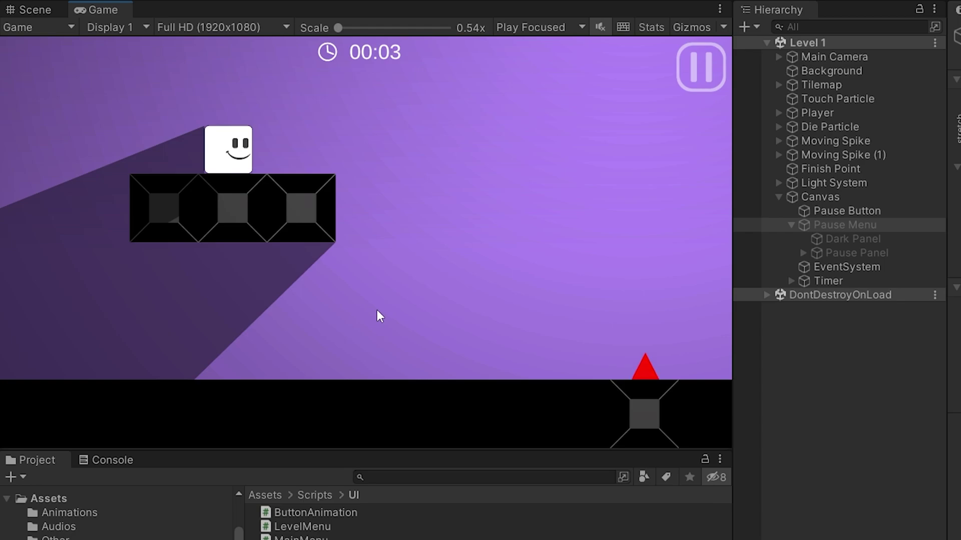
left_click(716, 76)
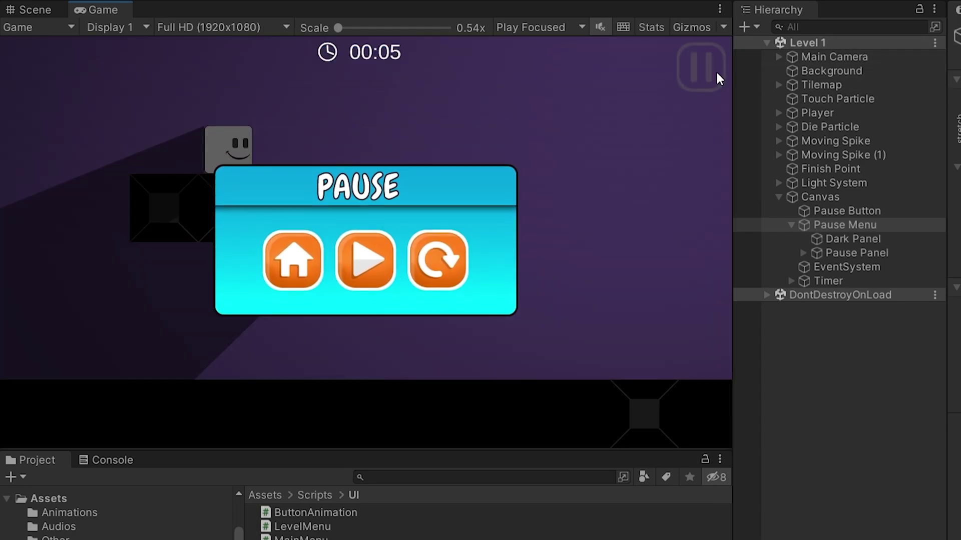
left_click(376, 282)
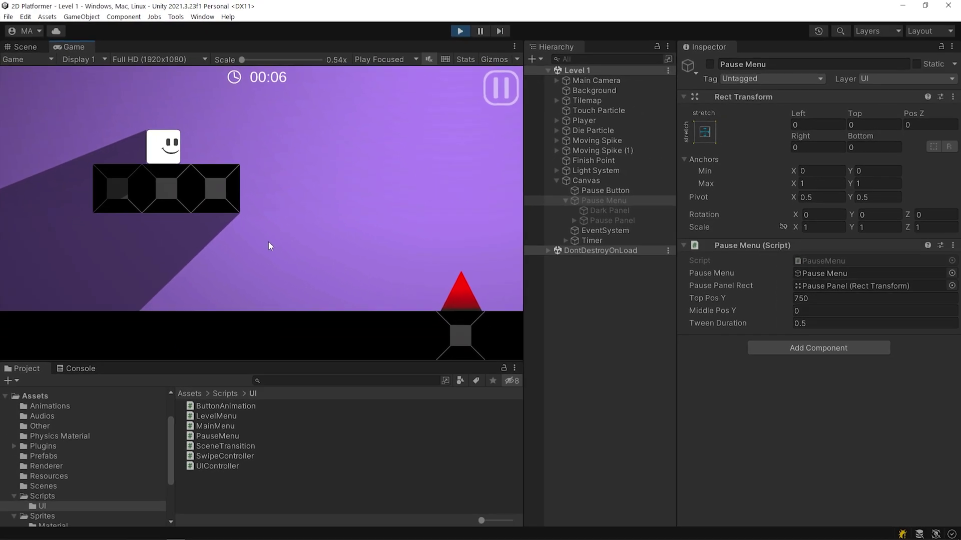
key("ctrl+p")
Set Tween Duration to 0.4 and re-test pausing and resuming in play mode
left_click(849, 324)
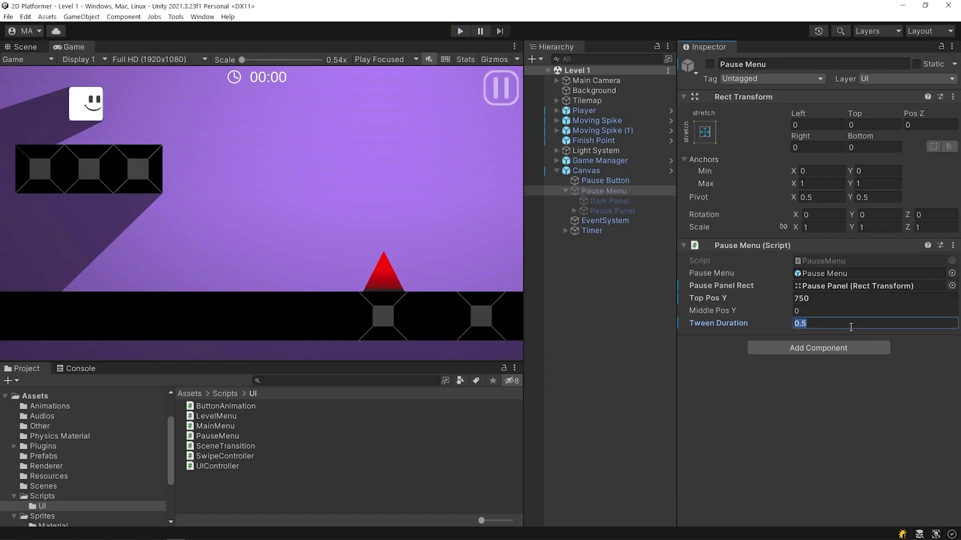
type("0.")
left_click(811, 405)
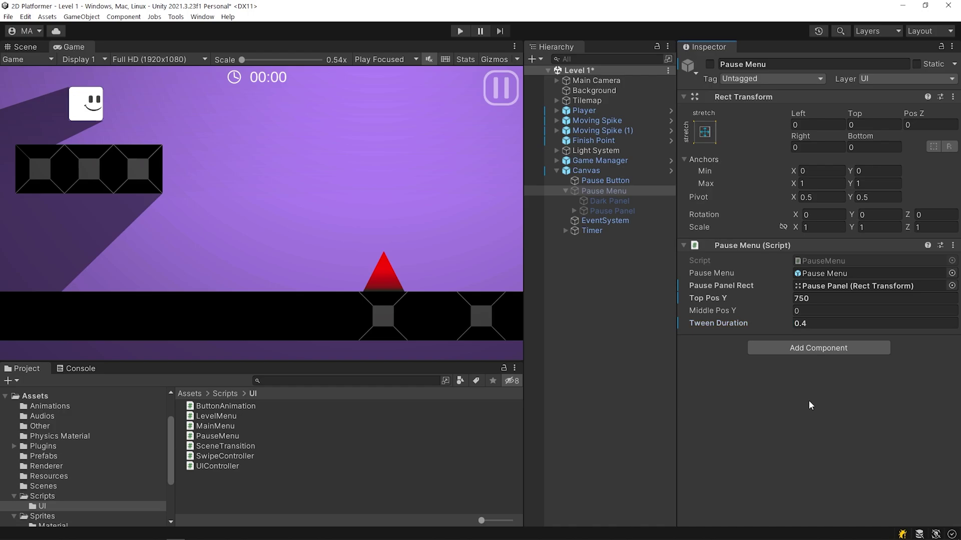
key("ctrl+p")
left_click(505, 95)
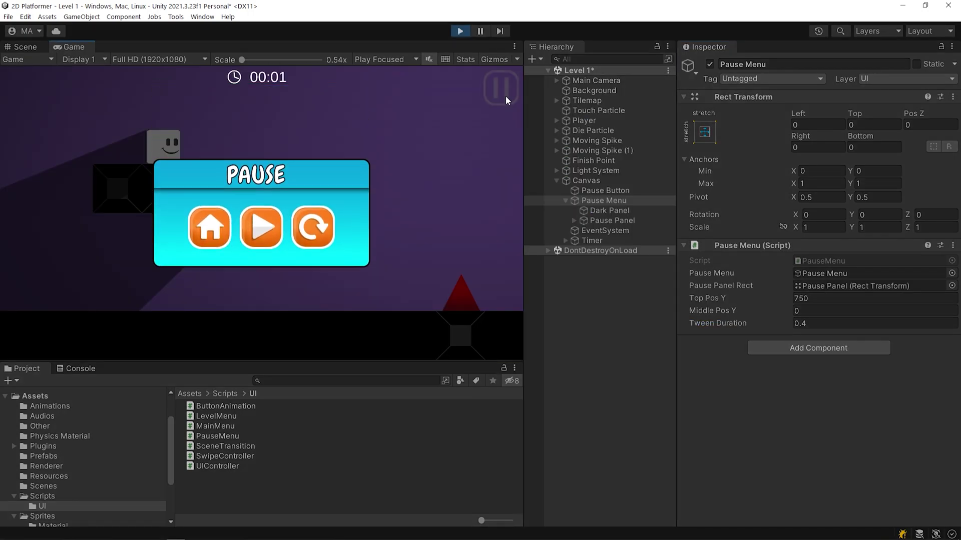
left_click(261, 227)
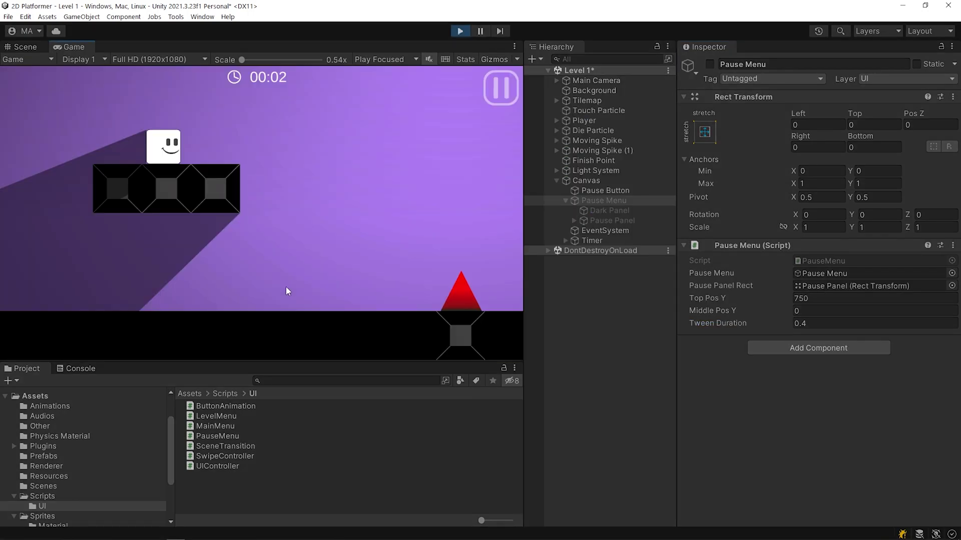
left_click(503, 90)
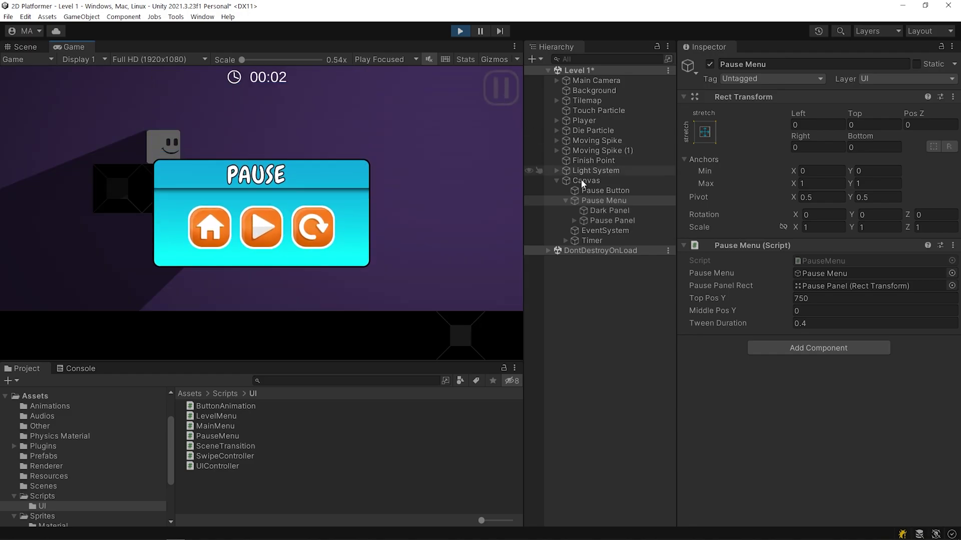
Add a Canvas Group component to Dark Panel and scrub its Alpha to preview the fade
left_click(603, 210)
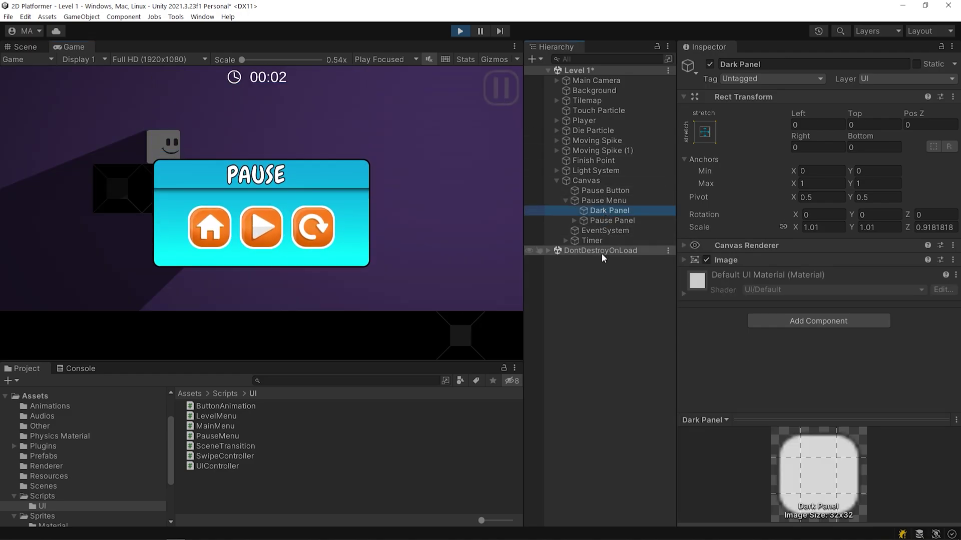
left_click(812, 322)
type("canvas")
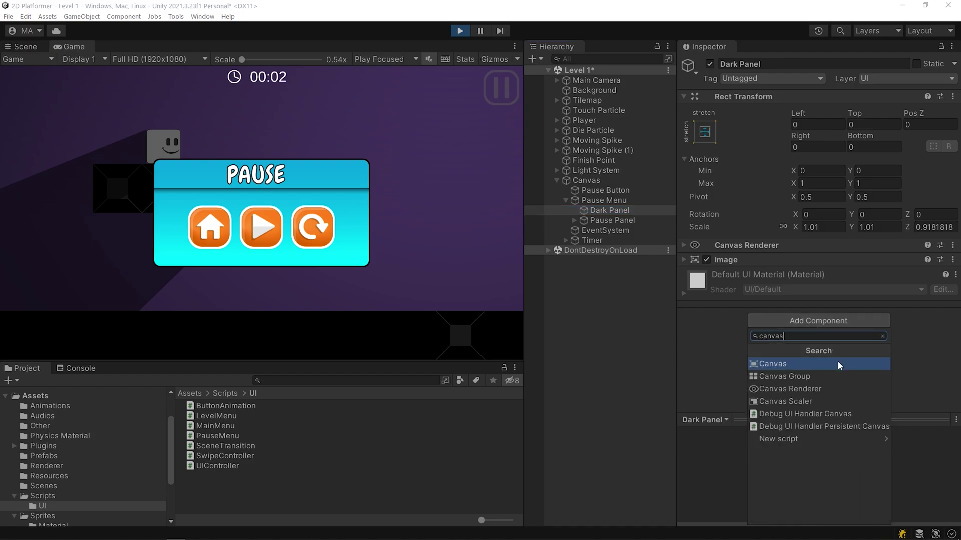
left_click(823, 376)
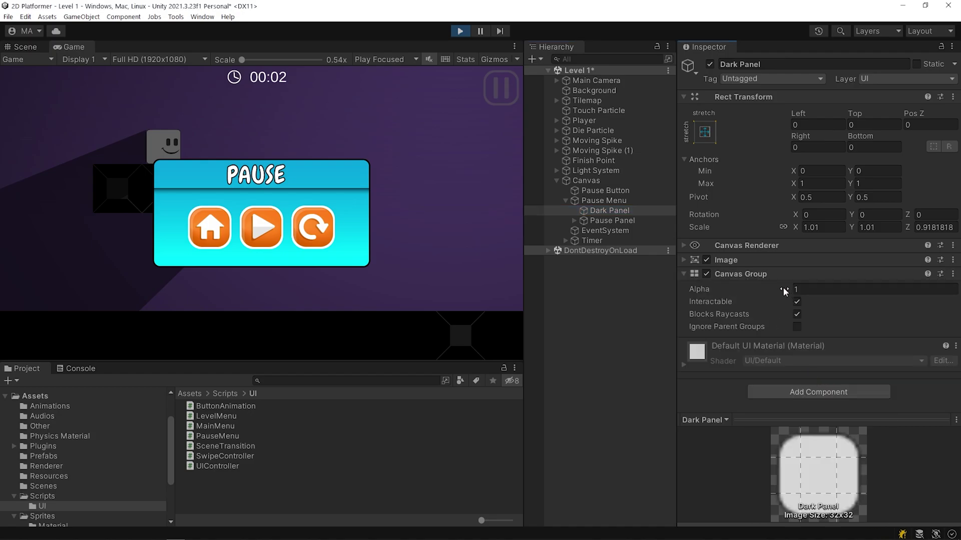
mouse_move(782, 287)
left_mouse_down()
mouse_move(702, 278)
mouse_move(806, 282)
mouse_move(765, 284)
mouse_move(777, 287)
left_mouse_up()
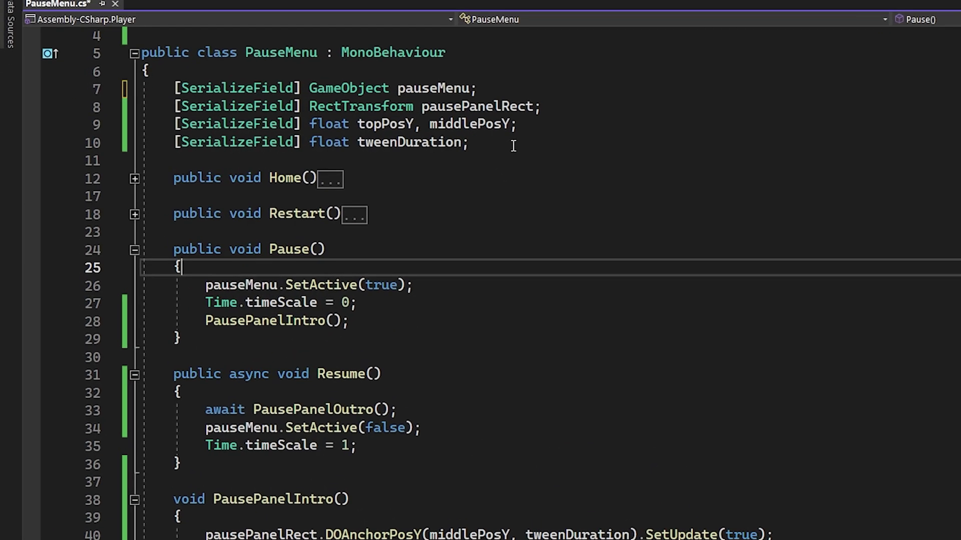
Declare a [SerializeField] CanvasGroup canvasGroup field below tweenDuration
left_click(469, 143)
key("Return")
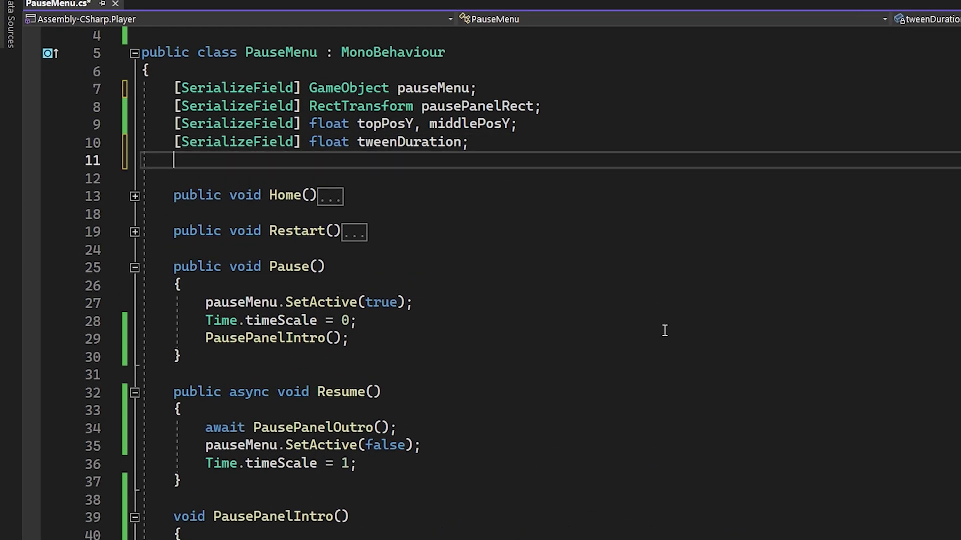
type("[SerializeField] CanvasGroup canvasGroup; // Dark panel")
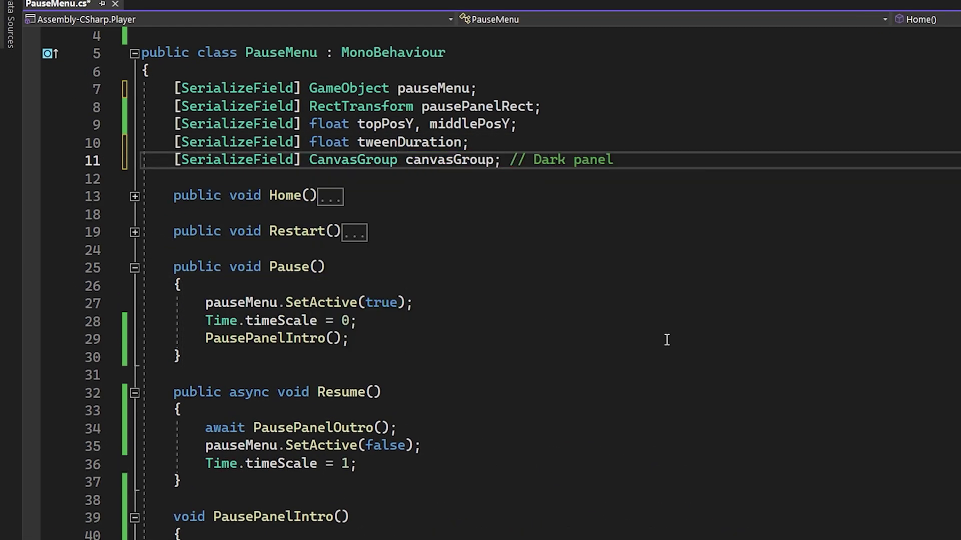
scroll(666, 340, "down", 5)
Add canvasGroup.DOFade(1, tweenDuration).SetUpdate(true); to PausePanelIntro
left_click(200, 304)
key("Return")
type("c")
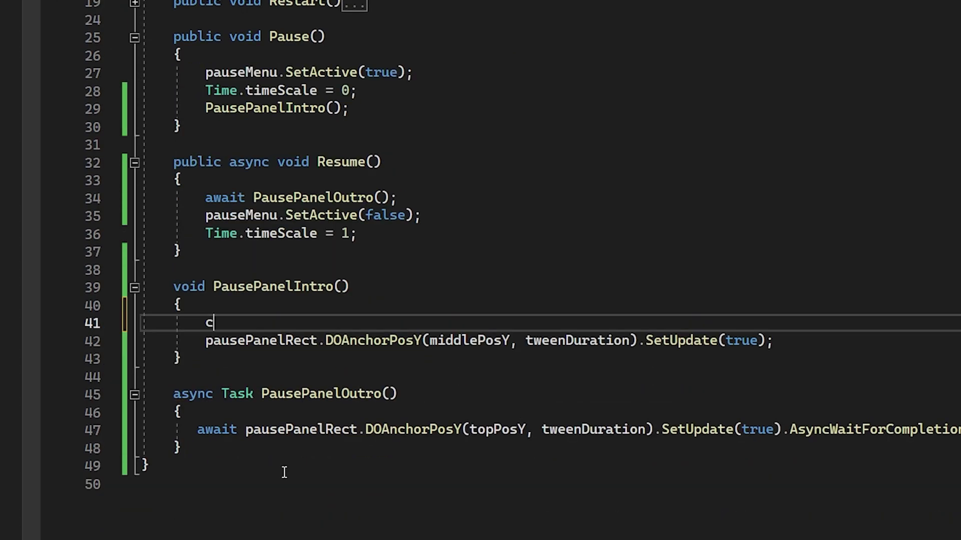
type("anvasGroup.")
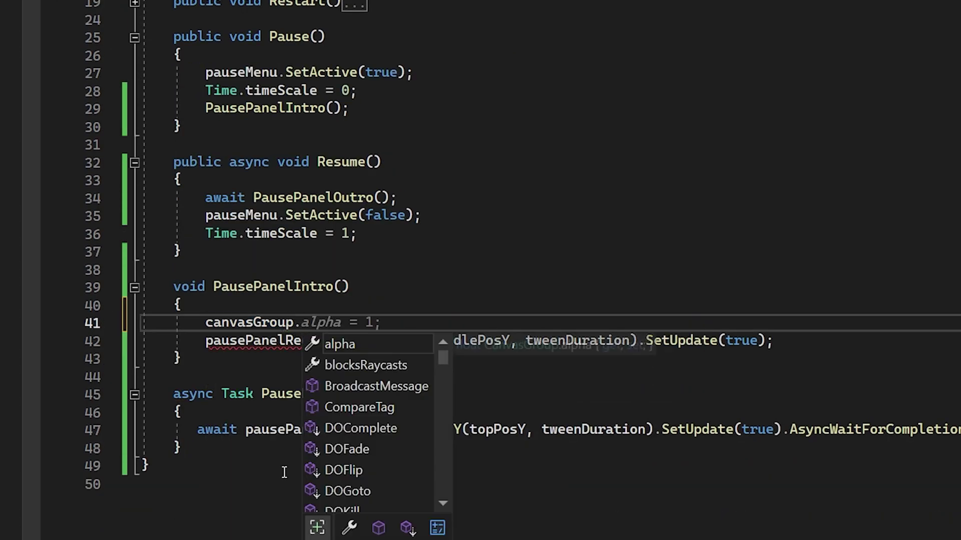
type("DoF")
key("Tab")
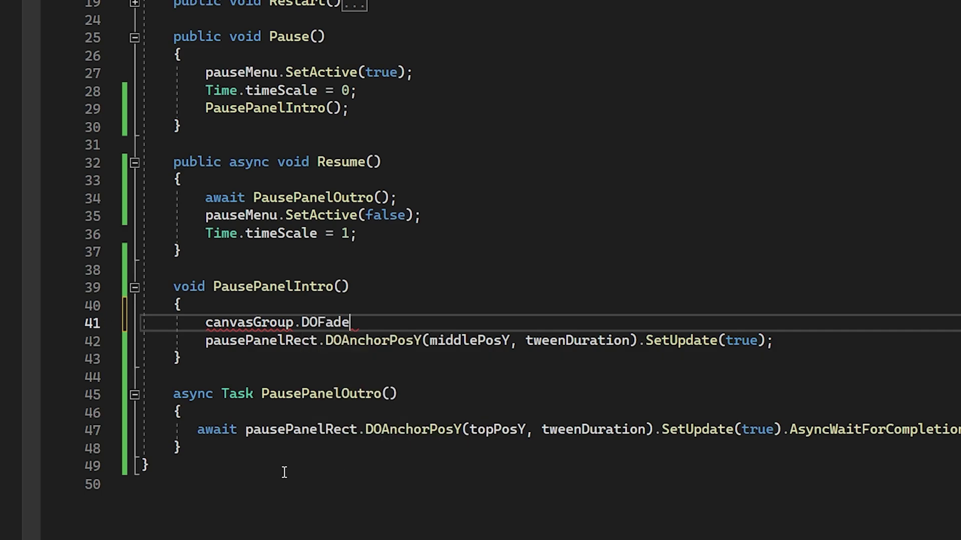
type("(1,twe")
key("Tab")
type(").SetUpdate(tru")
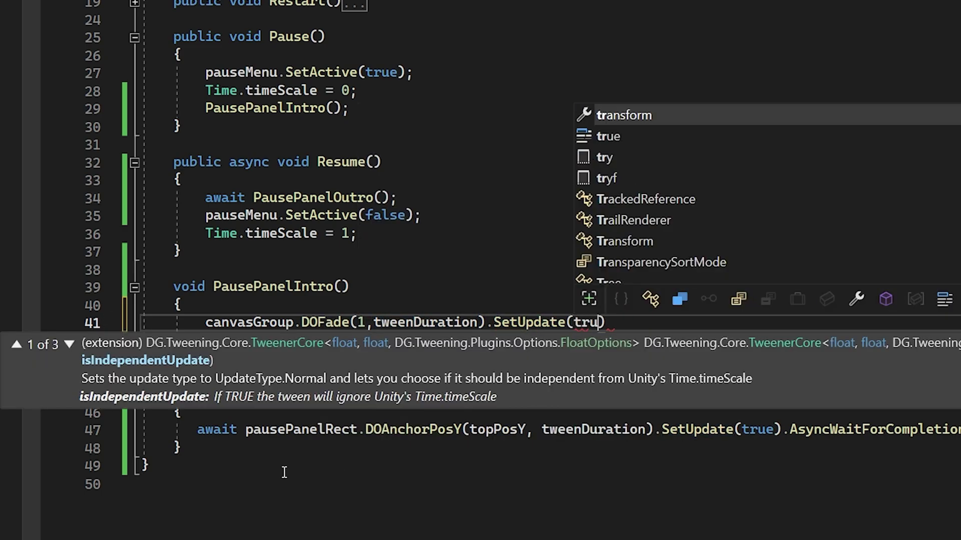
type("e);")
Copy the fade line into PausePanelOutro with the target alpha changed to 0
left_click_drag(199, 322, 689, 319)
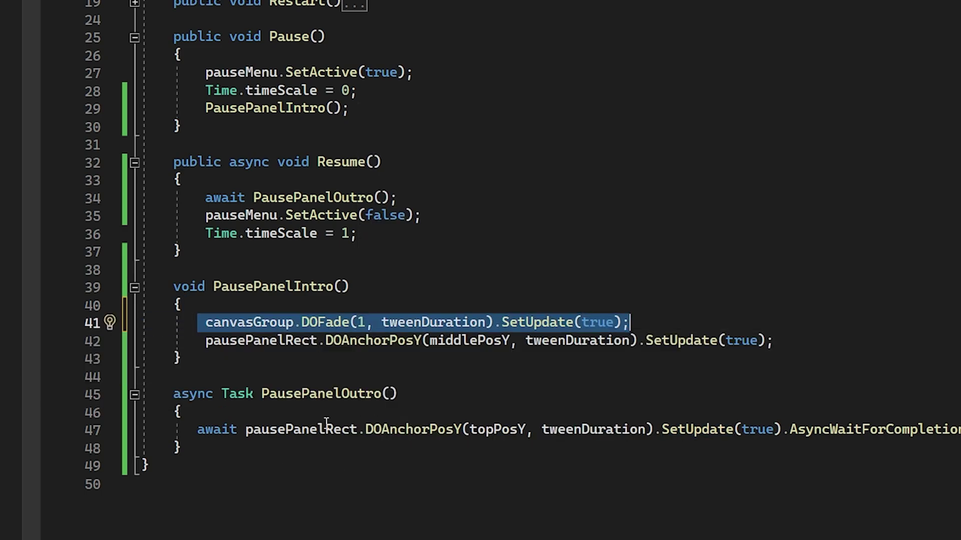
key("ctrl+c")
left_click(264, 416)
key("Return")
key("ctrl+v")
double_click(360, 430)
type("0")
left_click(356, 488)
scroll(232, 500, "down", 2)
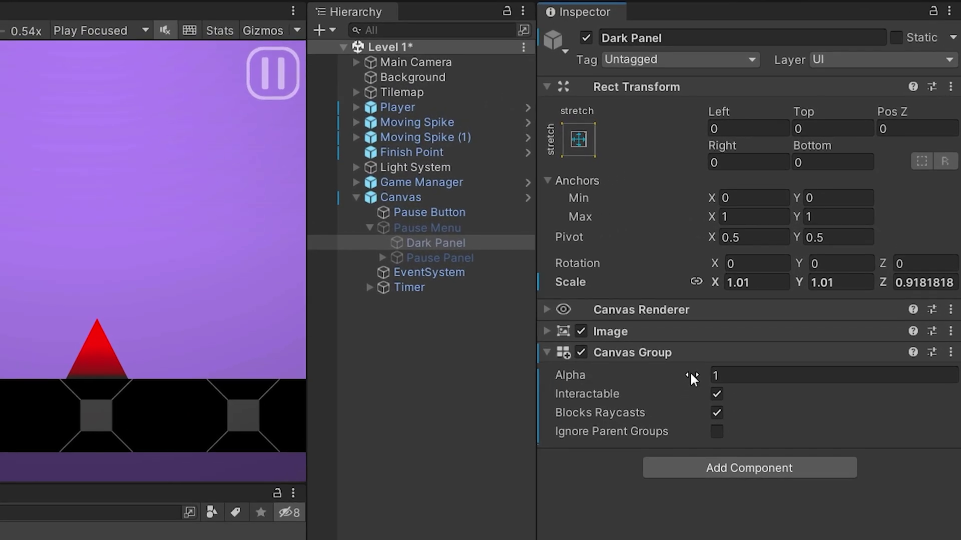
Set the Dark Panel's Canvas Group alpha to 0 and assign it to Pause Menu's Canvas Group field
left_click_drag(689, 375, 529, 372)
left_click(481, 229)
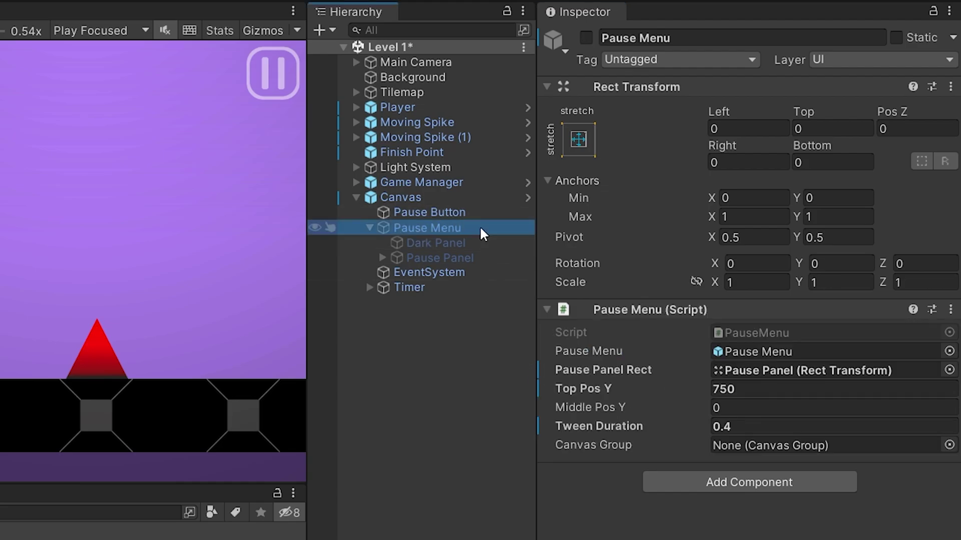
left_click_drag(445, 243, 757, 449)
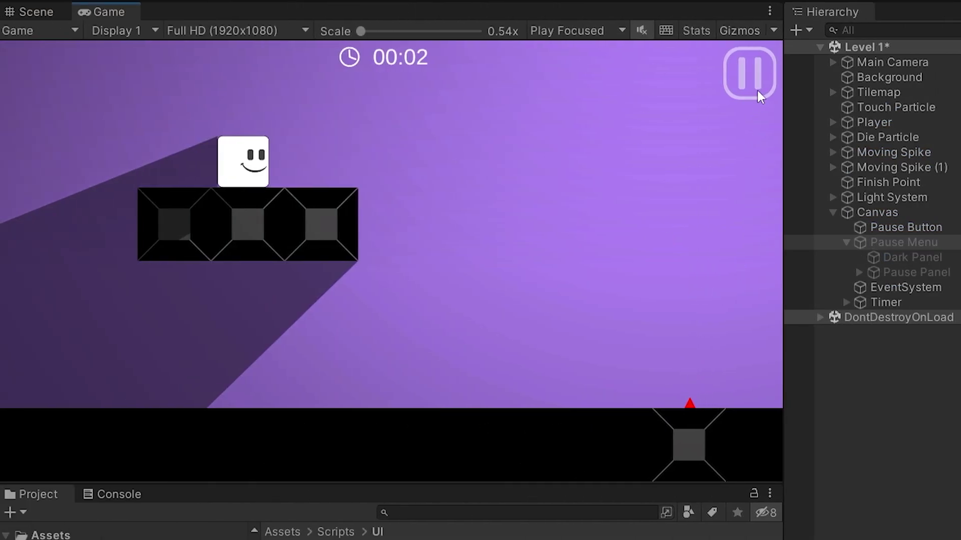
Pause and resume Level 1 twice to watch the dark backdrop fade, then stop play mode
left_click(354, 90)
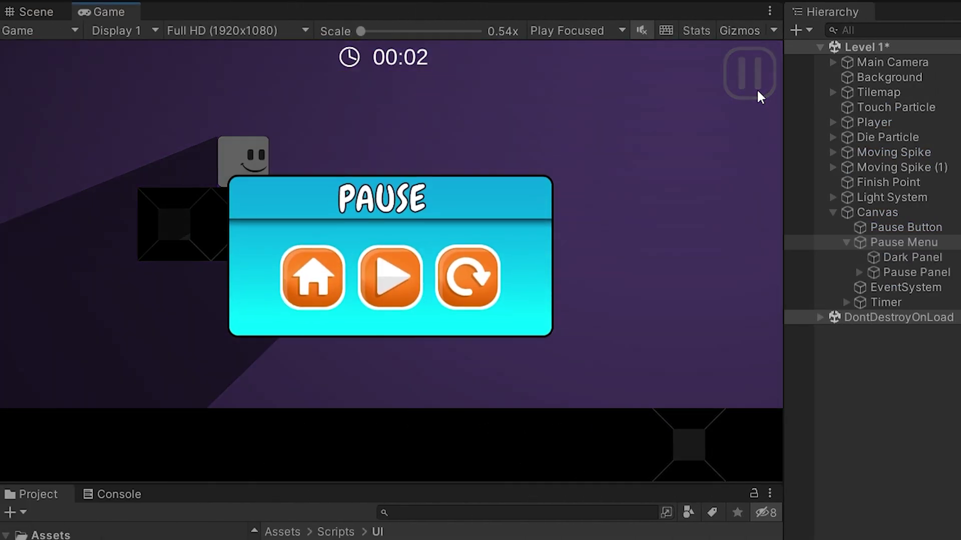
left_click(391, 308)
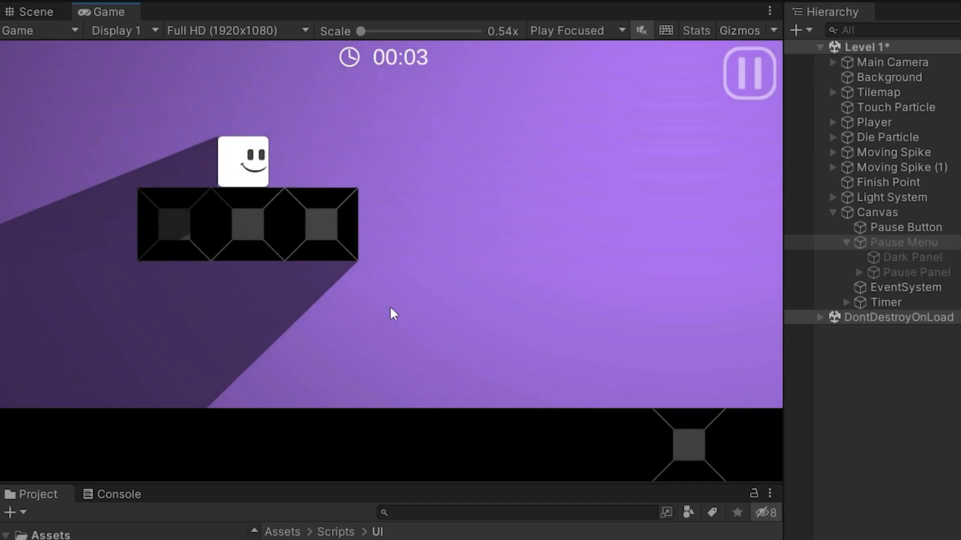
left_click(745, 95)
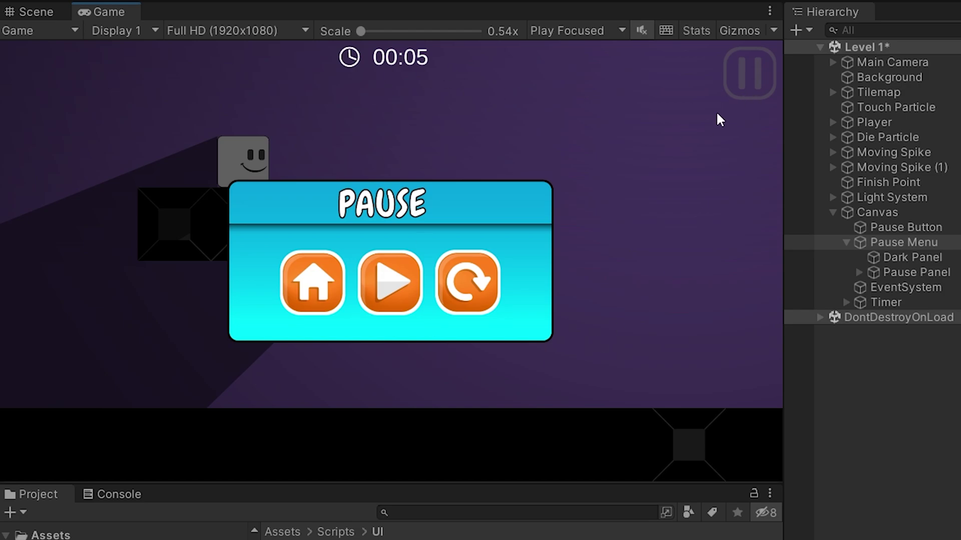
left_click(390, 308)
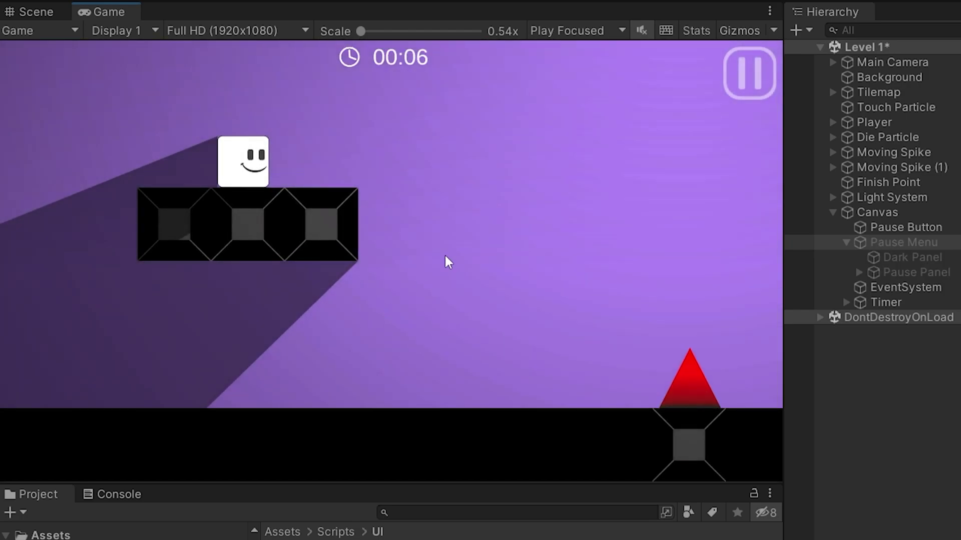
key("ctrl+p")
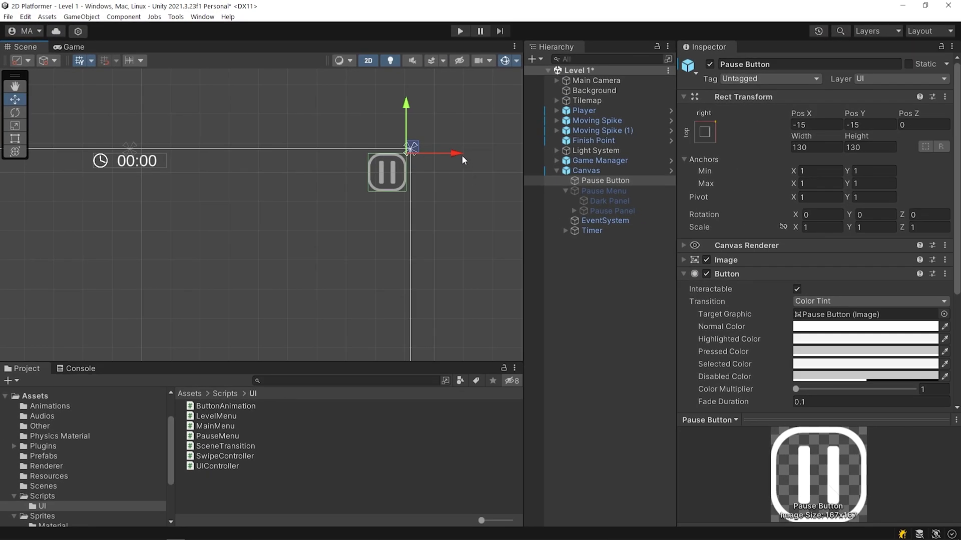
Test the Pause Button off-screen at Pos X 130, then return it to -15
left_click_drag(456, 154, 507, 155)
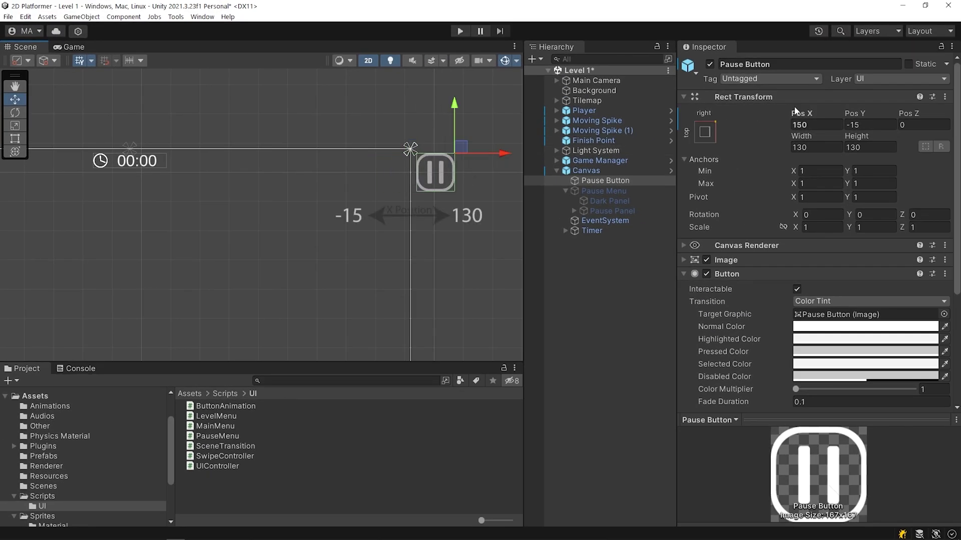
left_click(814, 124)
type("130")
key("Return")
type("-15")
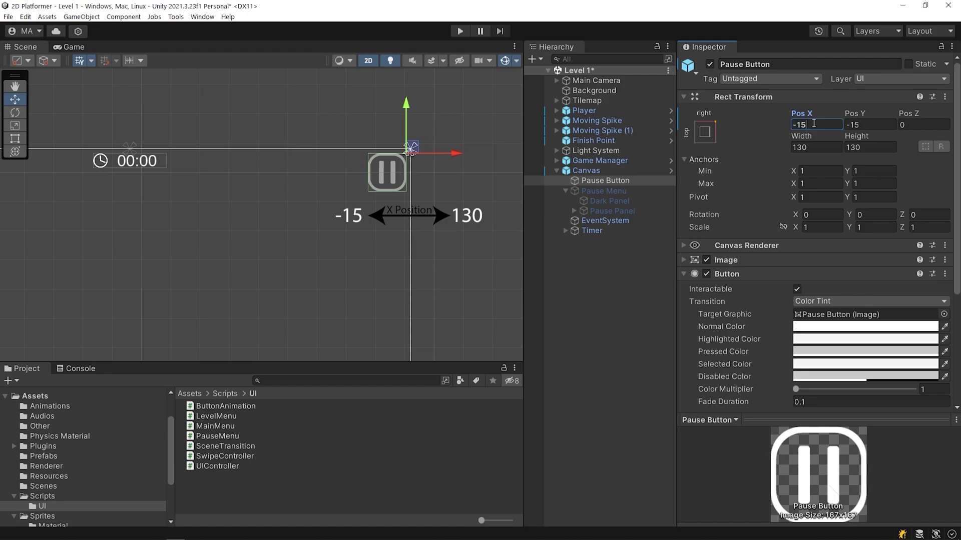
Move the Timer above the screen by setting its Pos Y to 50
left_click(601, 230)
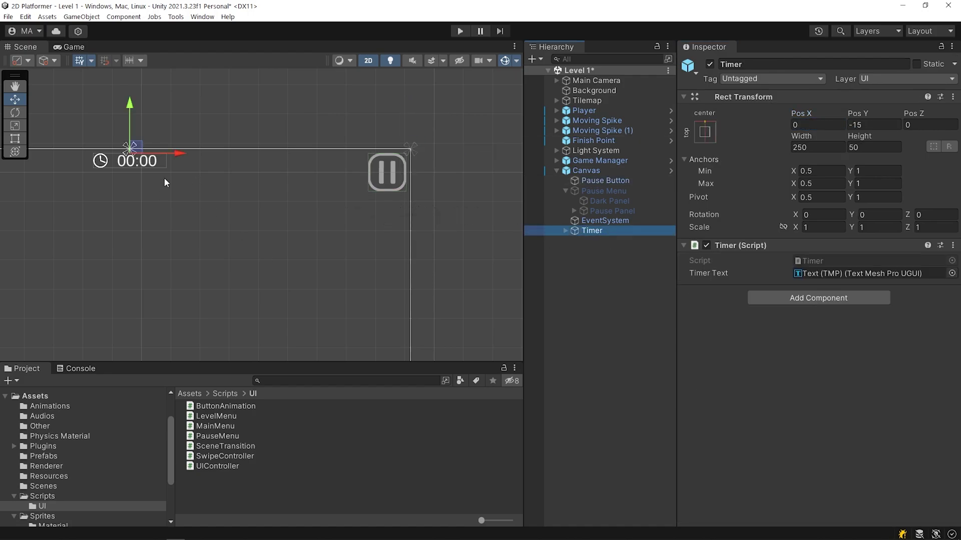
left_click_drag(130, 106, 134, 80)
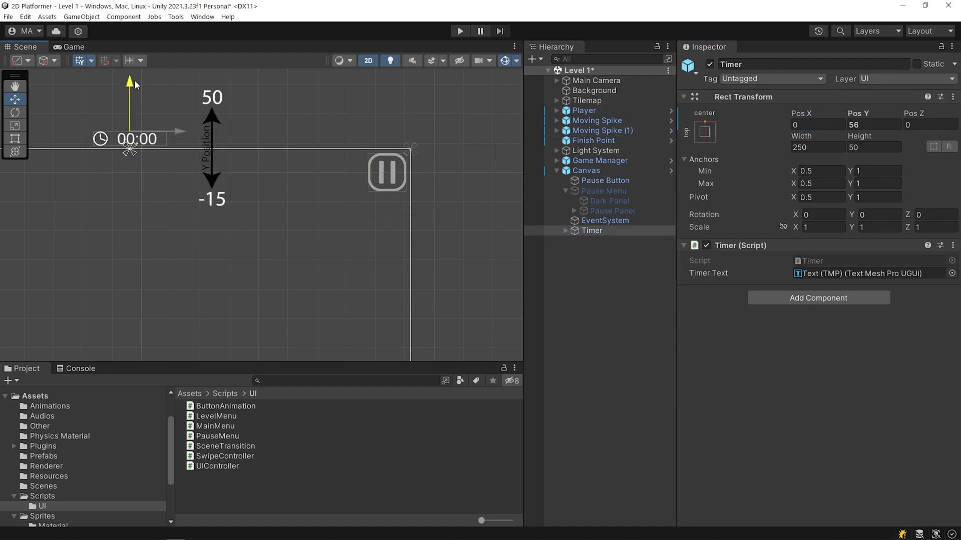
left_click(863, 124)
type("50")
key("Return")
Return the Timer's Pos Y to -15 and declare pauseButtonRect and timerRect fields in PauseMenu
type("-15")
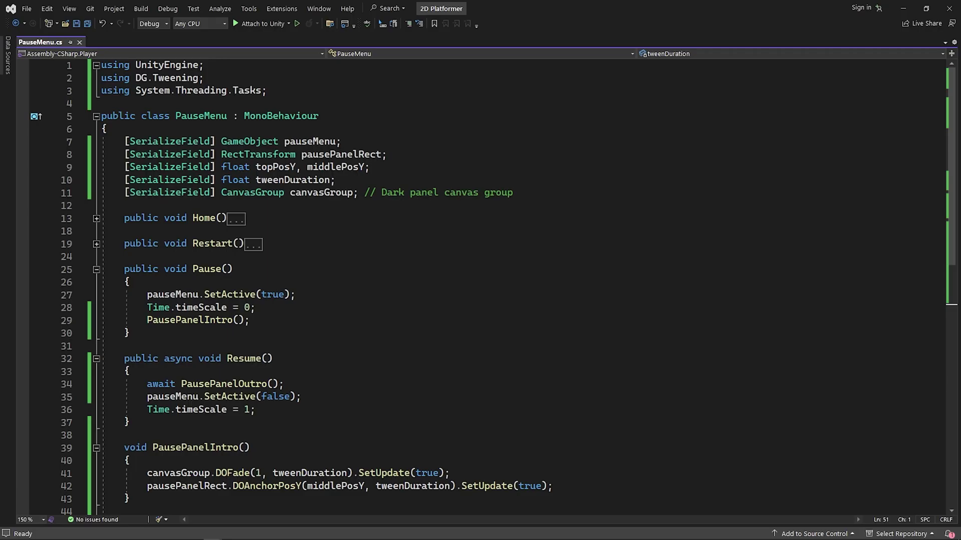
left_click(382, 154)
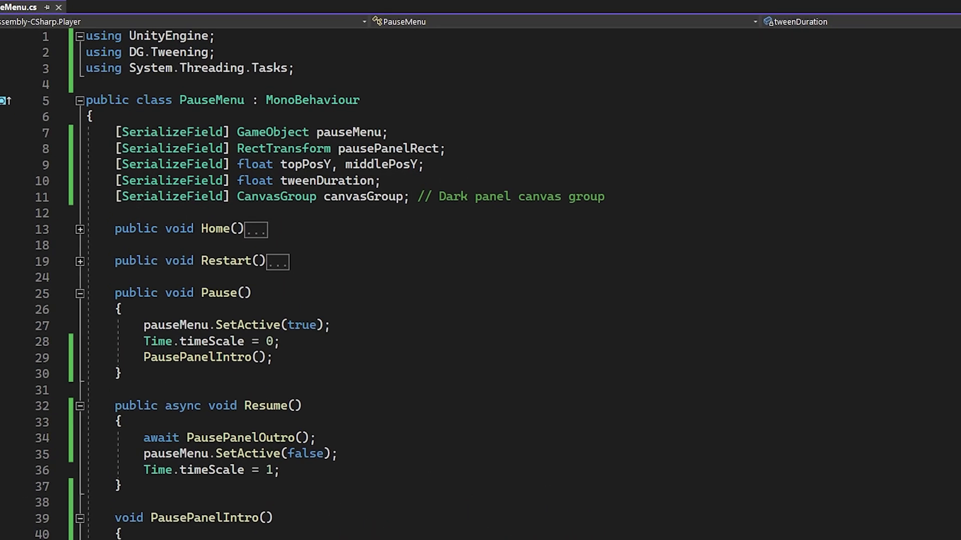
type(",pauseButtonRec")
type("t,timerRect")
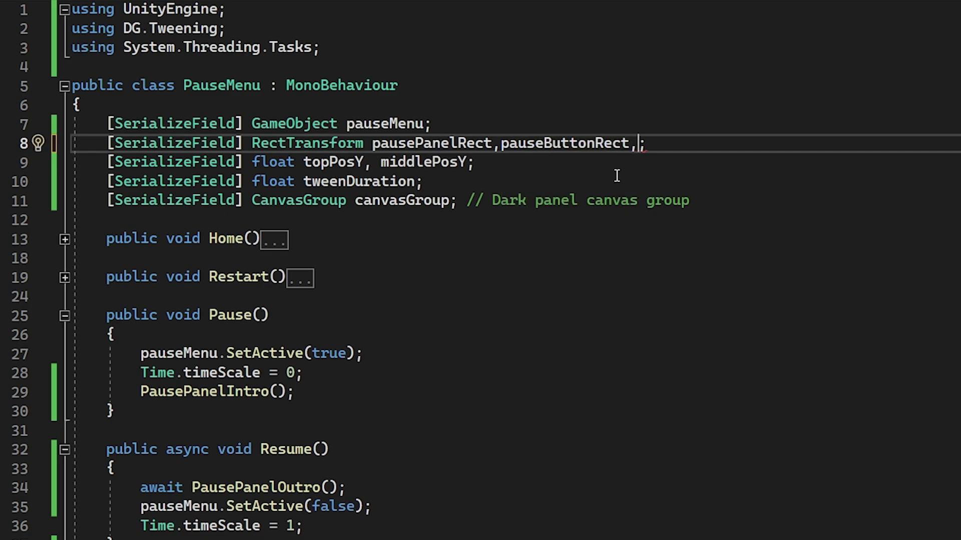
In PausePanelIntro, tween pauseButtonRect to X 130 and timerRect to Y 50
left_click(544, 334)
scroll(481, 270, "down", 2)
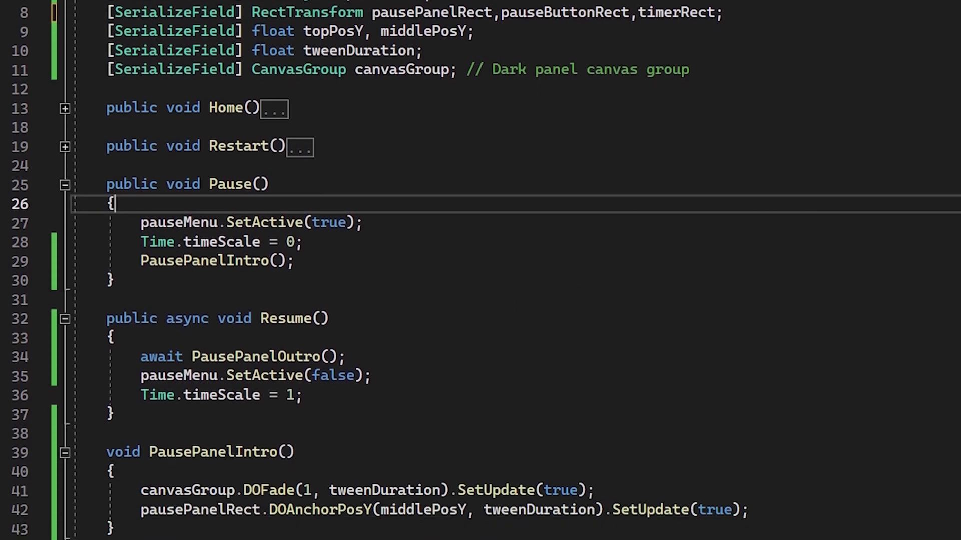
scroll(821, 375, "down", 7)
key("Return")
type("pauseButtonRect.DOAnchorPosX(130, tweenDuration).SetUpdate(true);")
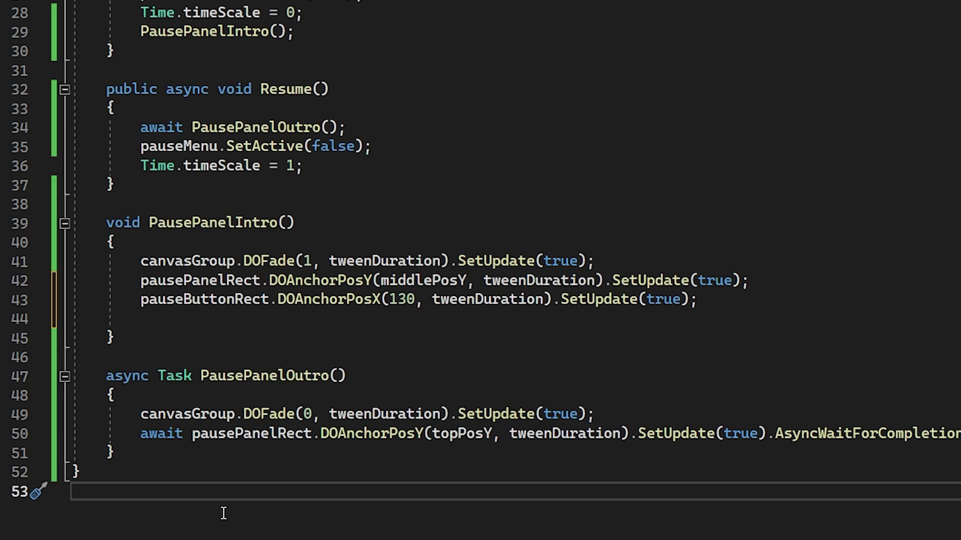
key("Return")
type("timerRect.DOAnchorPosY(50, tweenDuration).SetUpdate(true);")
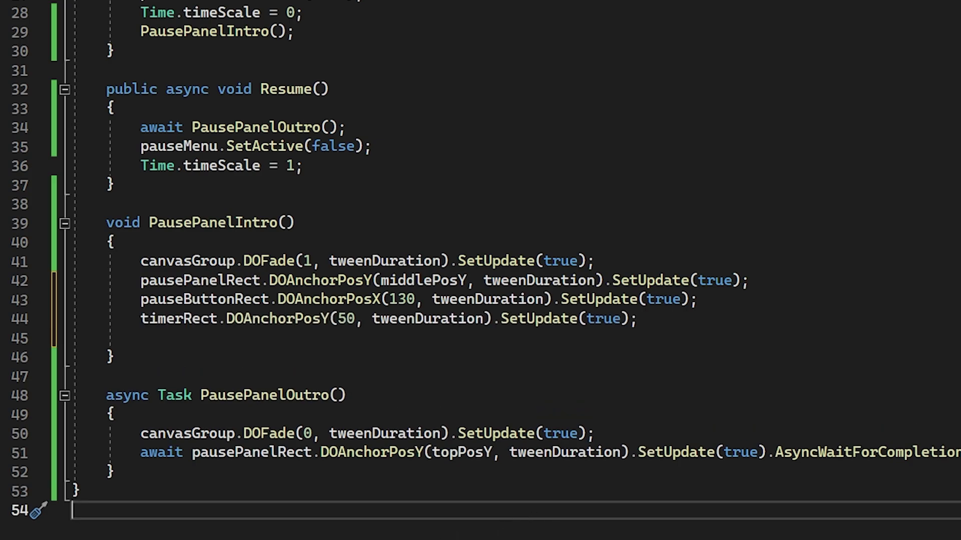
Copy both tween lines into PausePanelOutro and change their targets to -15
left_click_drag(638, 319, 109, 306)
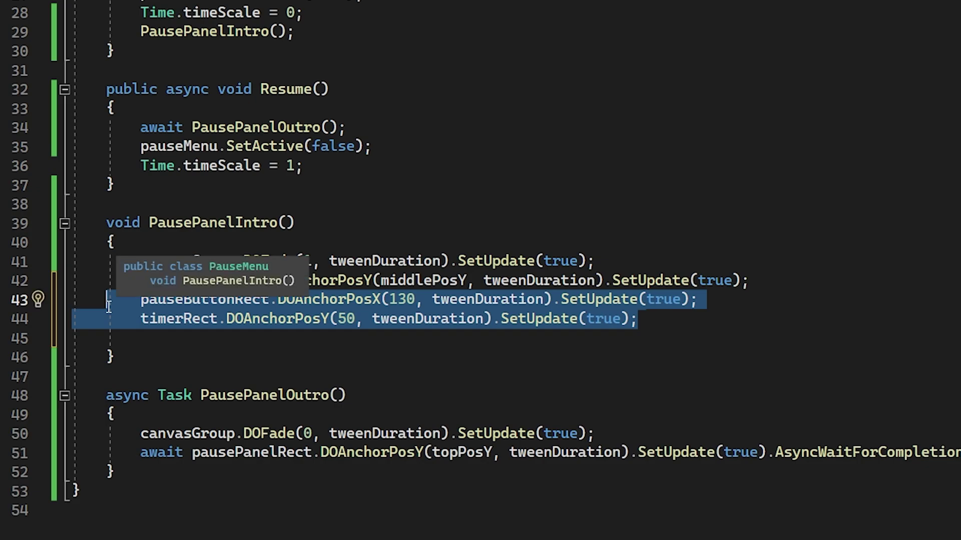
key("ctrl+c")
left_click(603, 453)
key("End")
key("Return")
key("ctrl+v")
scroll(416, 423, "down", 1)
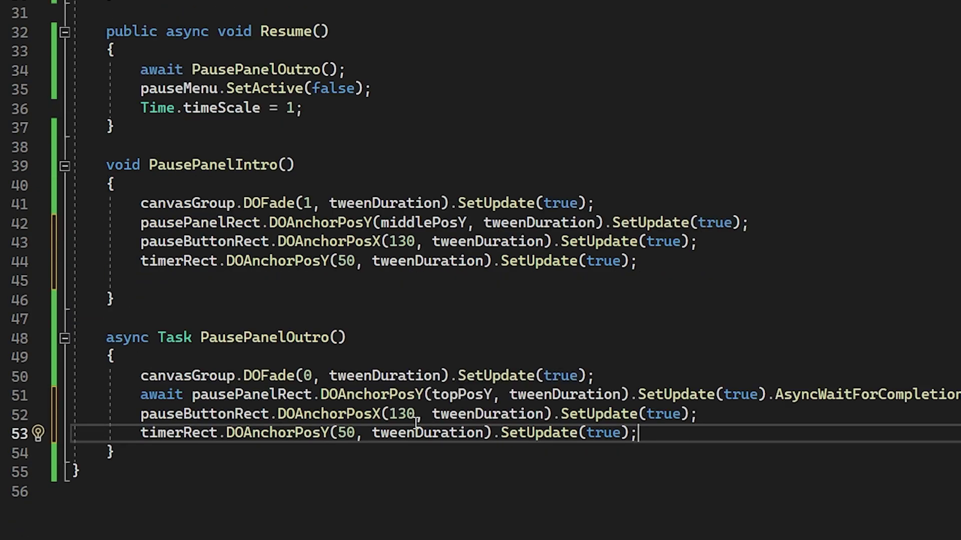
double_click(413, 419)
type("-15")
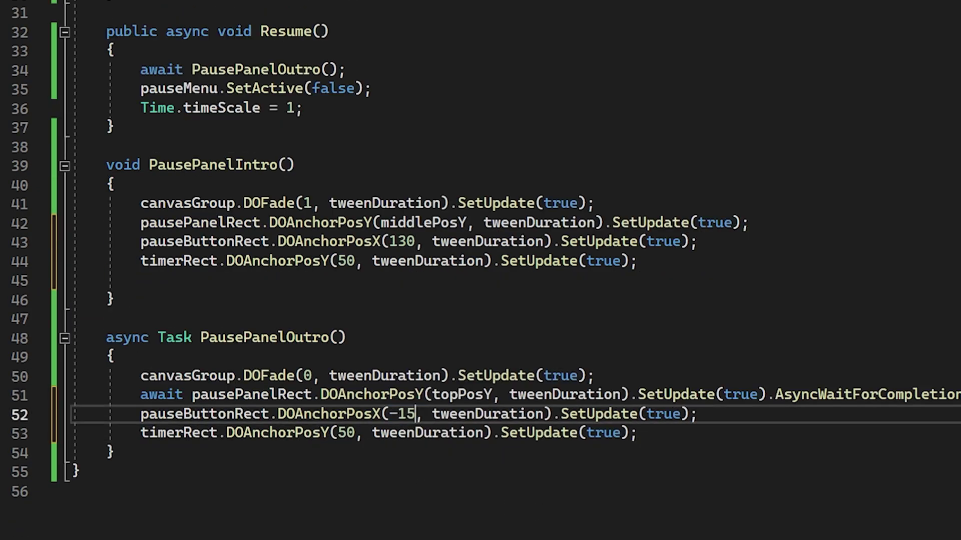
double_click(349, 434)
type("-15")
left_click(379, 503)
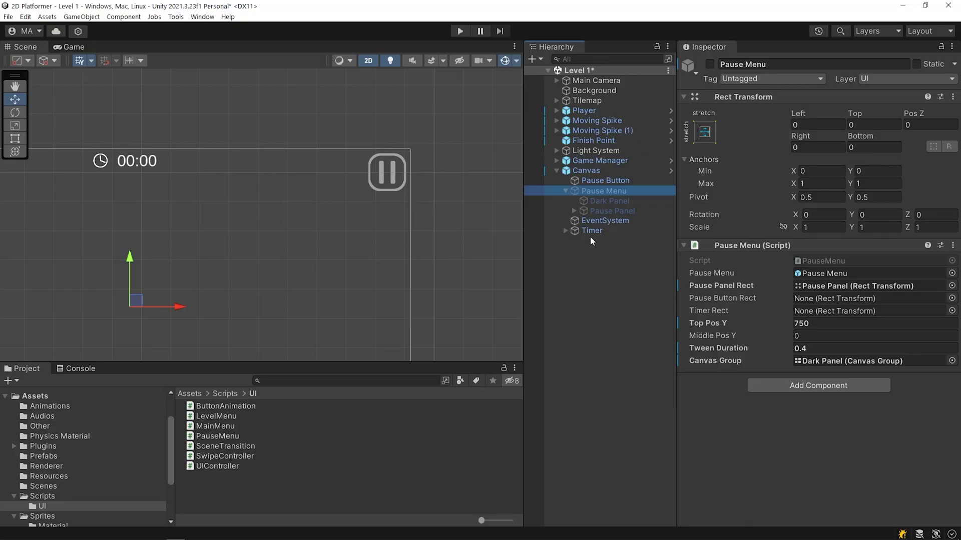
Assign Timer and Pause Button to the Timer Rect and Pause Button Rect fields, then play
left_click_drag(590, 237, 734, 408)
left_click_drag(439, 212, 590, 311)
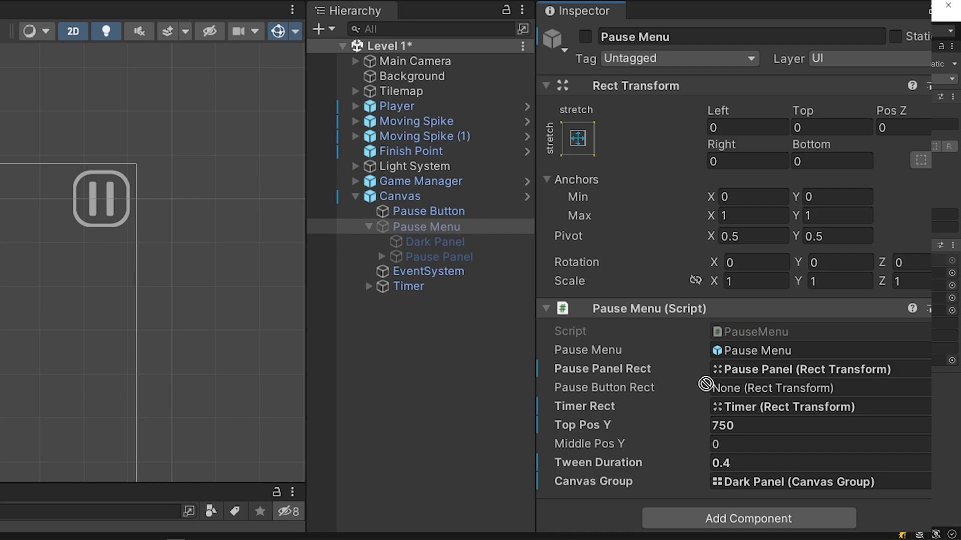
left_click_drag(706, 384, 721, 389)
key("ctrl+p")
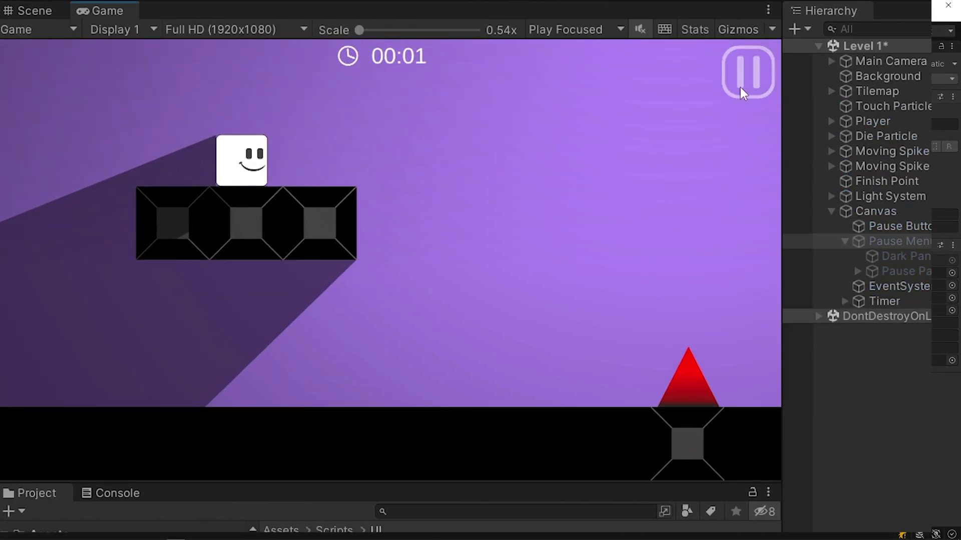
Pause and resume twice, confirming the timer and pause button slide off as the panel enters
left_click(744, 86)
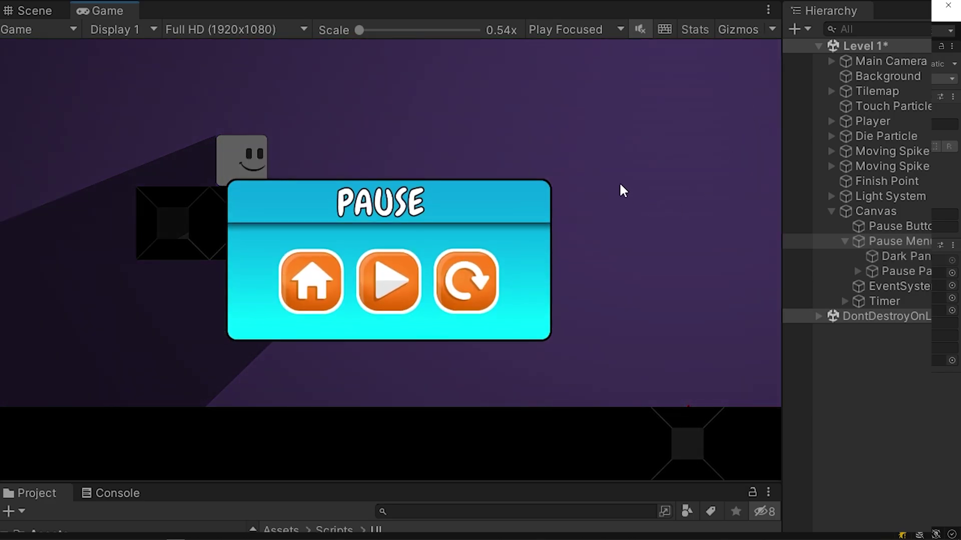
left_click(390, 300)
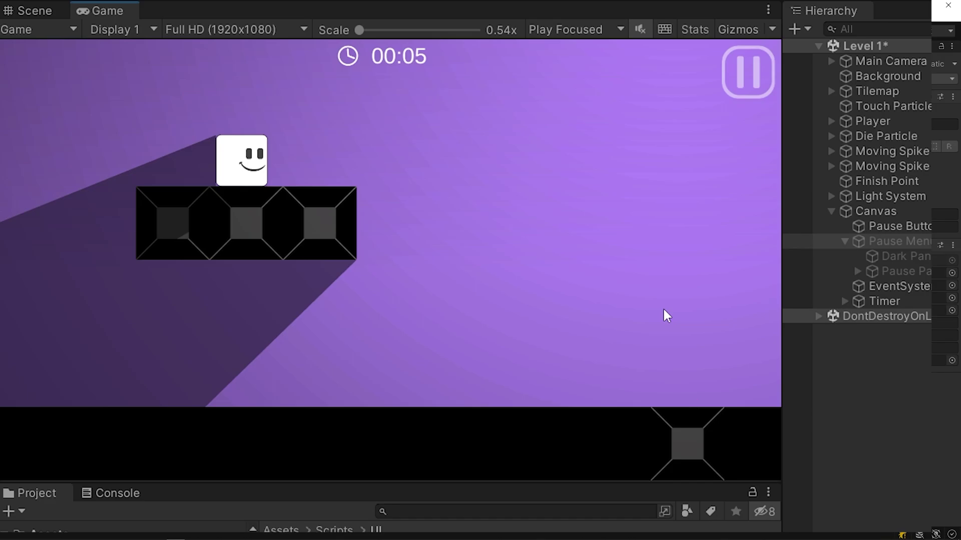
left_click(747, 82)
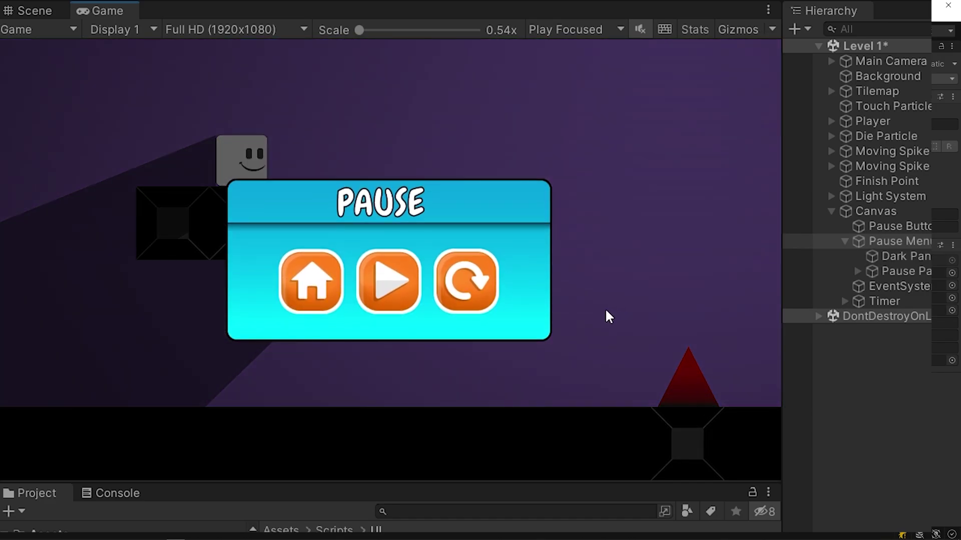
left_click(404, 281)
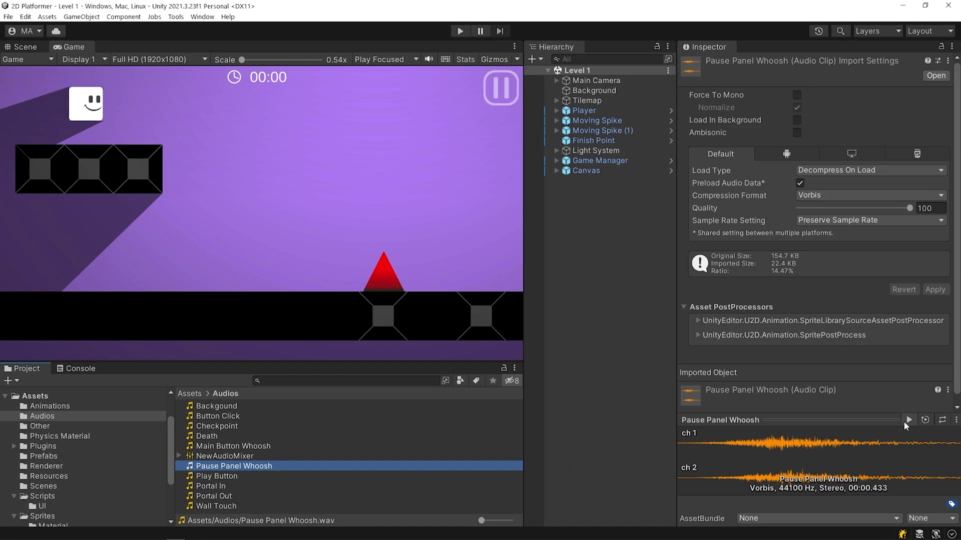
Preview the Pause Panel Whoosh clip twice and select the Audio Manager under Game Manager
left_click(905, 419)
left_click(905, 420)
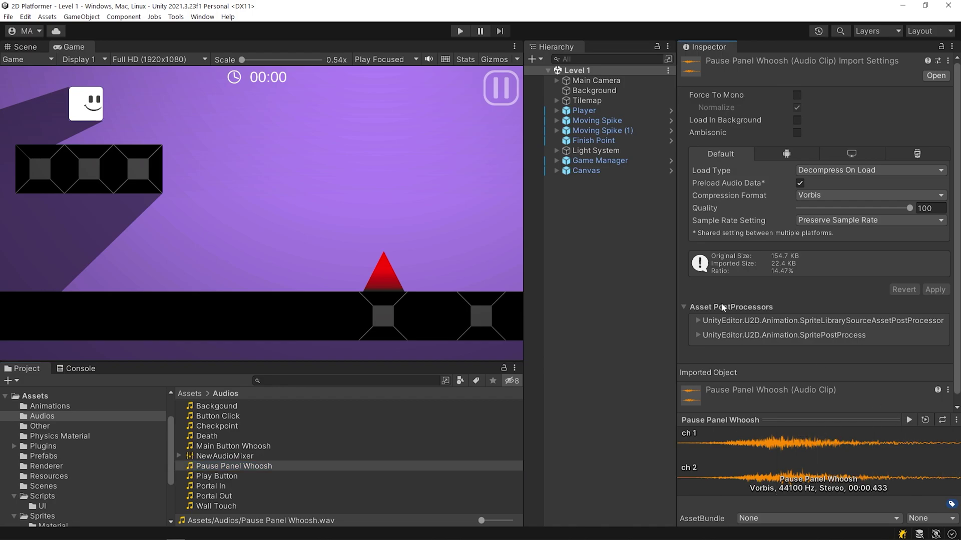
left_click(556, 160)
left_click(586, 171)
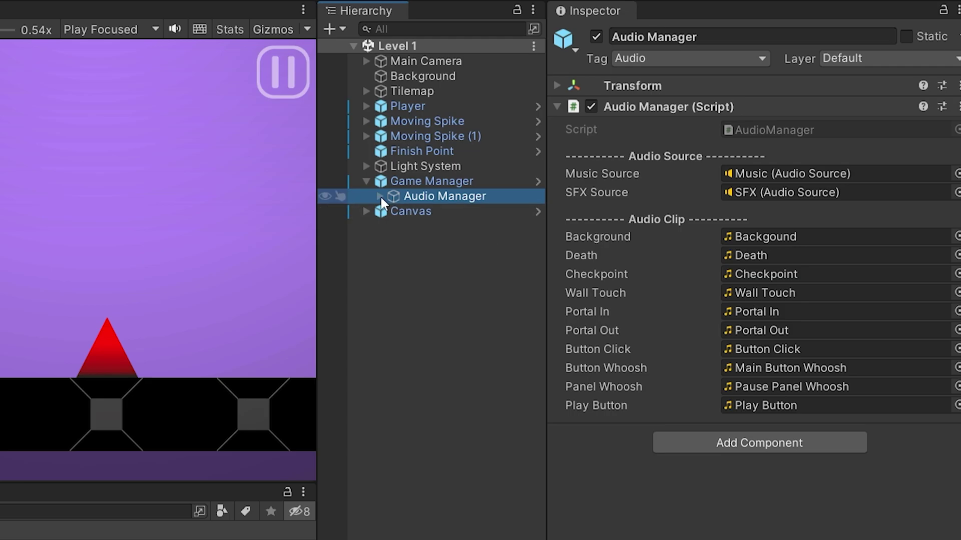
Inspect the Music and SFX audio sources, then open the AudioManager script
left_click(381, 197)
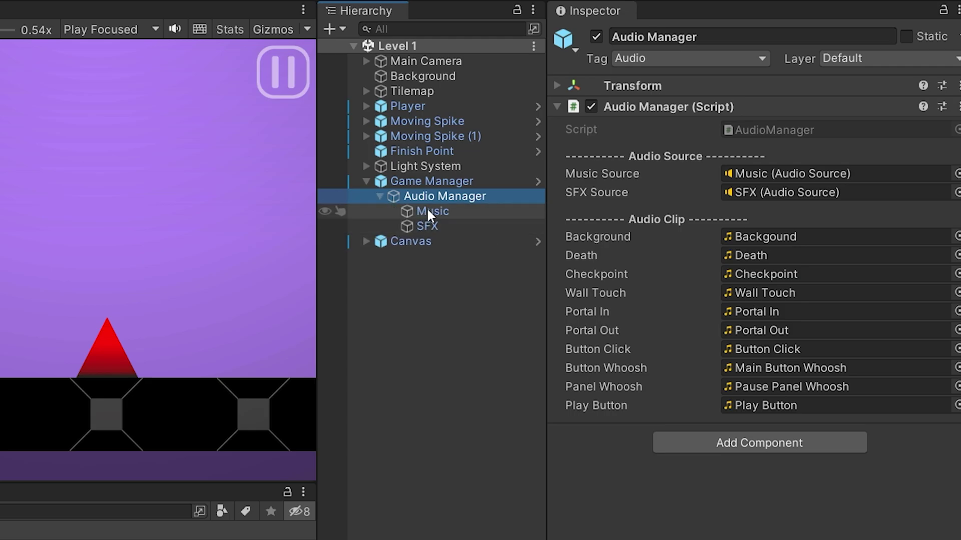
left_click(426, 210)
left_click(427, 226)
left_click(432, 212)
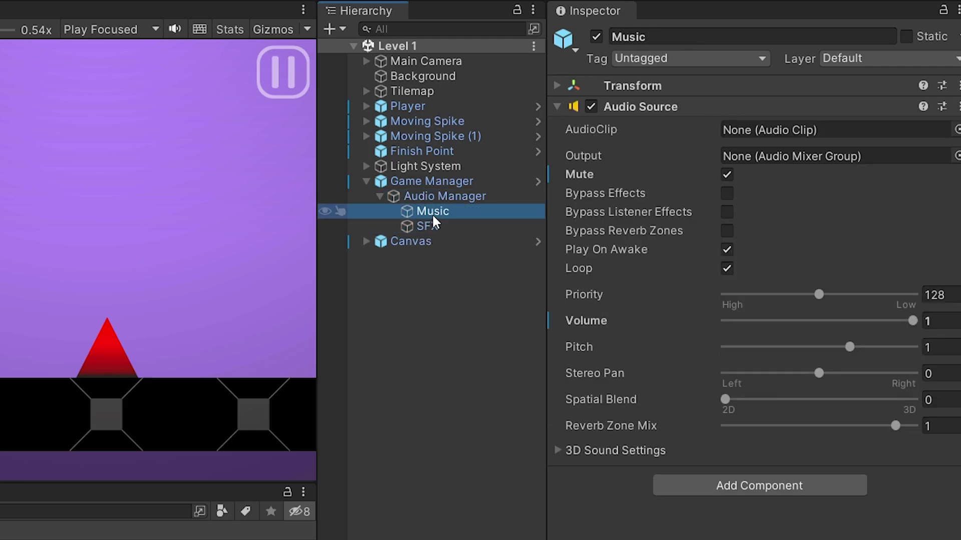
left_click(435, 199)
double_click(888, 129)
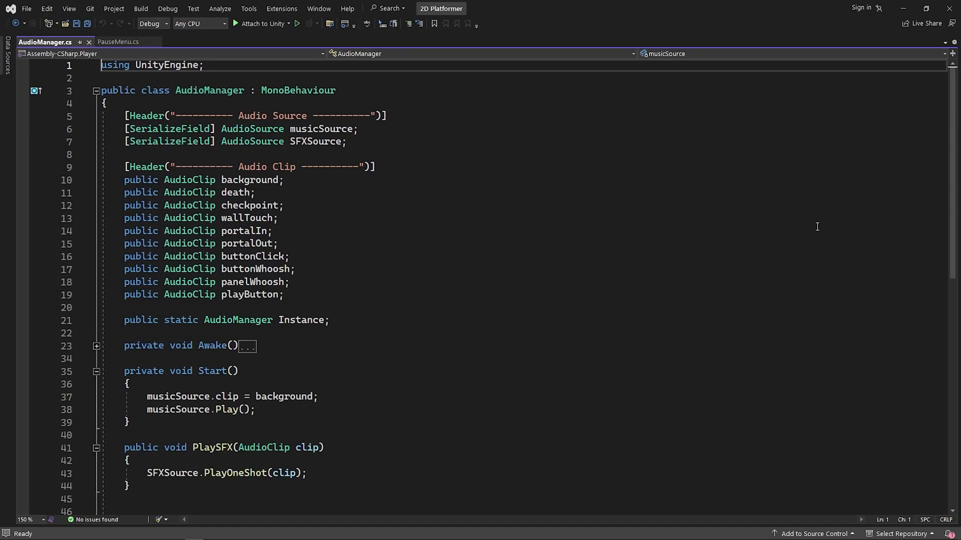
Scroll through AudioManager.cs and close its tab
scroll(817, 226, "down", 2)
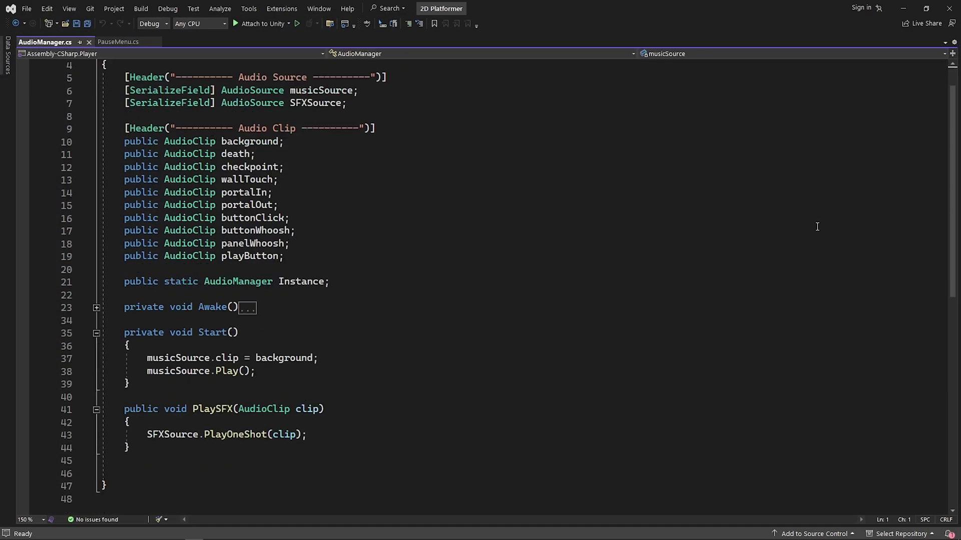
left_click(89, 42)
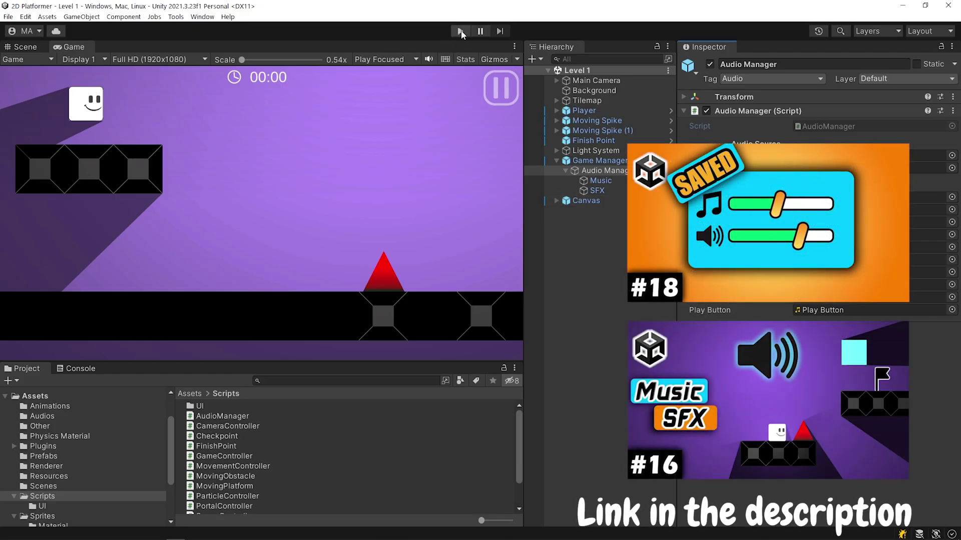
Play Level 1 and pause and resume twice to check the panel slides in and out
left_click(460, 31)
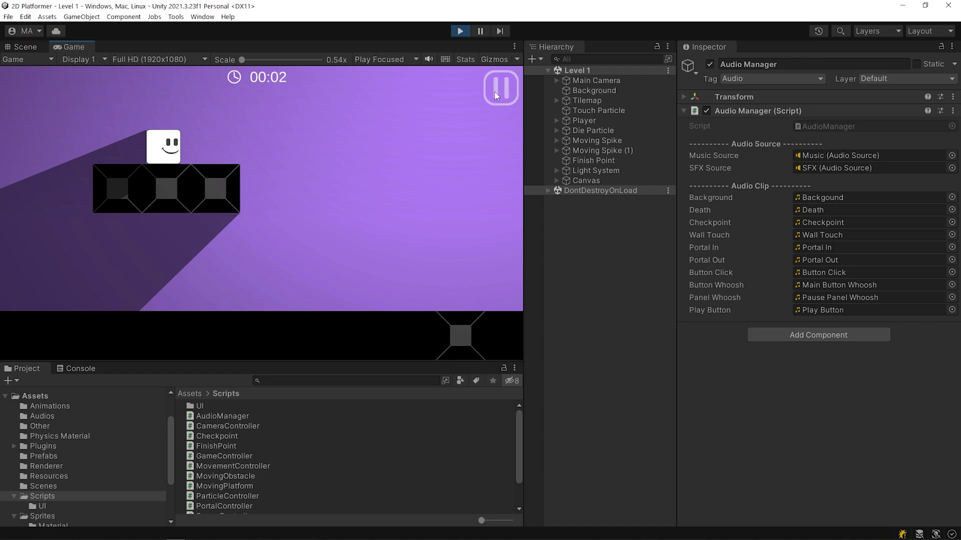
left_click(506, 98)
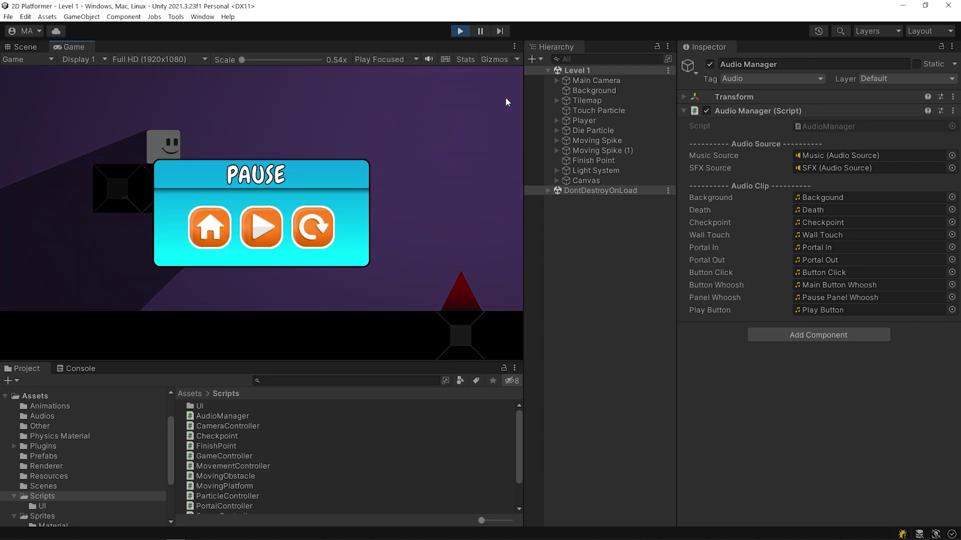
left_click(261, 227)
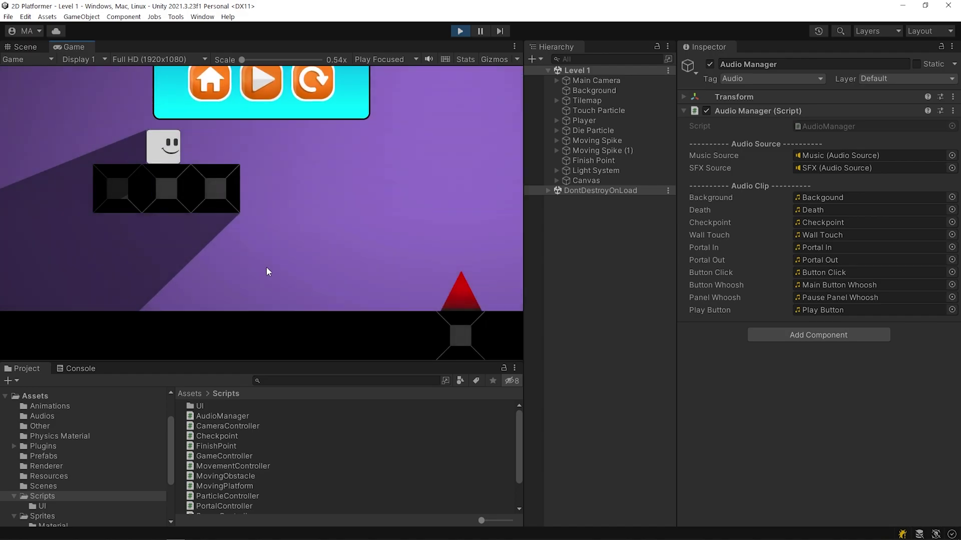
left_click(496, 103)
left_click(261, 227)
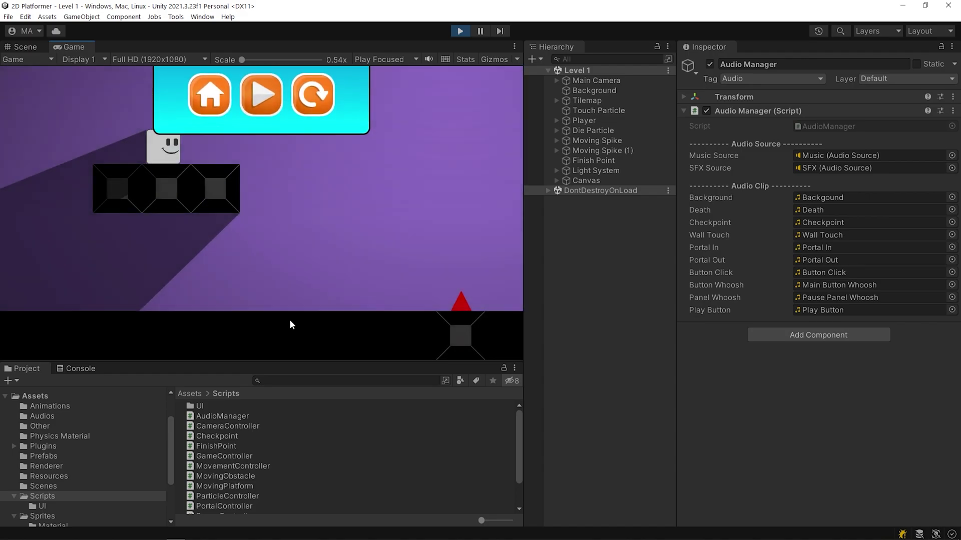